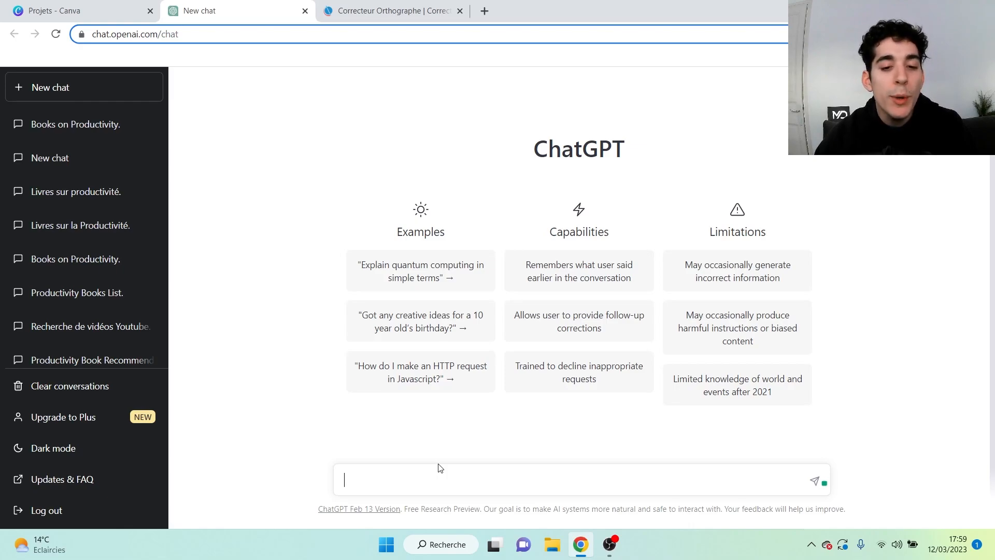
# - Ask ChatGPT in French: "Donne moi 5 livres sur la productivité avec leur auteur."
pyautogui.click(351, 19)
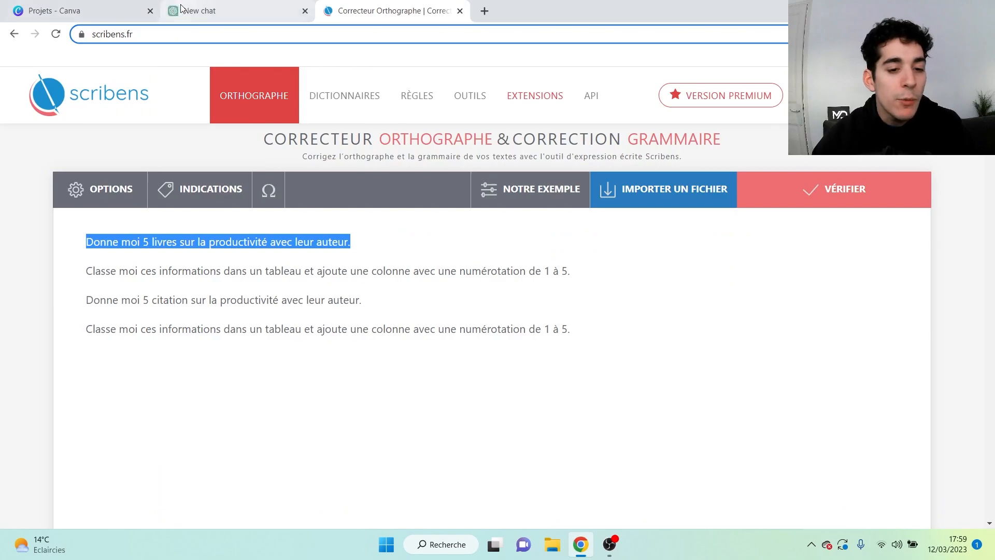
pyautogui.click(233, 11)
pyautogui.write('Donne moi 5 livres sur la productivité avec leur auteur.')
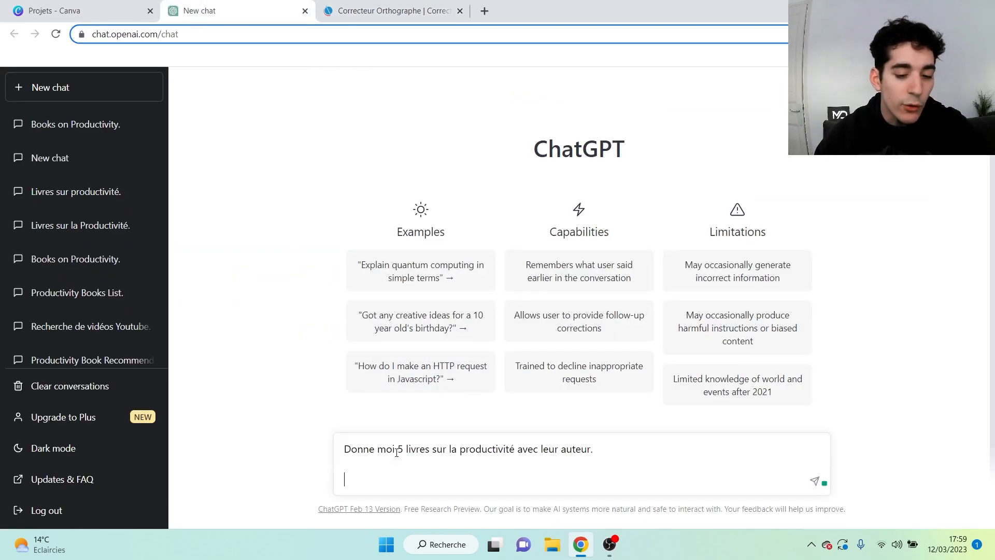
pyautogui.press('Return')
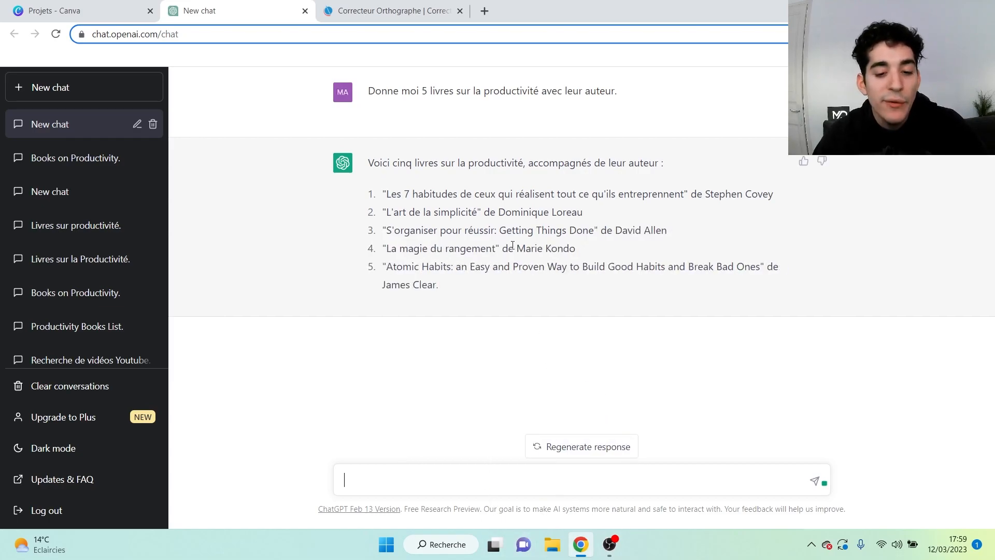
# - Copy the prompt "Classe moi ces informations dans un tableau et ajoute une colonne avec une numérotation de 1 à 5." from Scribens and send it to ChatGPT
pyautogui.click(389, 12)
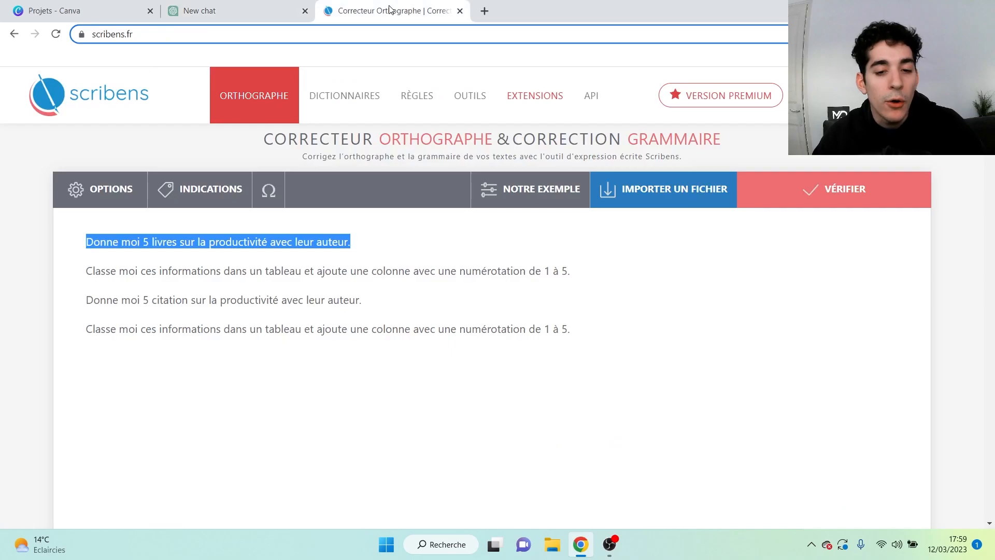
pyautogui.tripleClick(219, 271)
pyautogui.hotkey('ctrl', 'c')
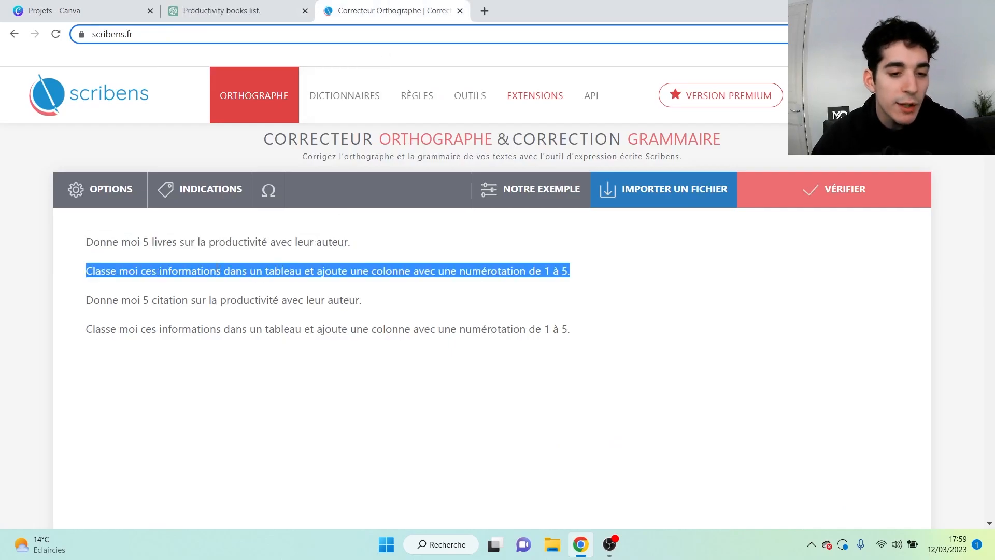
pyautogui.click(221, 10)
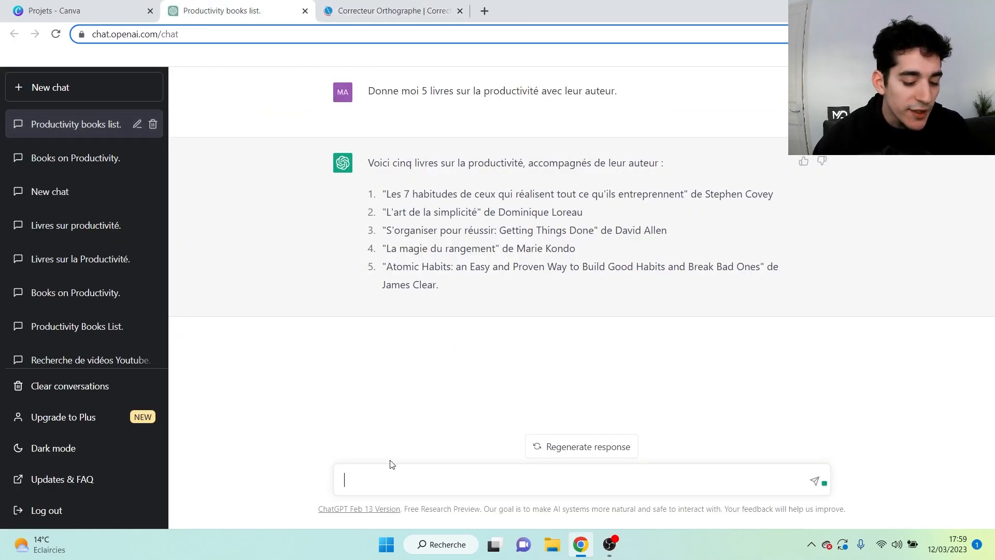
pyautogui.hotkey('ctrl', 'v')
pyautogui.press('Return')
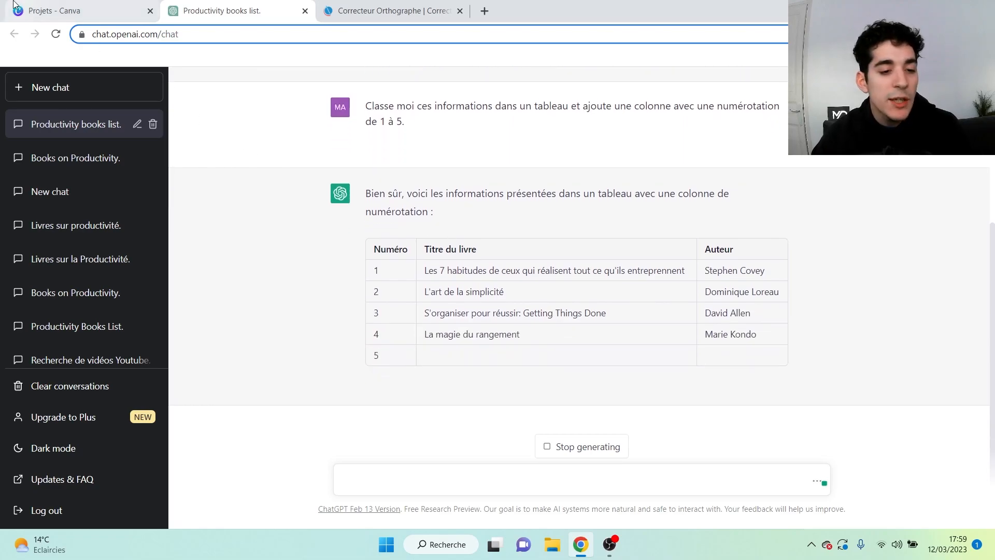
# - Switch to Canva and browse the templates for "publication instagram"
pyautogui.click(45, 12)
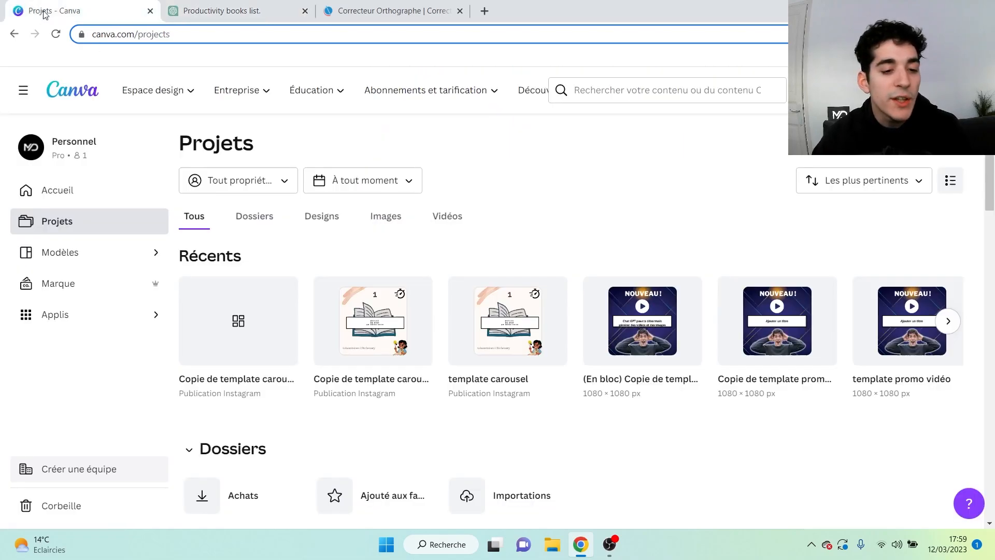
pyautogui.click(618, 92)
pyautogui.click(617, 130)
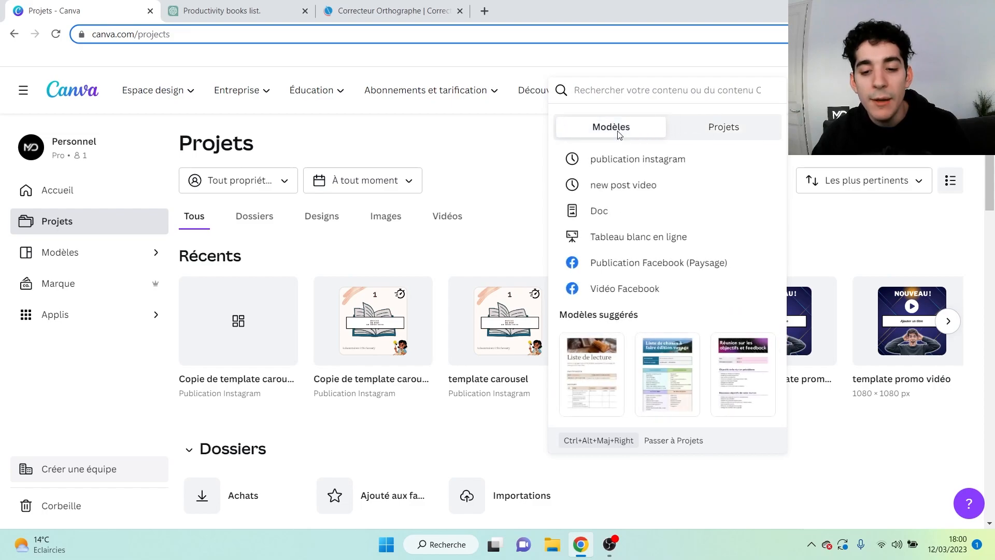
pyautogui.click(636, 162)
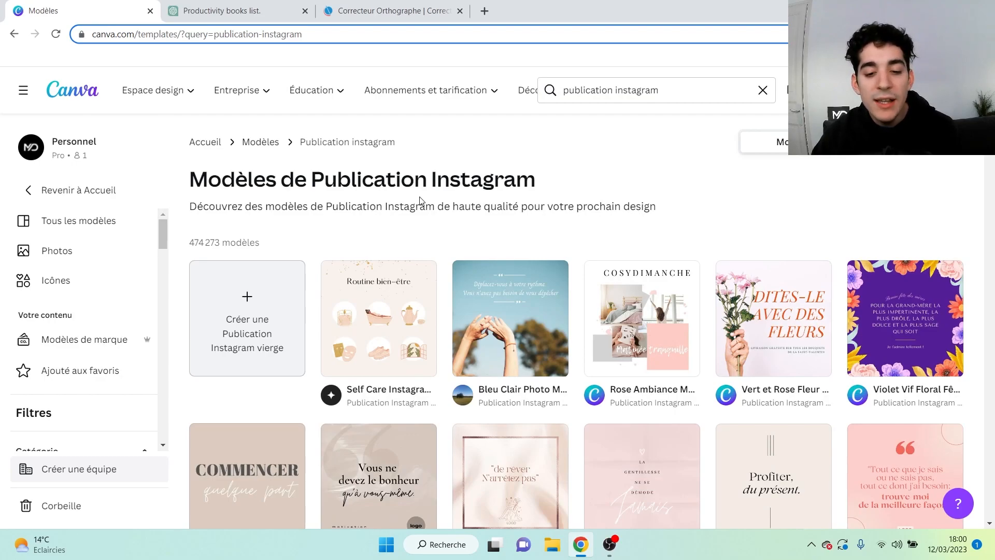
pyautogui.scroll(-1, 696, 368)
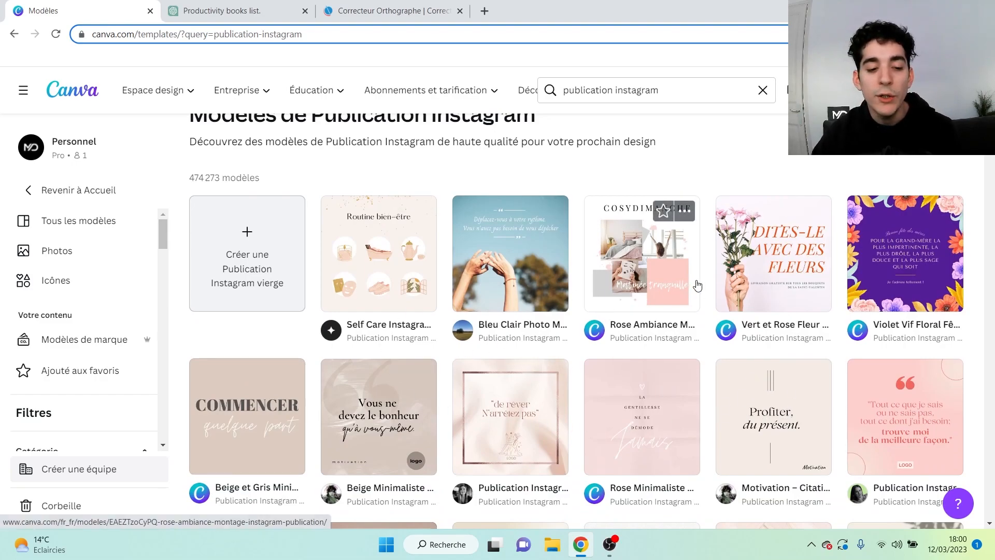
# - Return to the Canva projects, duplicate the "template carousel" design and open the copy
pyautogui.click(54, 196)
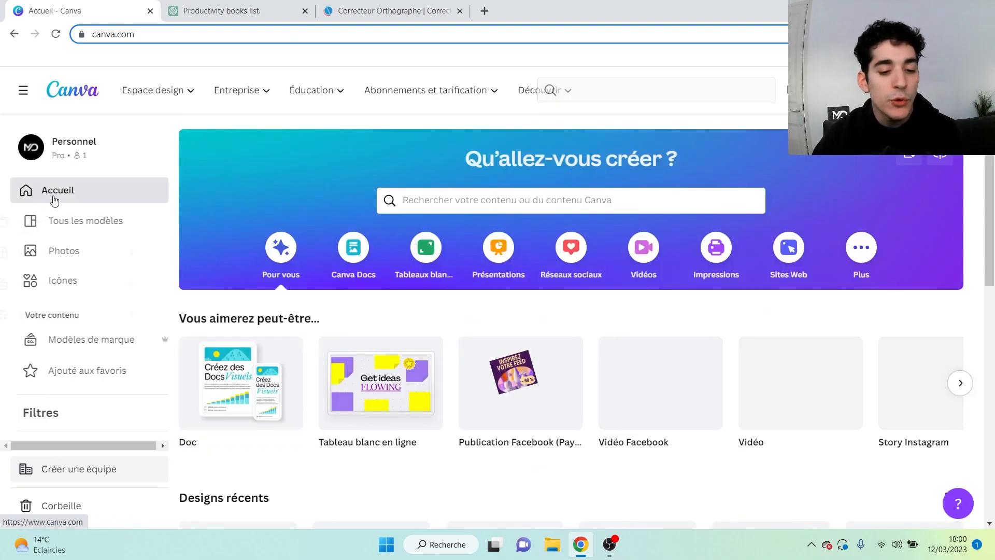
pyautogui.click(73, 223)
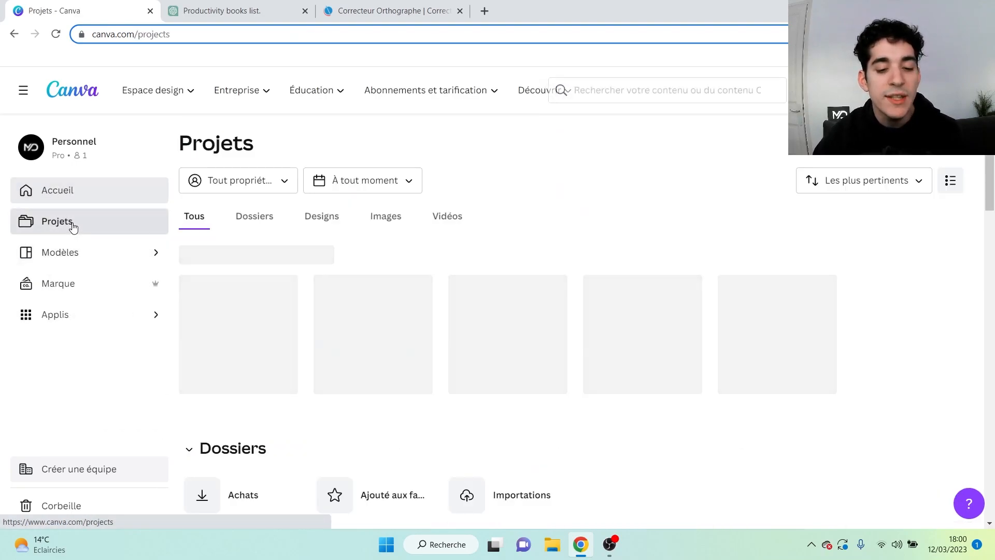
pyautogui.click(687, 291)
pyautogui.click(725, 161)
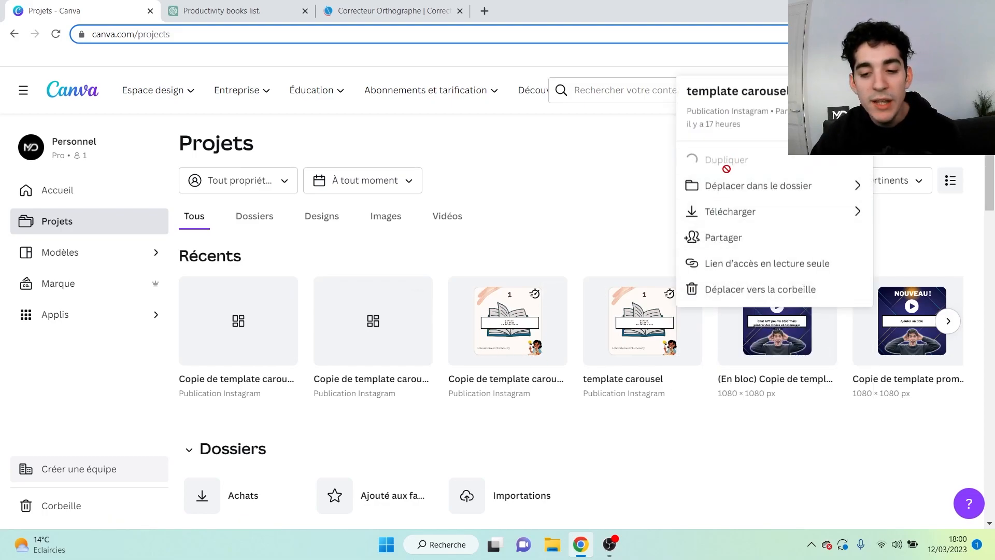
pyautogui.click(215, 326)
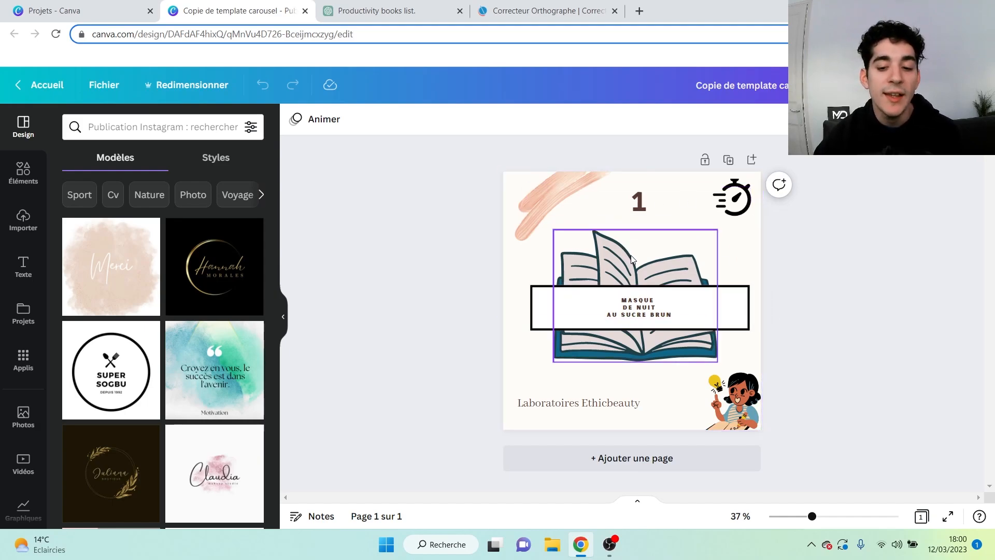
# - Launch the "Créer en bloc" app for the carousel copy and open its manual data entry table
pyautogui.scroll(-3, 23, 336)
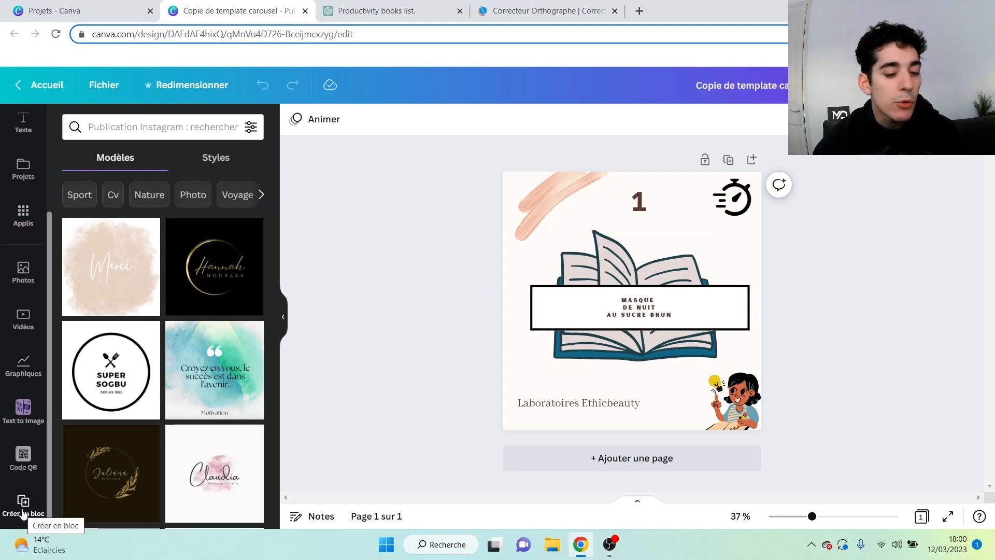
pyautogui.click(24, 215)
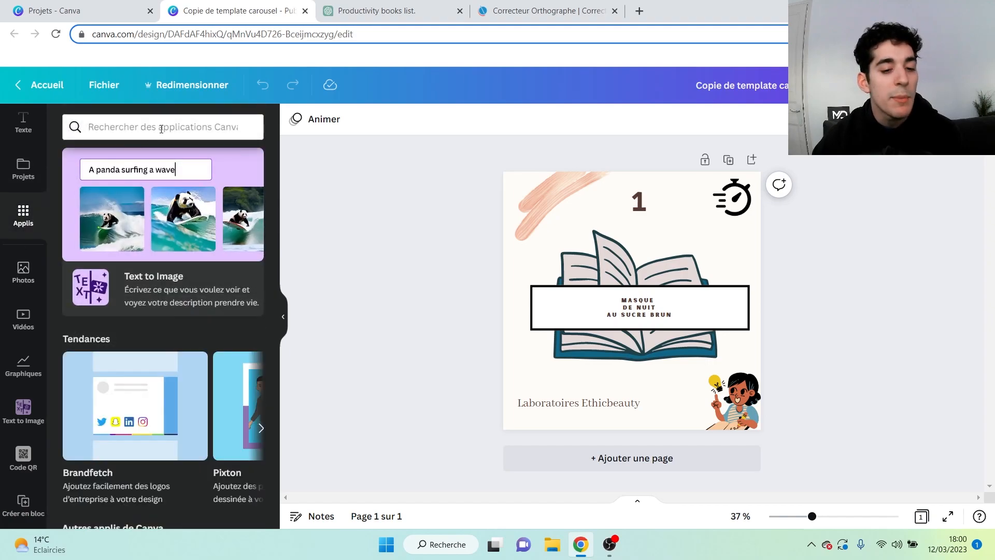
pyautogui.click(22, 505)
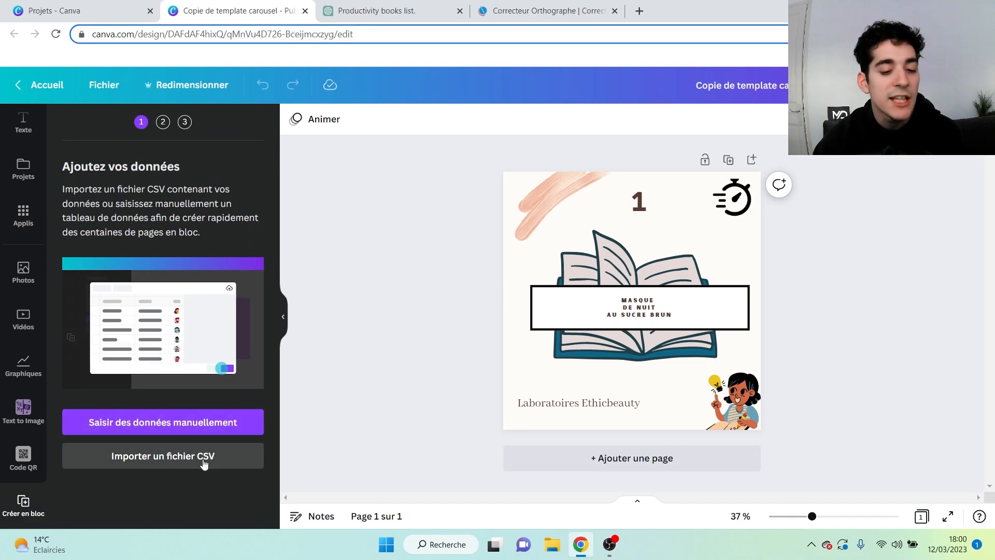
pyautogui.click(174, 430)
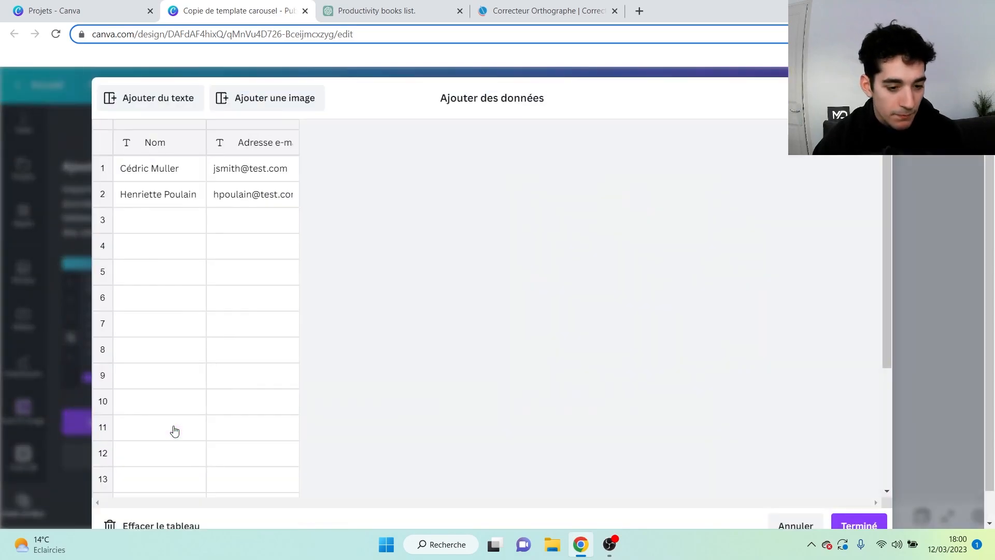
# - Clear the sample data from the table and add two extra text columns
pyautogui.click(159, 526)
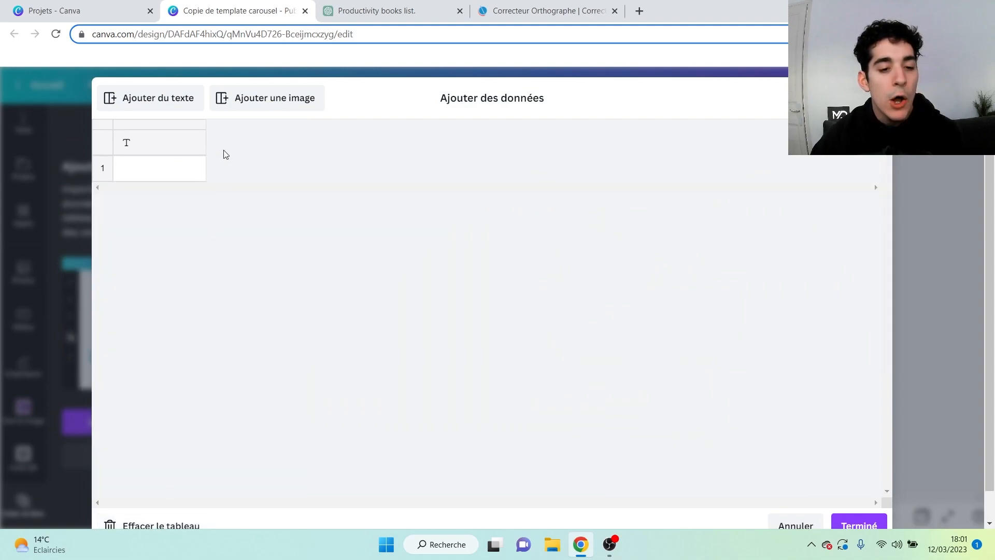
pyautogui.click(148, 98)
pyautogui.click(147, 98)
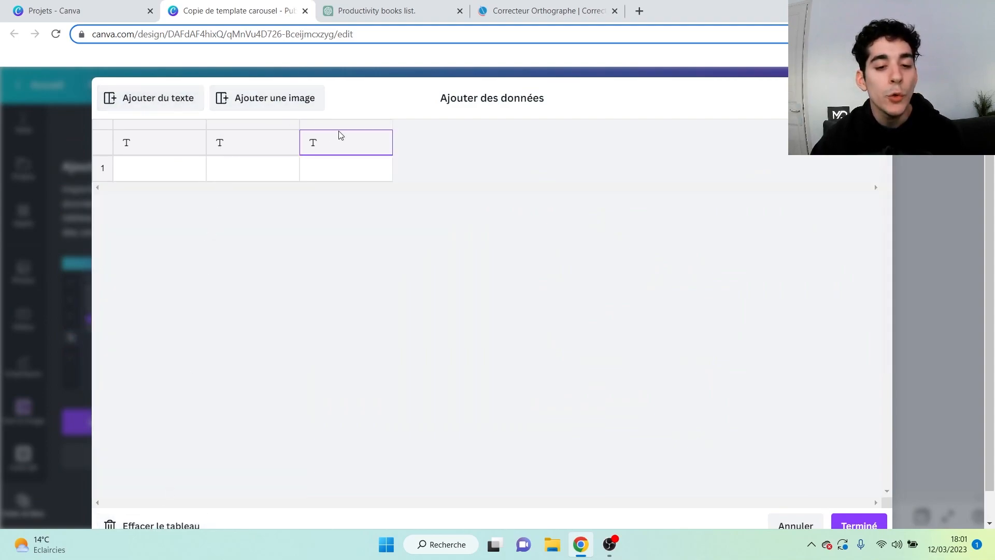
# - Copy the five book rows, without the header, from the ChatGPT table and paste them into the Canva data table starting at its first cell
pyautogui.click(148, 175)
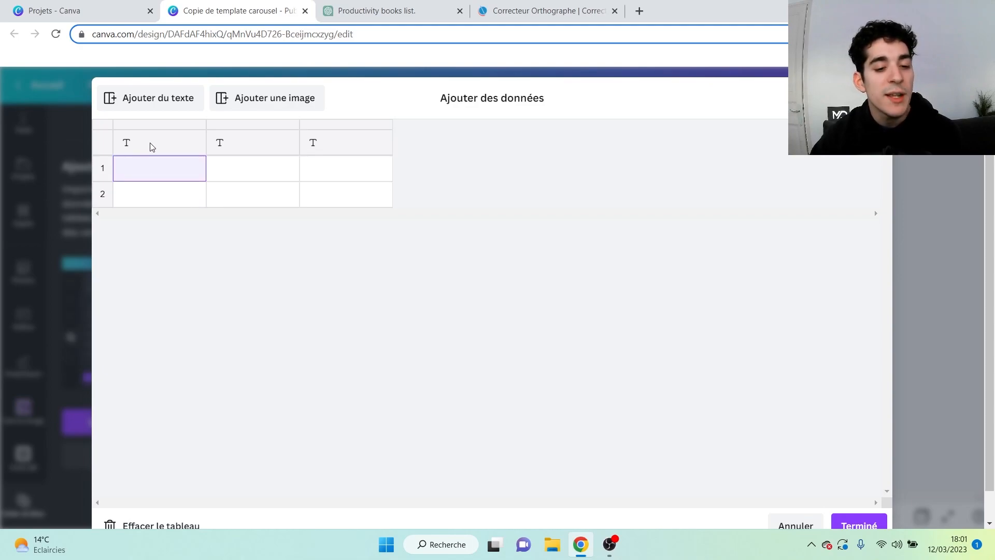
pyautogui.click(138, 173)
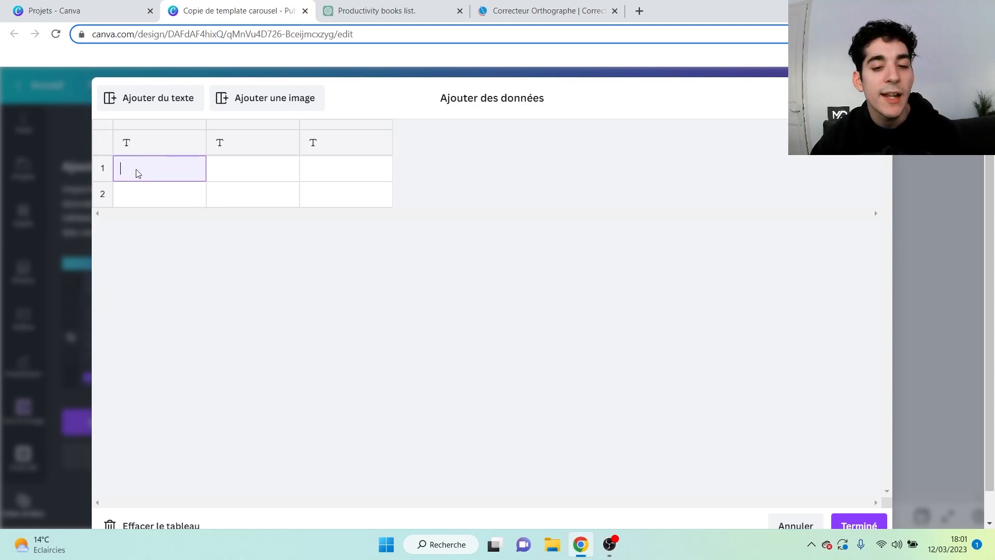
pyautogui.click(347, 14)
pyautogui.moveTo(768, 360); pyautogui.dragTo(369, 267)
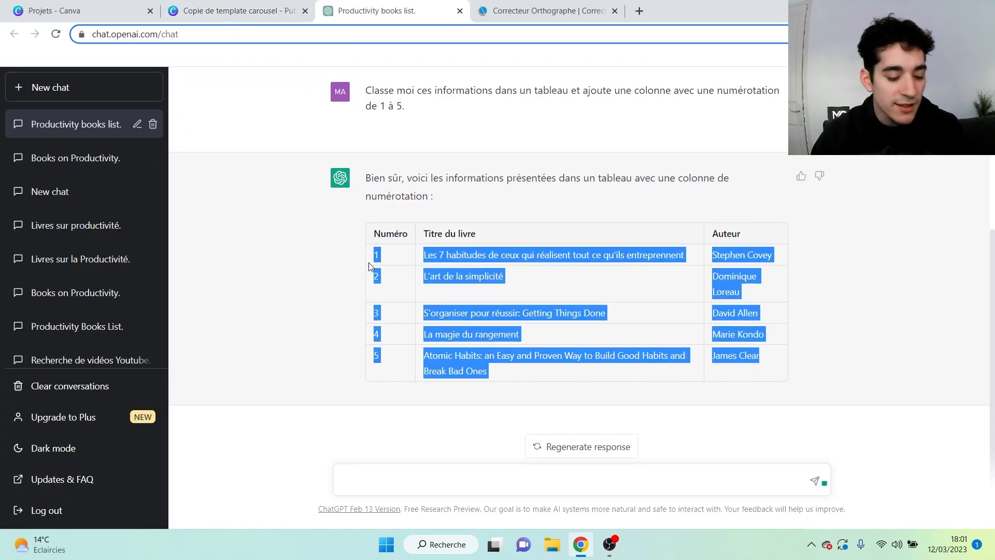
pyautogui.click(234, 11)
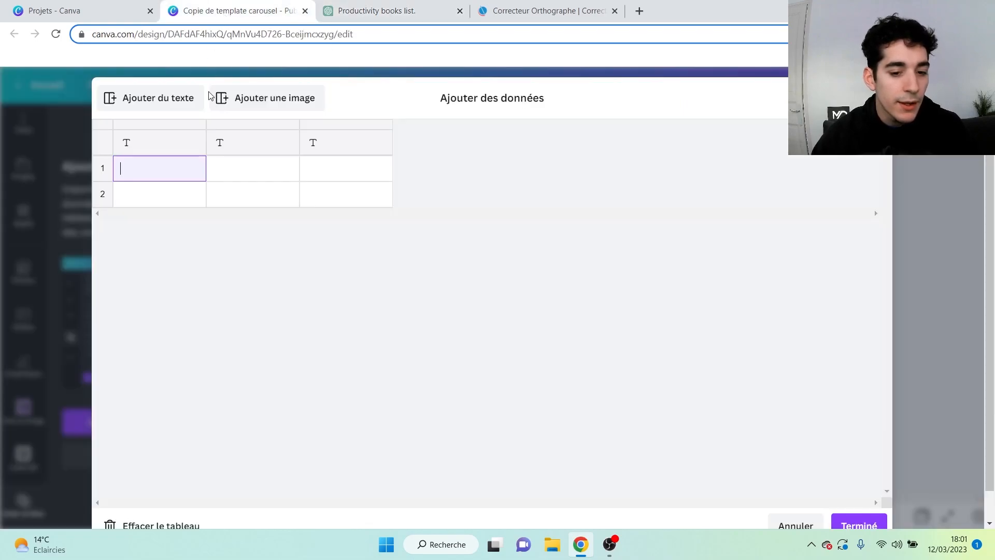
pyautogui.hotkey('ctrl', 'v')
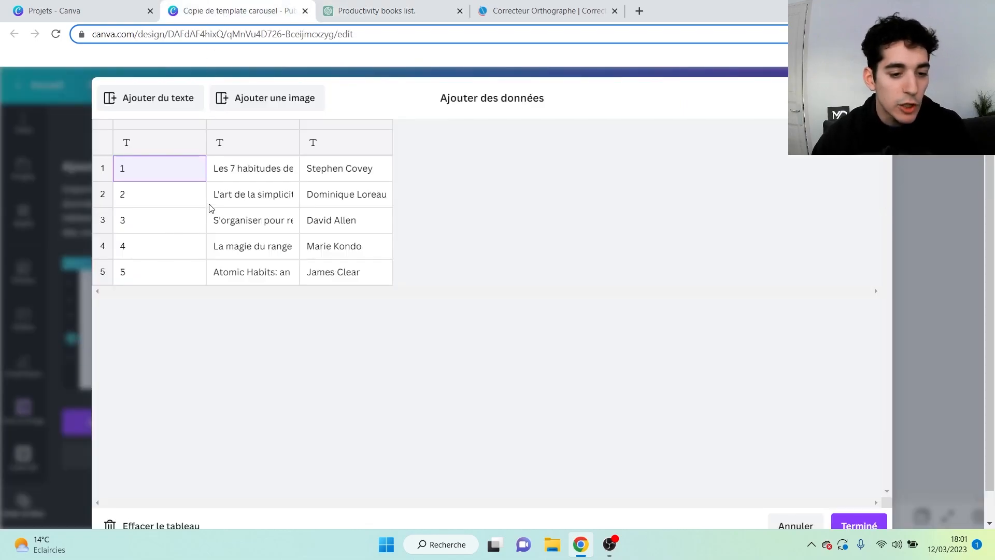
# - Name the three data columns "num", "titre" and "auteur", and finish the data entry
pyautogui.click(174, 149)
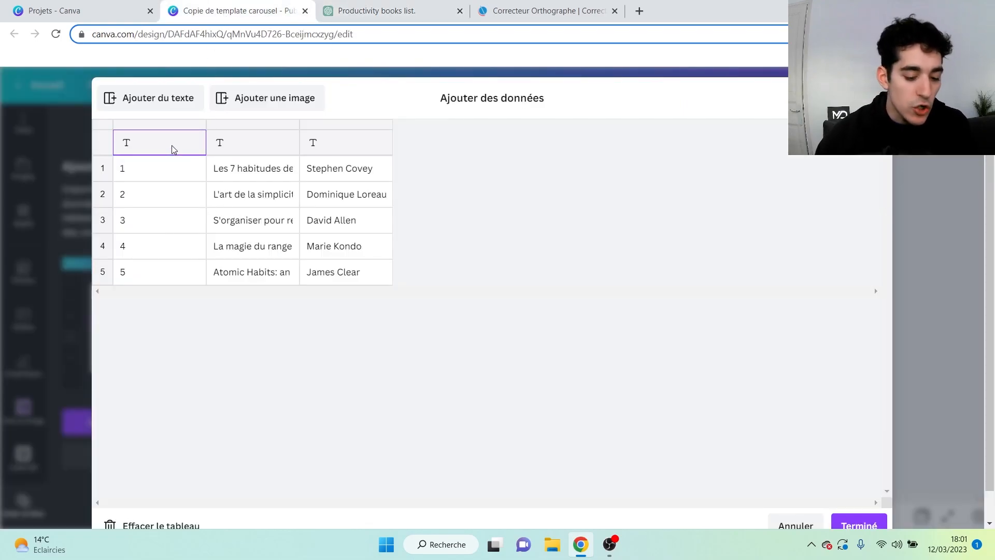
pyautogui.click(262, 147)
pyautogui.write('t')
pyautogui.click(361, 147)
pyautogui.write('auteur')
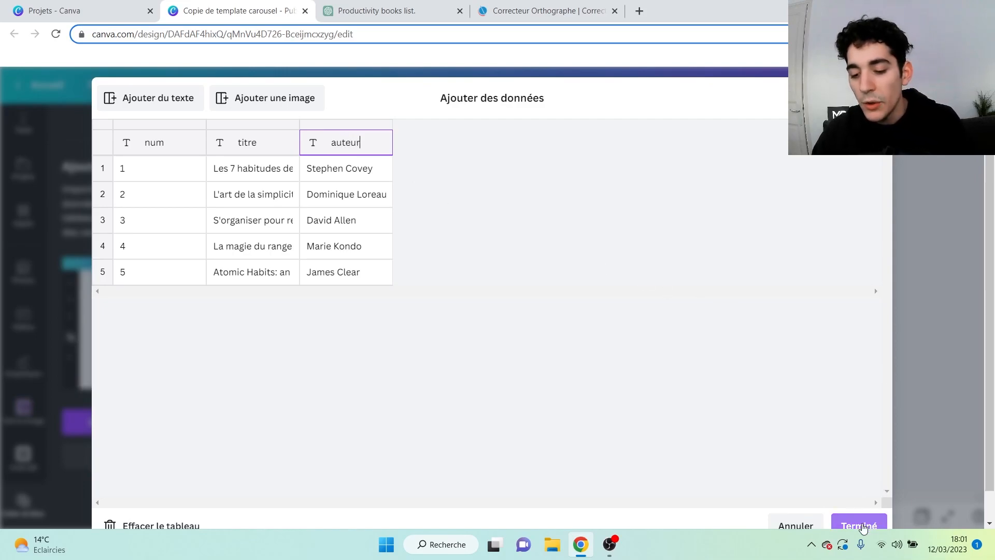
pyautogui.click(859, 525)
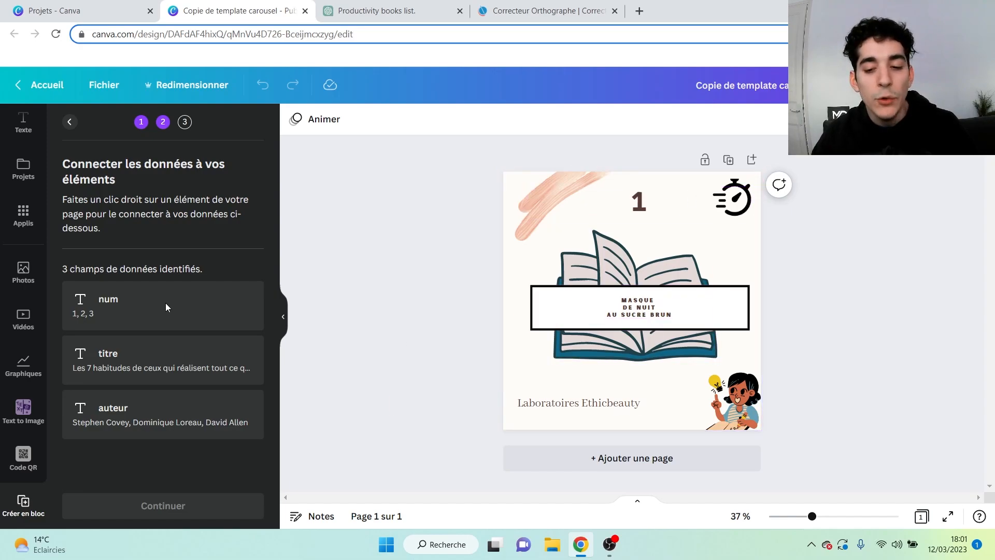
# - Connect the large number "1" at the head of the design to the "num" data field
pyautogui.click(643, 205)
pyautogui.click(661, 154)
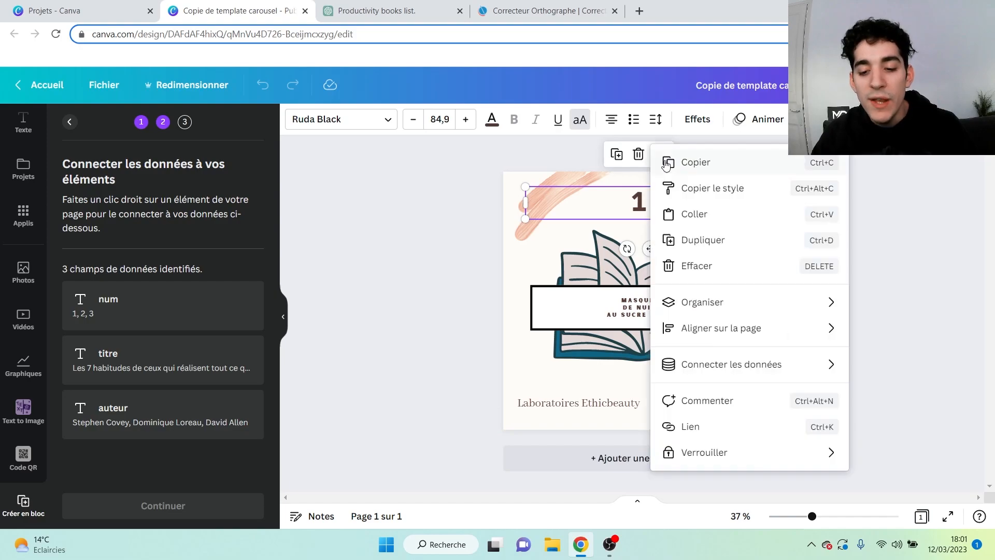
pyautogui.click(639, 189)
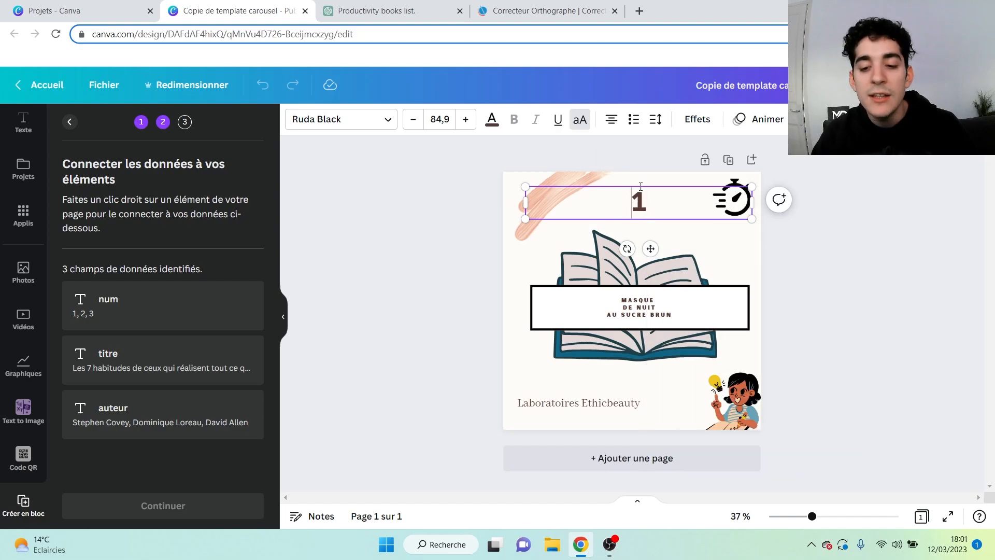
pyautogui.click(820, 254)
pyautogui.moveTo(648, 213); pyautogui.dragTo(640, 211)
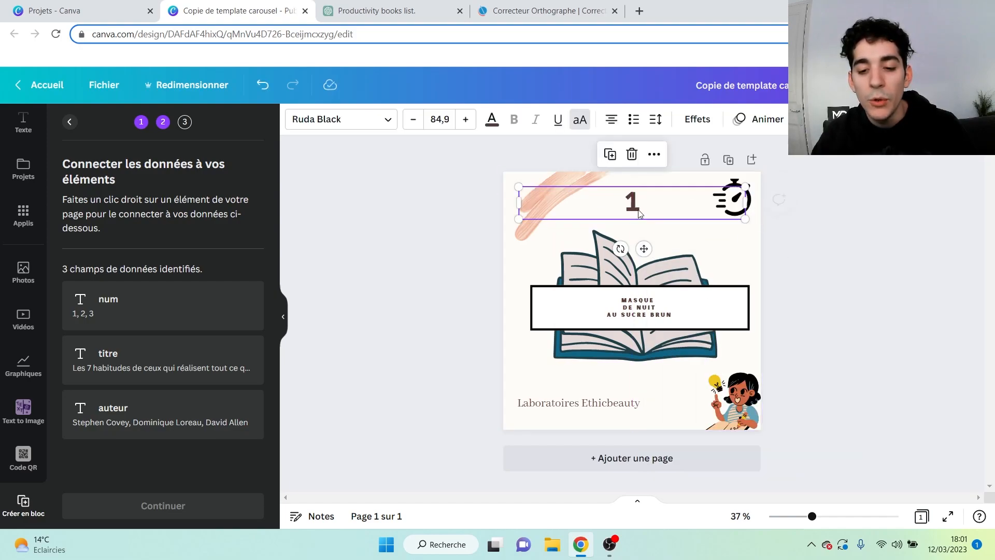
pyautogui.click(655, 154)
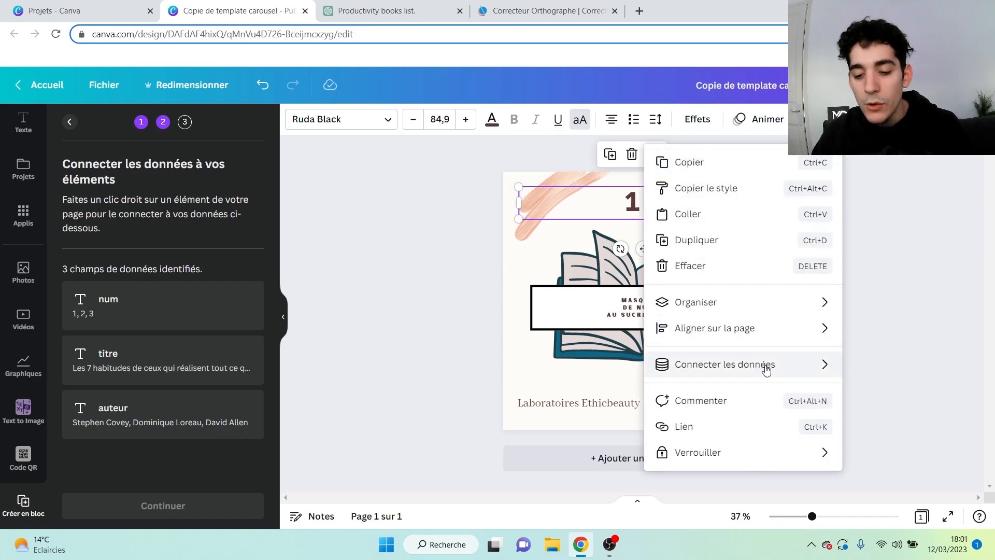
pyautogui.moveTo(765, 370)
pyautogui.click(875, 371)
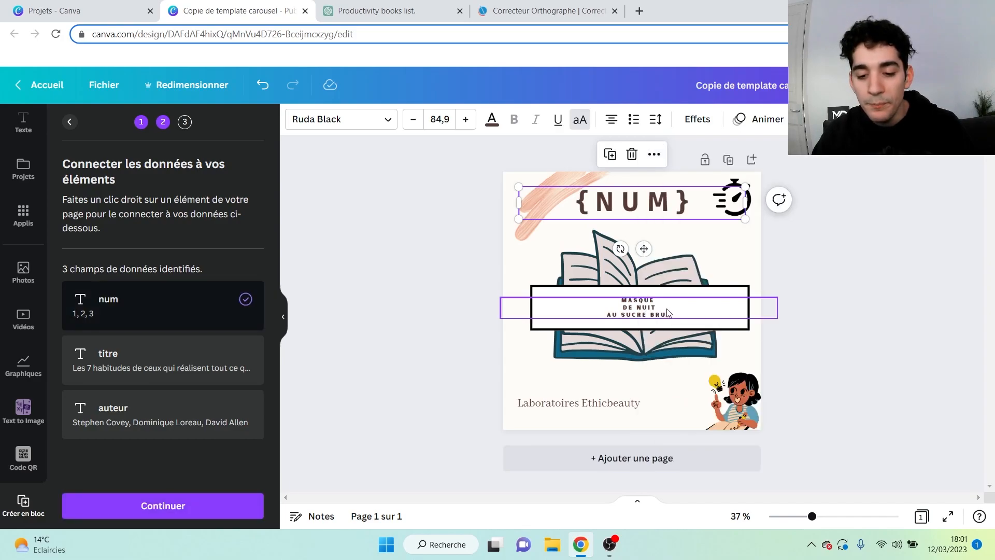
# - Connect the title text inside the framed box to the "titre" data field
pyautogui.click(639, 316)
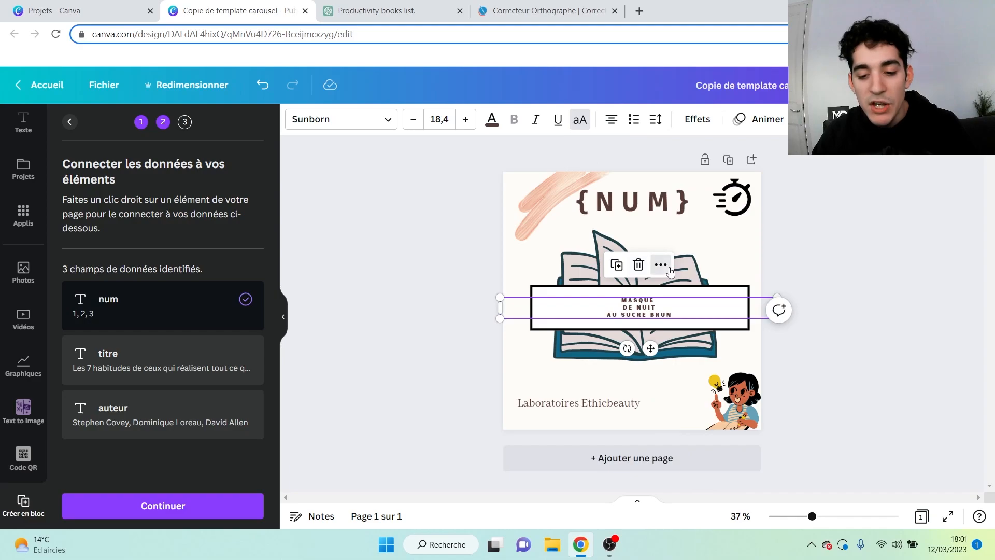
pyautogui.rightClick(651, 276)
pyautogui.moveTo(795, 369)
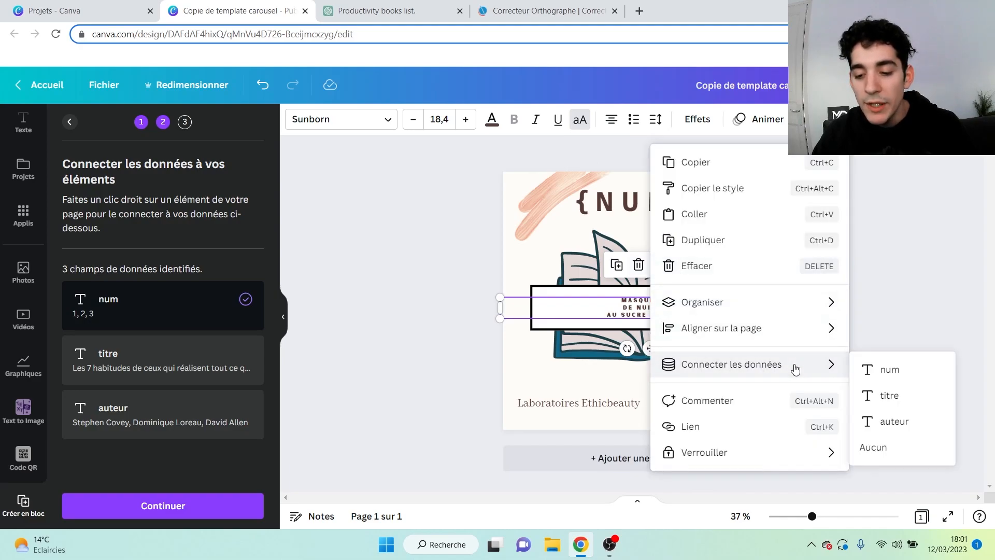
pyautogui.click(907, 397)
# - Connect the "Laboratoires Ethicbeauty" text to the "auteur" data field and shift it slightly to the left on the page
pyautogui.click(606, 406)
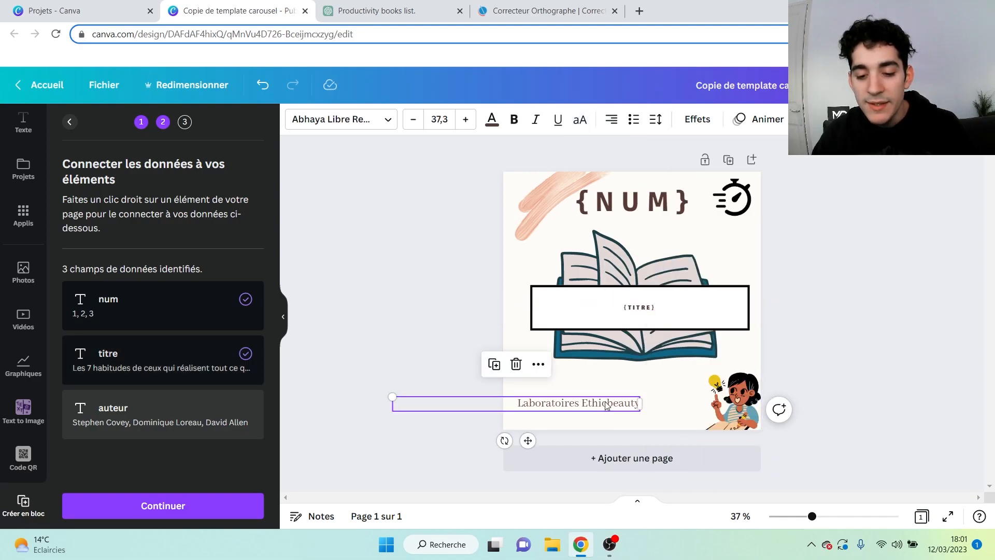
pyautogui.click(538, 363)
pyautogui.moveTo(622, 339)
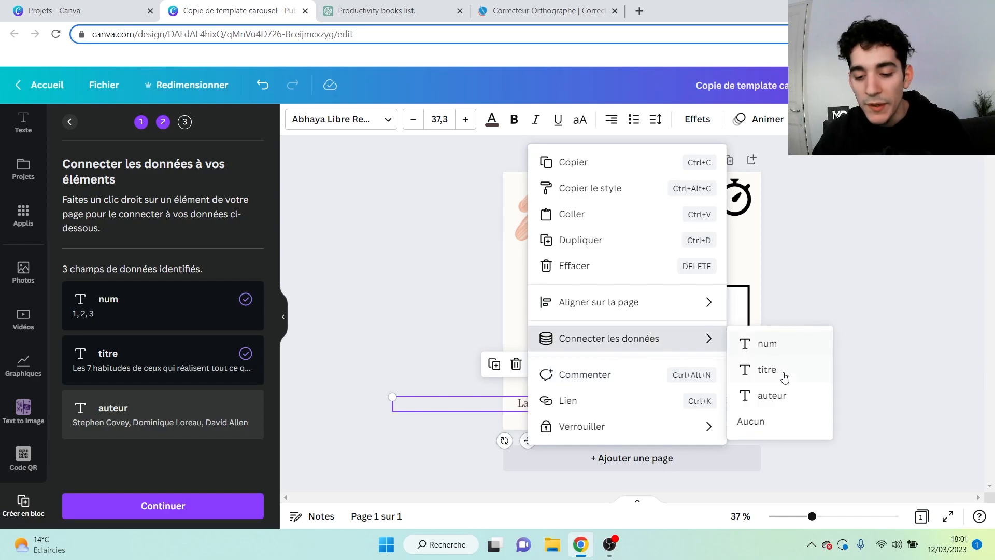
pyautogui.click(765, 405)
pyautogui.moveTo(594, 404); pyautogui.dragTo(568, 403)
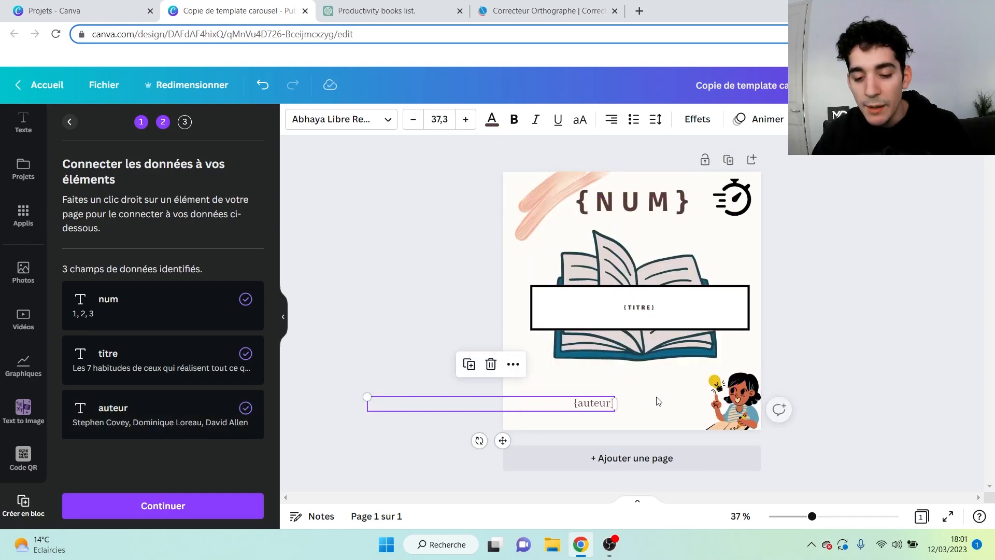
pyautogui.click(835, 383)
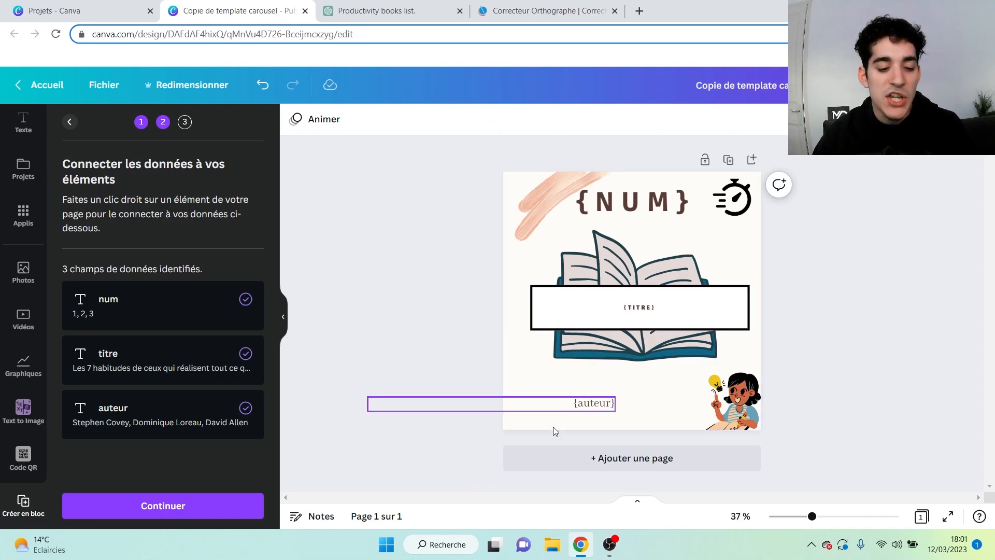
# - Generate the carousel pages from the connected data and select the title text on page 1
pyautogui.click(176, 508)
pyautogui.click(201, 511)
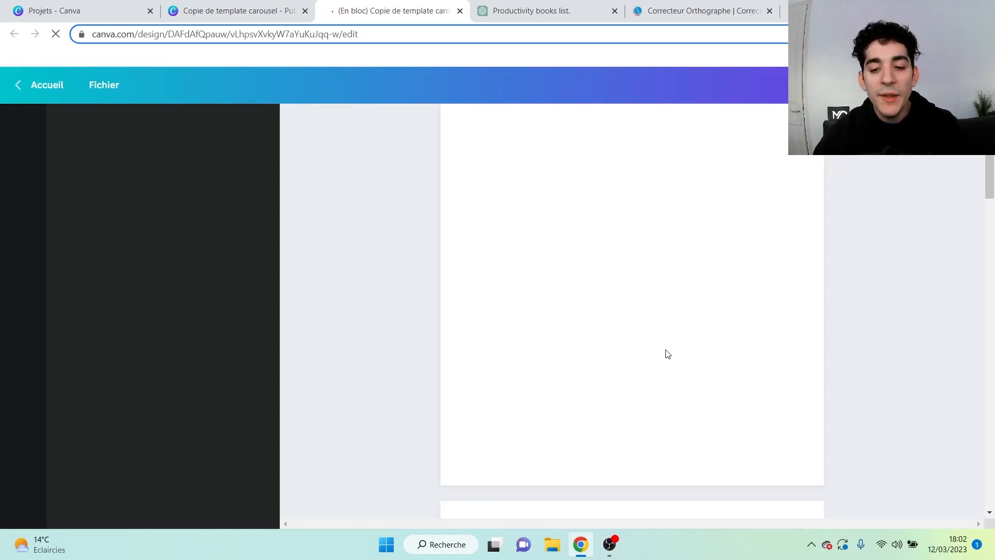
pyautogui.click(695, 307)
pyautogui.click(697, 302)
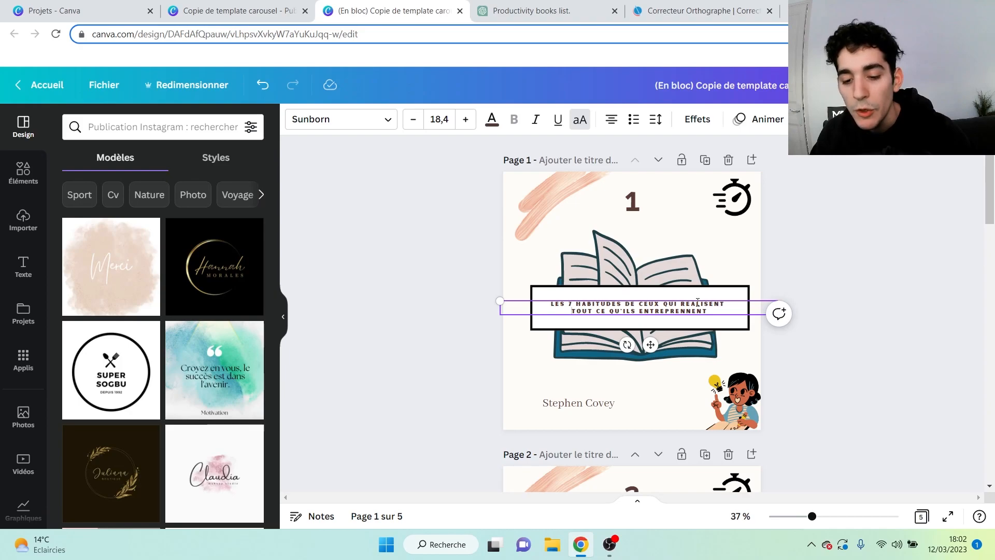
# - Examine the number, title and author on each of the five generated pages, including how page 5's title fits its box
pyautogui.scroll(-4, 763, 333)
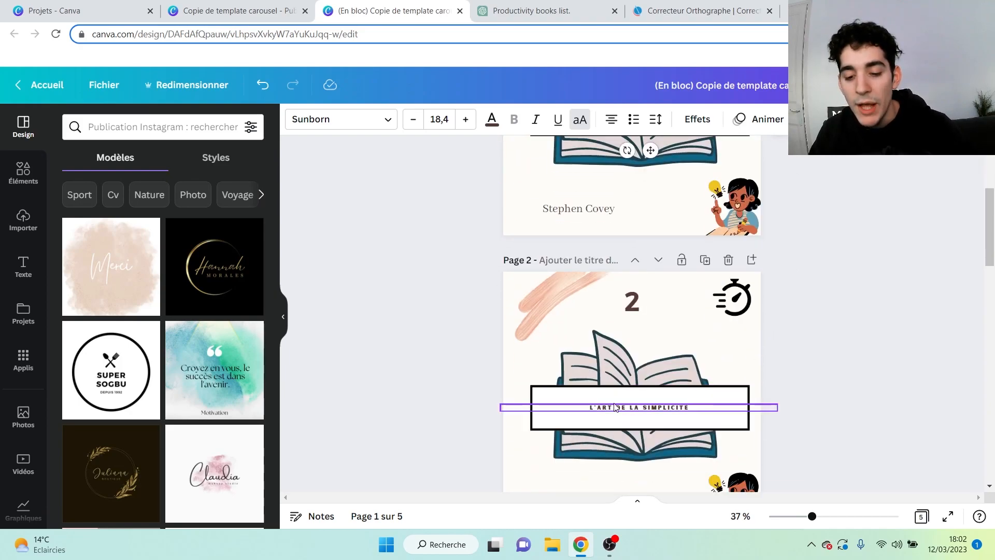
pyautogui.scroll(4, 615, 408)
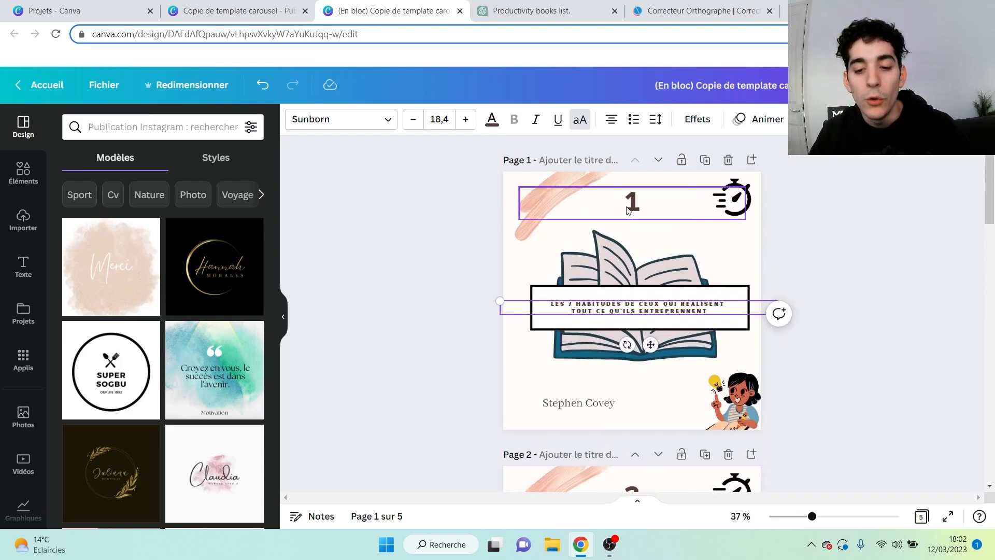
pyautogui.scroll(-9, 652, 295)
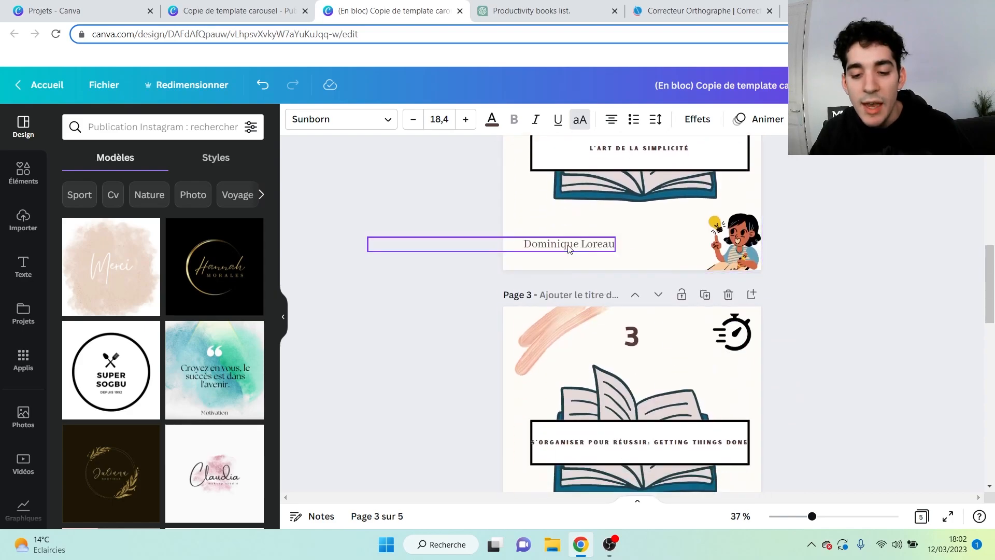
pyautogui.scroll(-10, 682, 340)
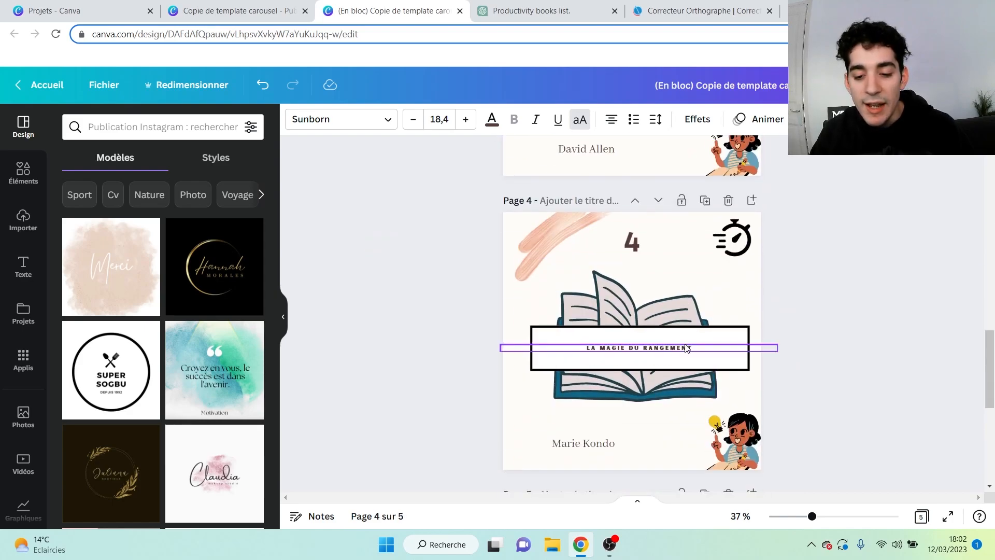
pyautogui.scroll(-4, 697, 339)
pyautogui.click(692, 310)
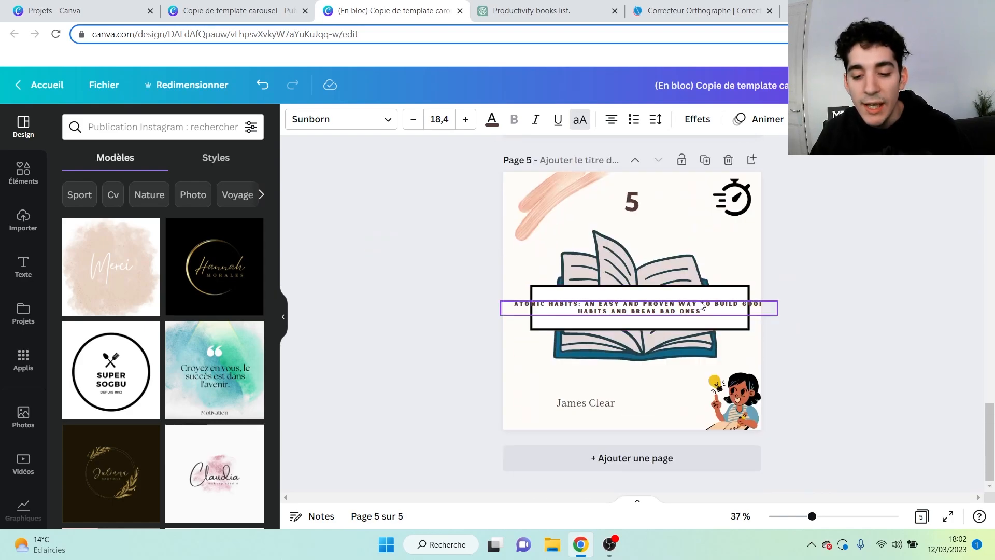
pyautogui.click(701, 303)
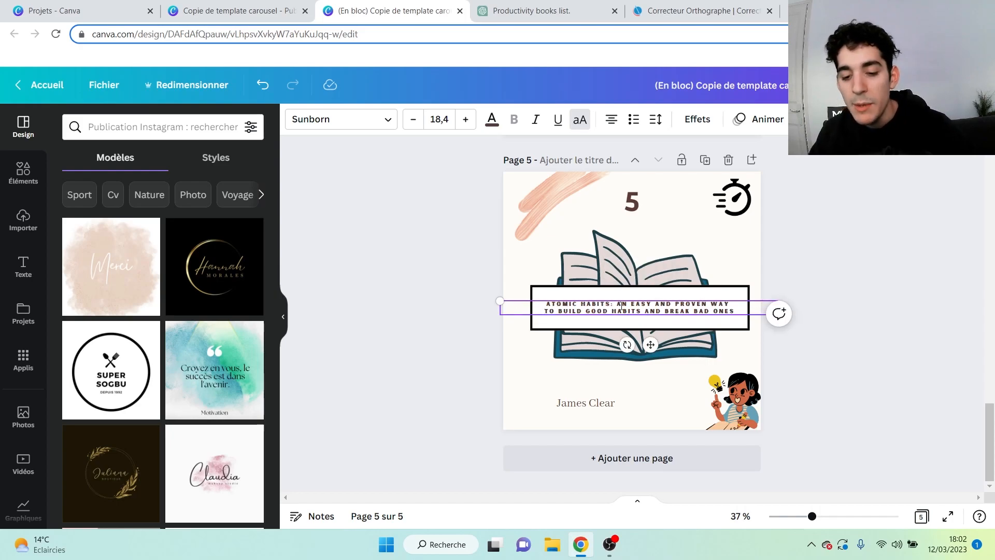
pyautogui.scroll(14, 819, 280)
pyautogui.scroll(10, 819, 294)
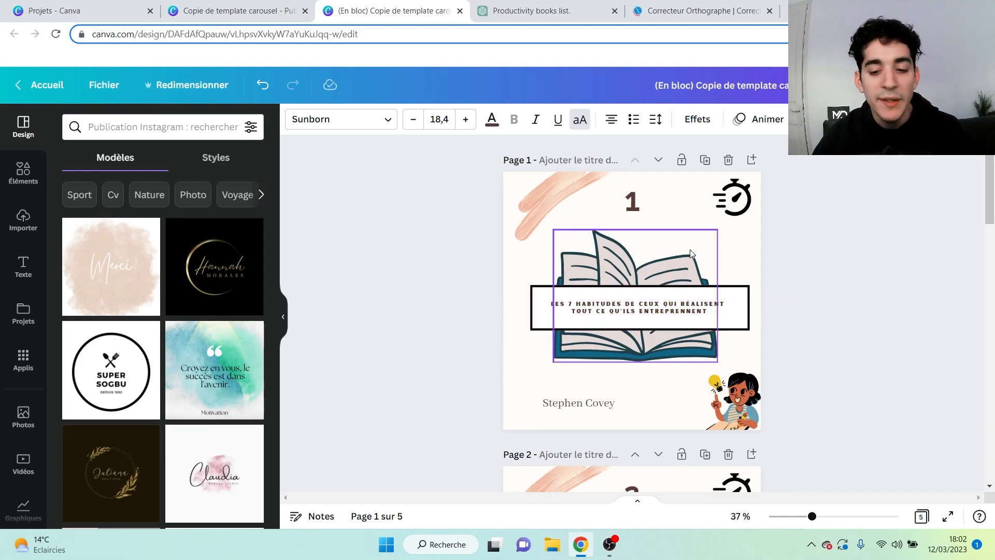
pyautogui.scroll(-15, 779, 294)
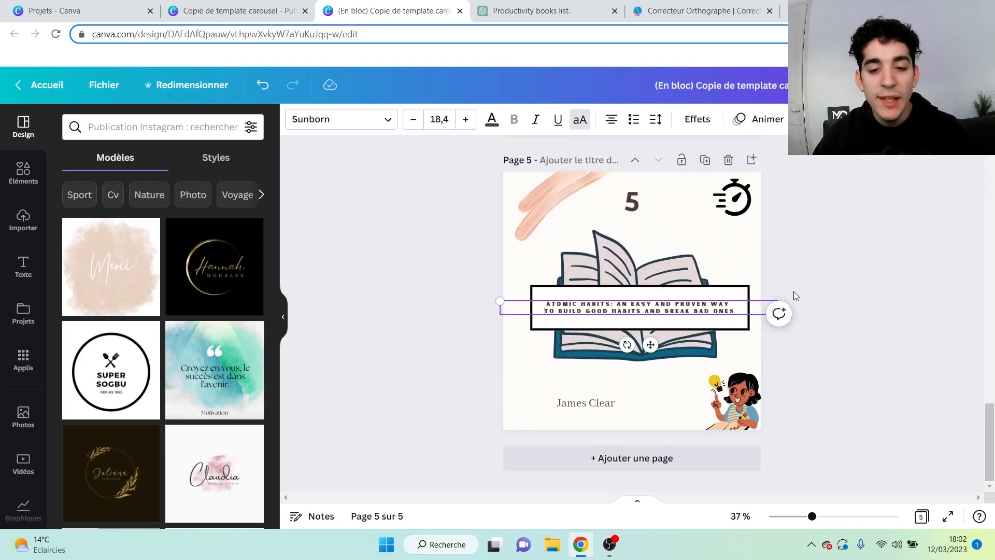
# - Copy the prompt "Donne moi 5 citation sur la productivité avec leur auteur." from Scribens and send it in the ChatGPT conversation
pyautogui.click(699, 11)
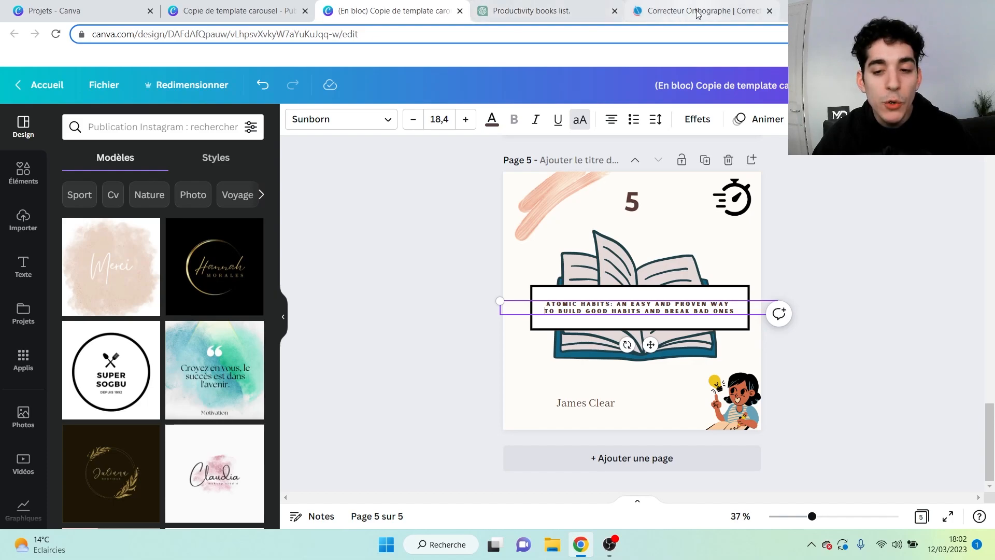
pyautogui.doubleClick(202, 300)
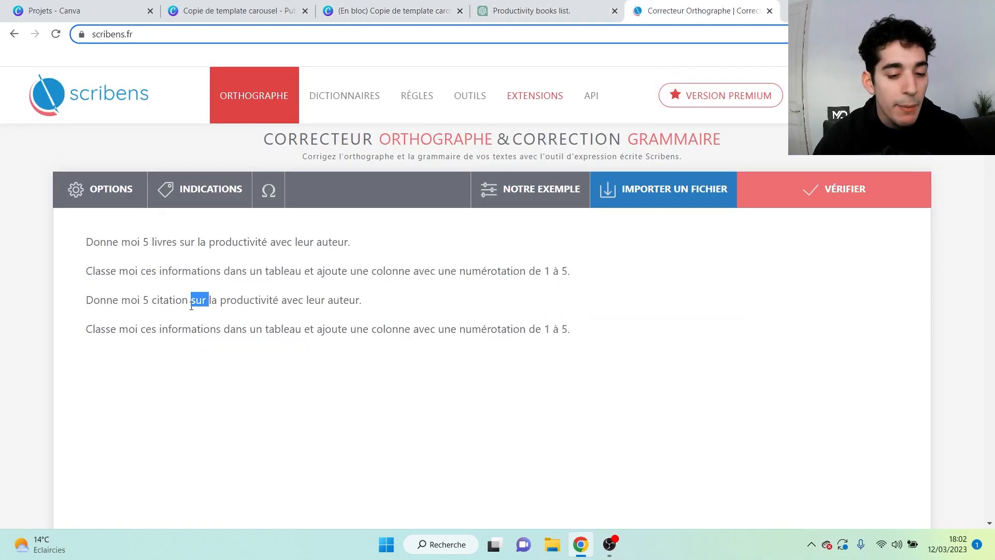
pyautogui.tripleClick(168, 303)
pyautogui.hotkey('ctrl', 'c')
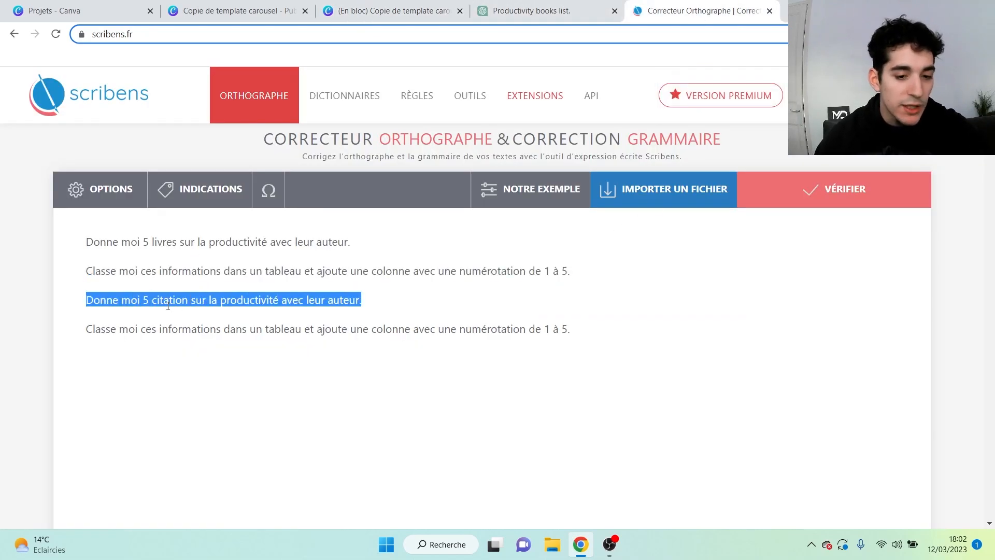
pyautogui.click(168, 306)
pyautogui.click(511, 10)
pyautogui.click(371, 482)
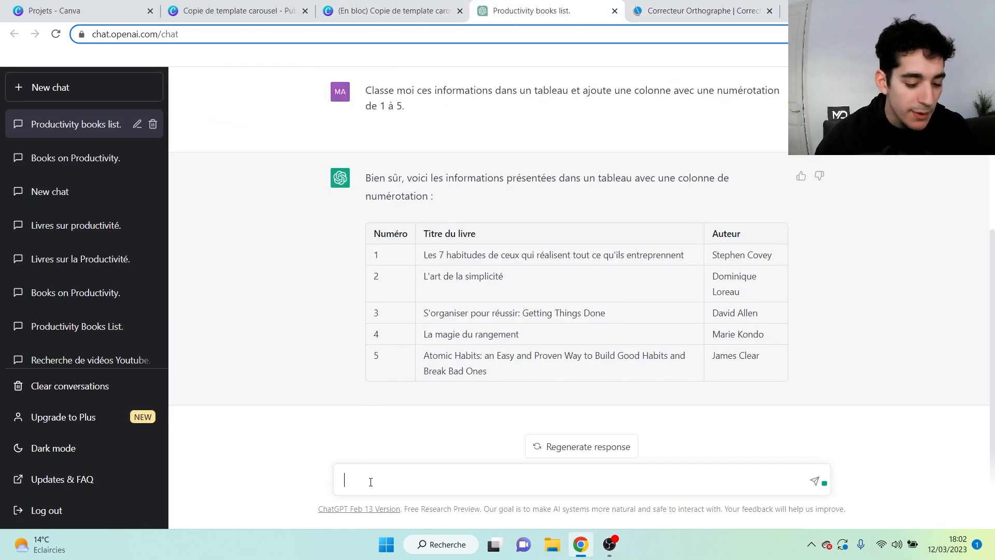
pyautogui.hotkey('ctrl', 'v')
pyautogui.press('Return')
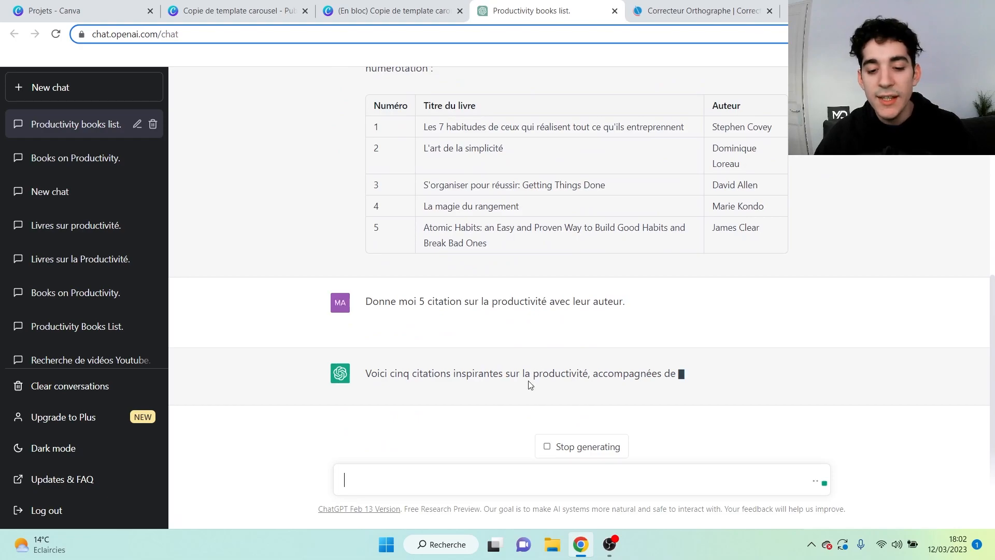
# - Copy the last Scribens line, asking for a table with a numbering column from 1 to 5, and send it in ChatGPT
pyautogui.click(703, 10)
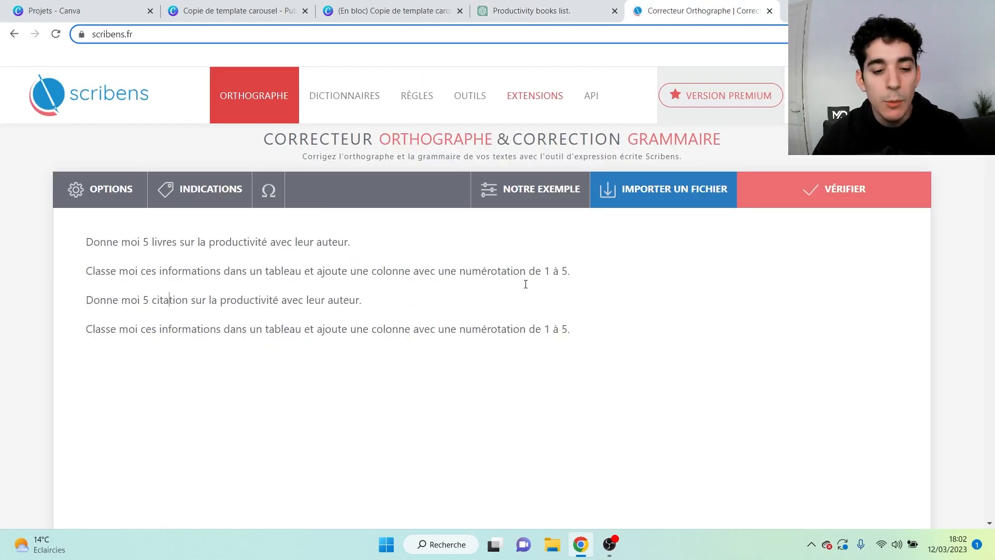
pyautogui.tripleClick(162, 334)
pyautogui.hotkey('ctrl', 'c')
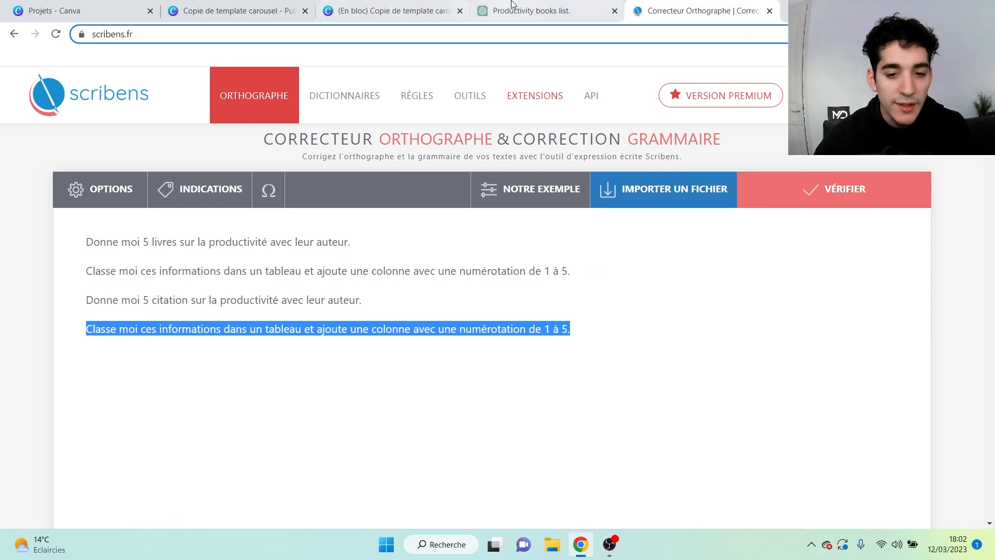
pyautogui.click(531, 11)
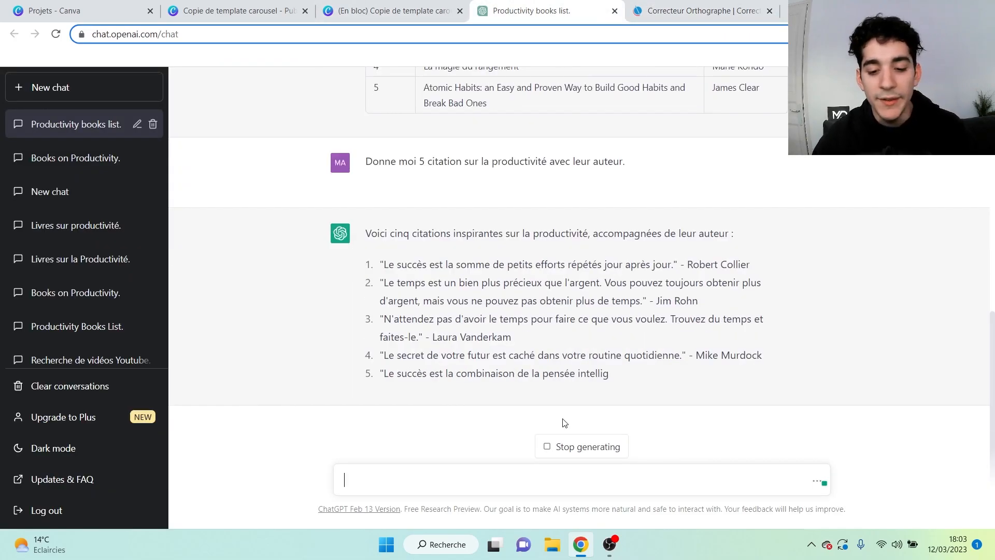
pyautogui.click(455, 486)
pyautogui.hotkey('ctrl', 'v')
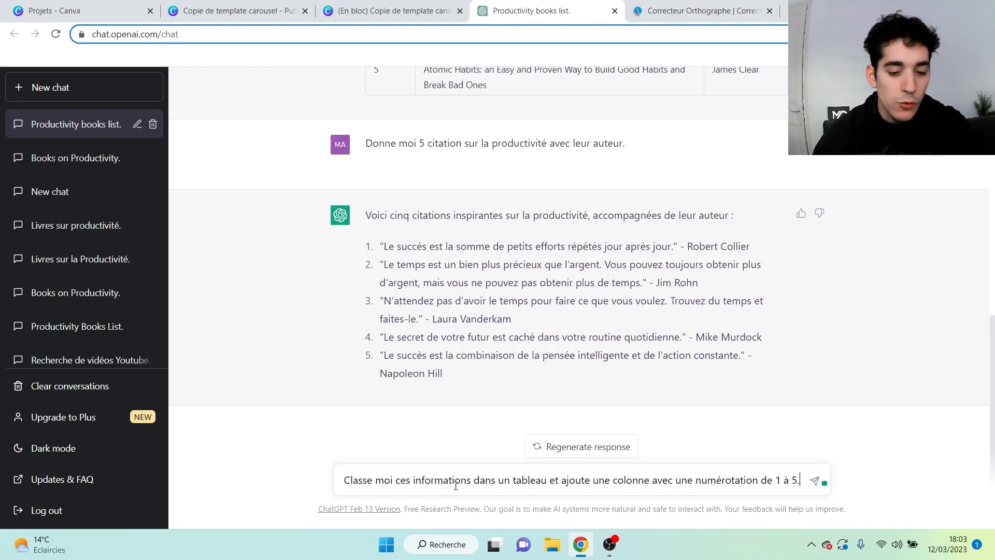
pyautogui.press('Return')
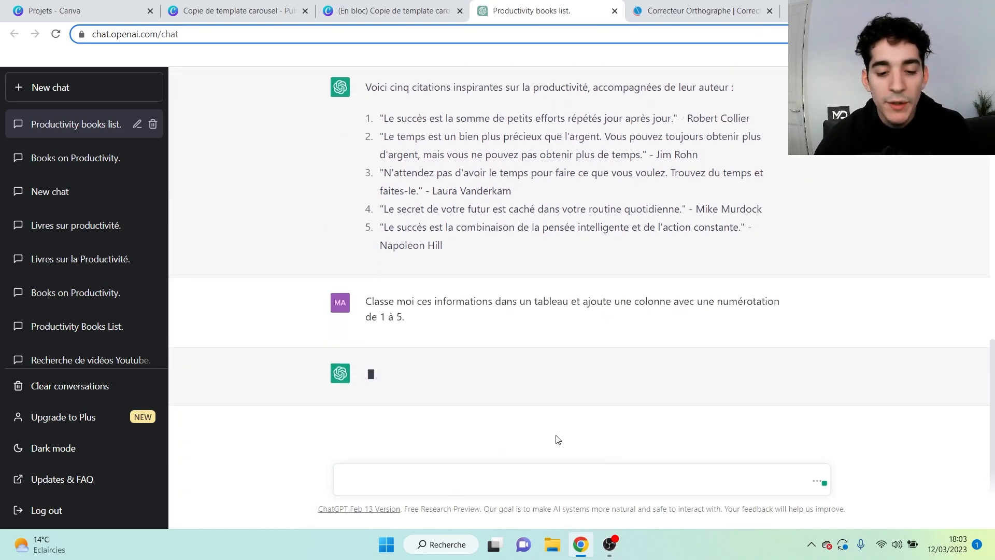
# - Open the "template carousel" project in Canva and delete the open-book graphic and the black-bordered box from the carousel page
pyautogui.click(159, 6)
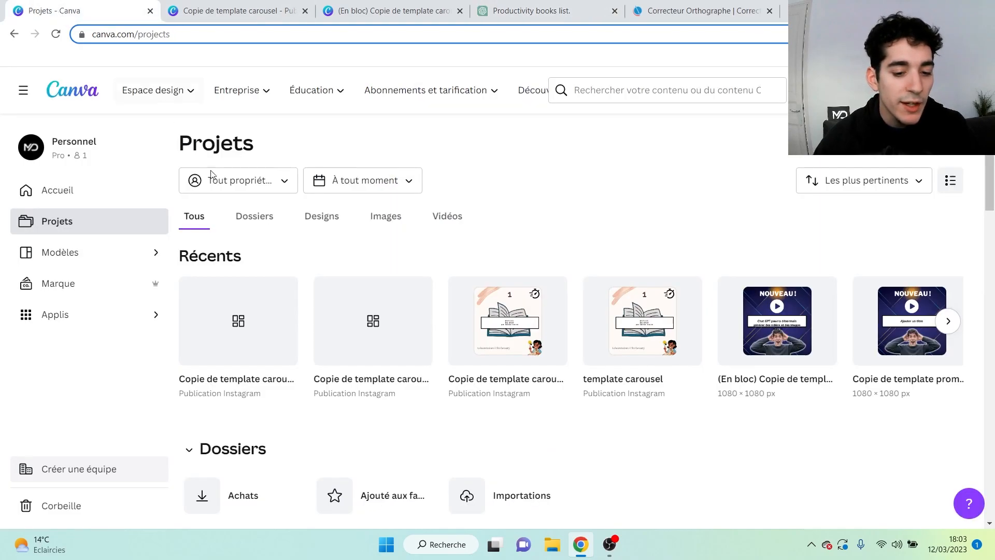
pyautogui.click(686, 292)
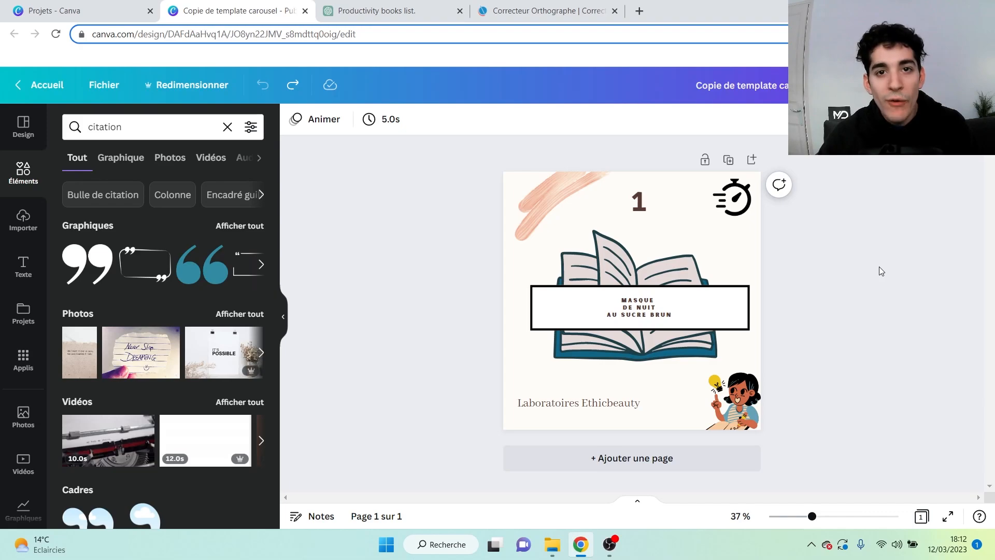
pyautogui.click(611, 260)
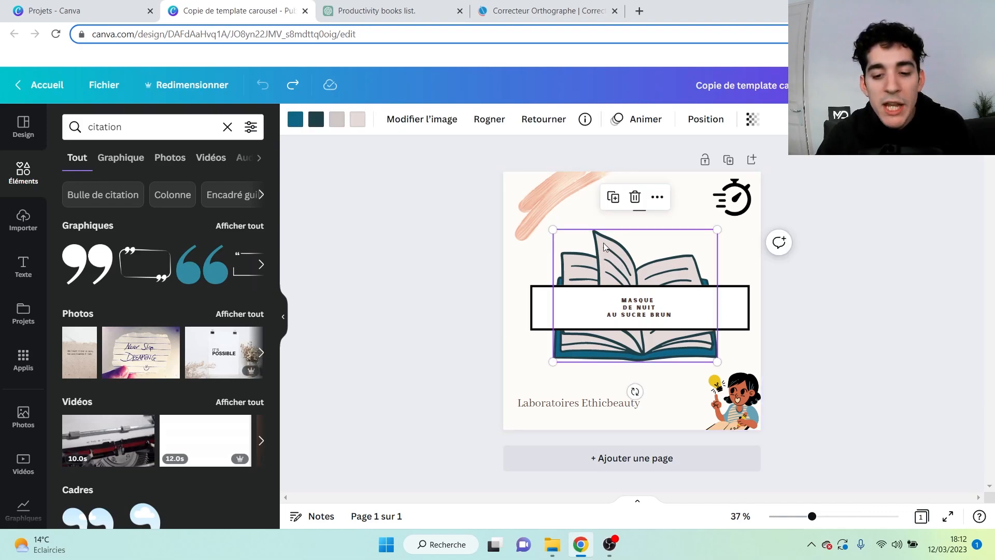
pyautogui.click(635, 197)
pyautogui.click(555, 287)
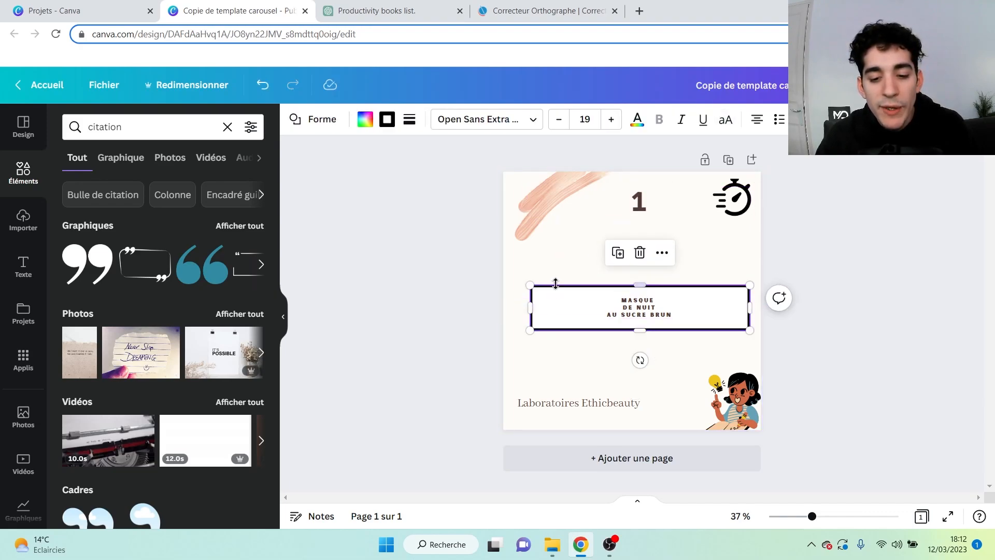
pyautogui.click(640, 253)
# - Add a black frame graphic with quotation marks from the "citation" results, then enlarge and position it around the title text
pyautogui.click(238, 270)
pyautogui.moveTo(682, 275); pyautogui.dragTo(731, 252)
pyautogui.moveTo(580, 325); pyautogui.dragTo(536, 353)
pyautogui.moveTo(684, 280); pyautogui.dragTo(689, 290)
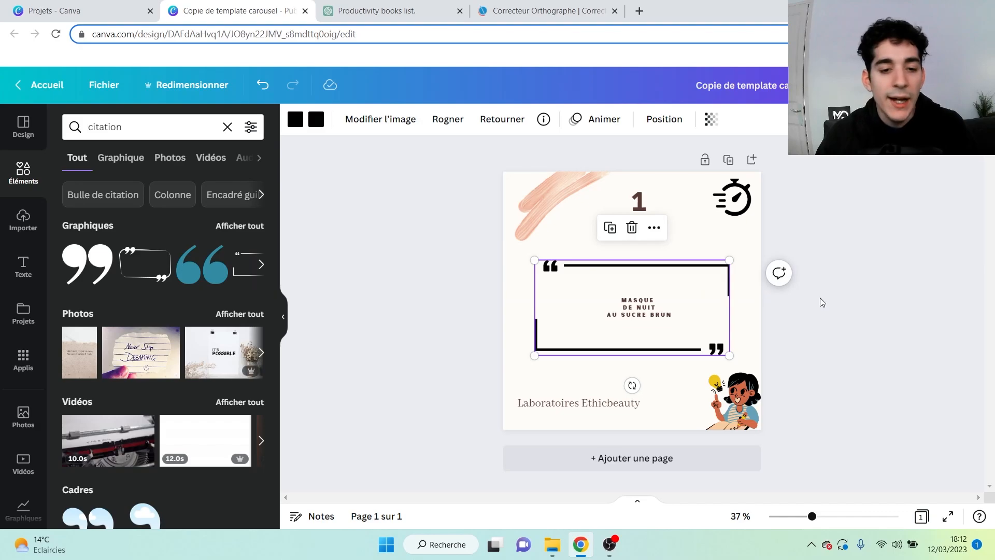
# - Start a bulk creation with manual data entry and select the first cell of the empty data table
pyautogui.scroll(-3, 23, 311)
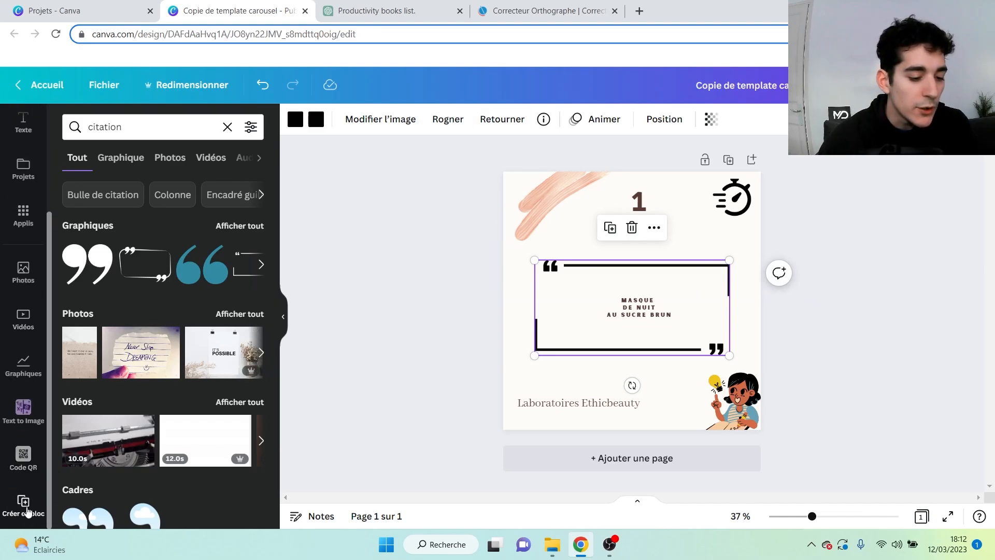
pyautogui.click(24, 505)
pyautogui.click(160, 421)
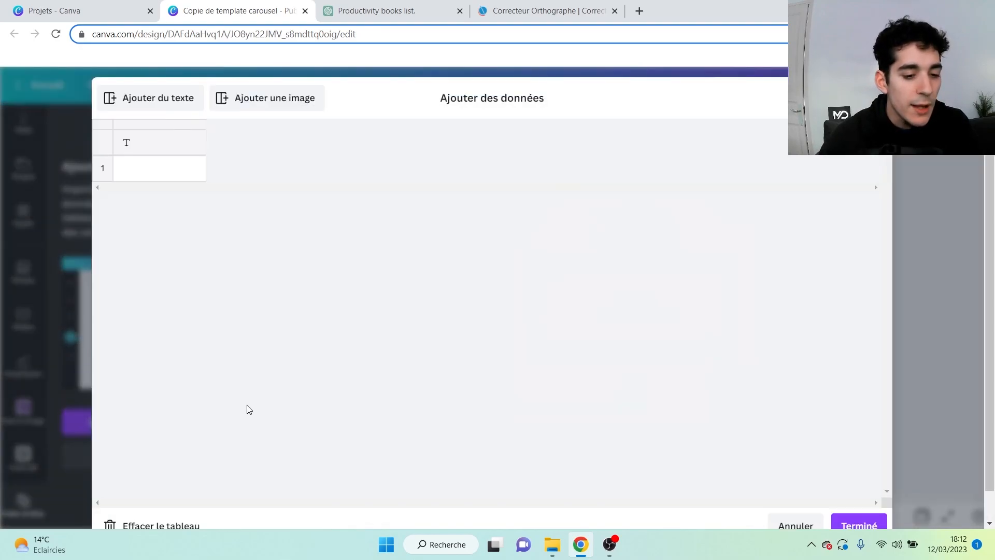
pyautogui.click(147, 170)
# - Copy the five numbered quote rows without their header from the ChatGPT table and paste them into Canva's bulk-creation data table
pyautogui.click(371, 10)
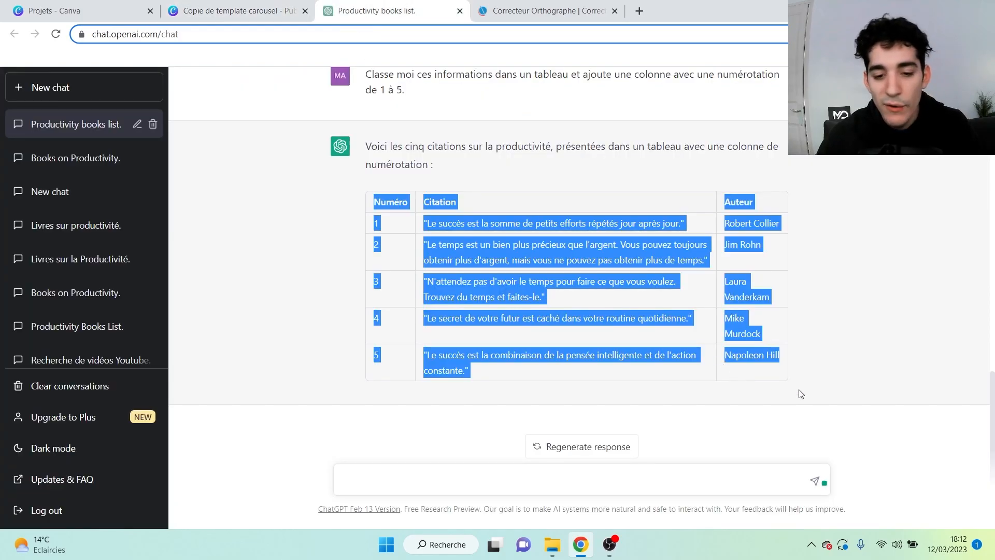
pyautogui.click(785, 361)
pyautogui.moveTo(789, 361); pyautogui.dragTo(370, 224)
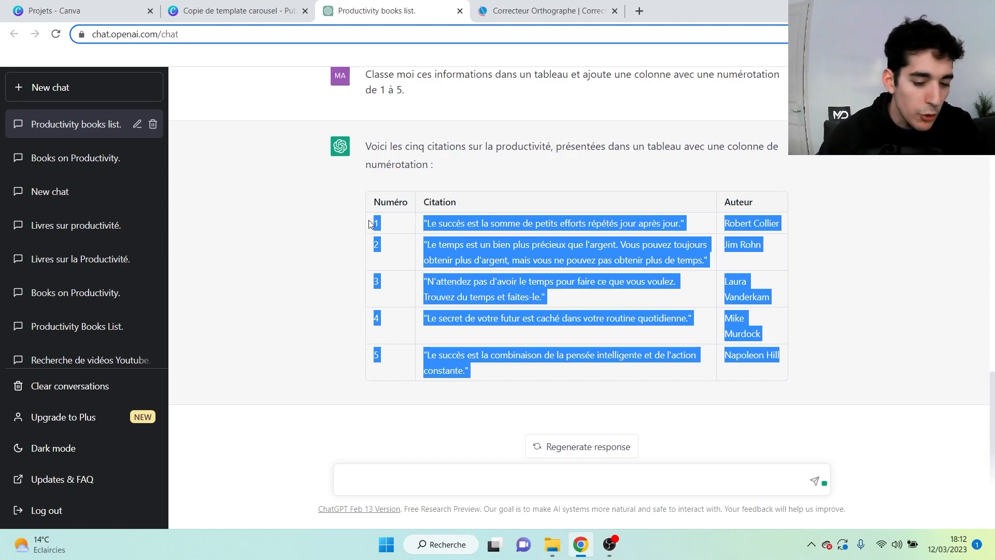
pyautogui.click(536, 7)
pyautogui.click(238, 10)
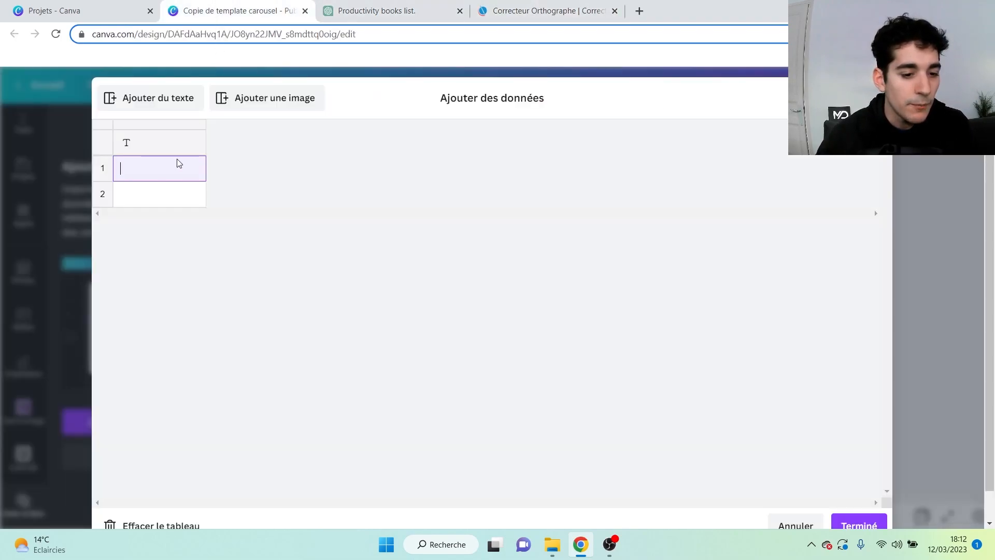
pyautogui.hotkey('ctrl', 'v')
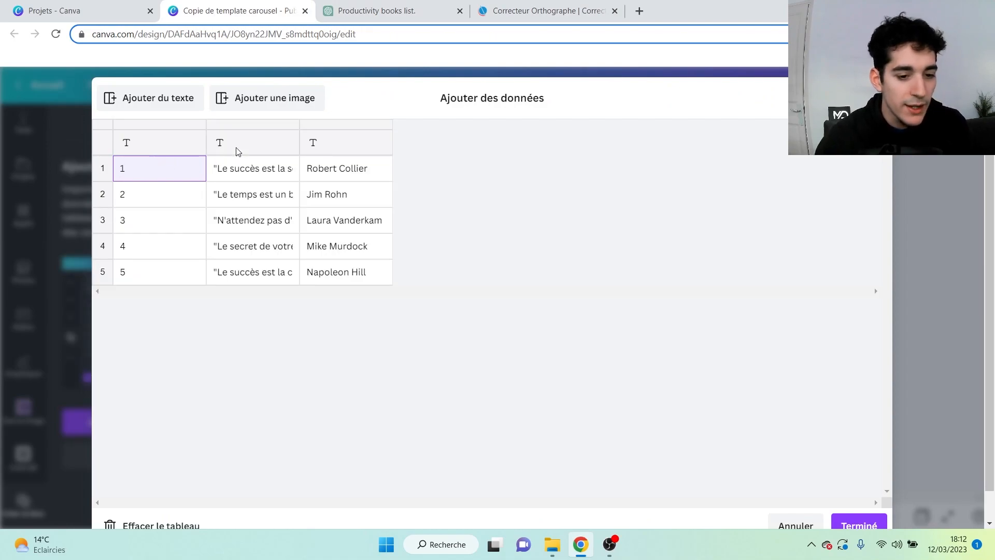
# - Name the three data columns num, citation and auteur, and finish the data table
pyautogui.click(155, 149)
pyautogui.write('num')
pyautogui.click(261, 144)
pyautogui.write('citation')
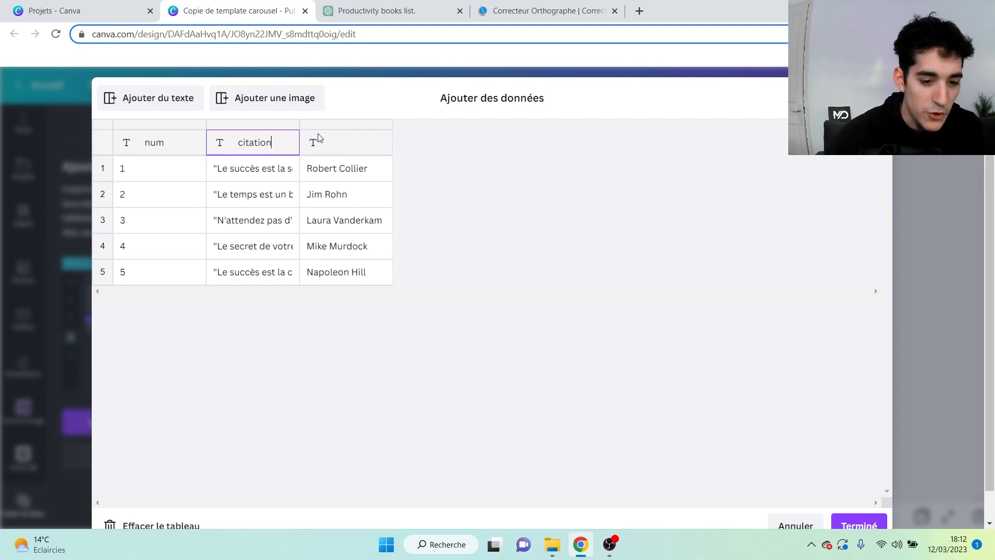
pyautogui.click(358, 145)
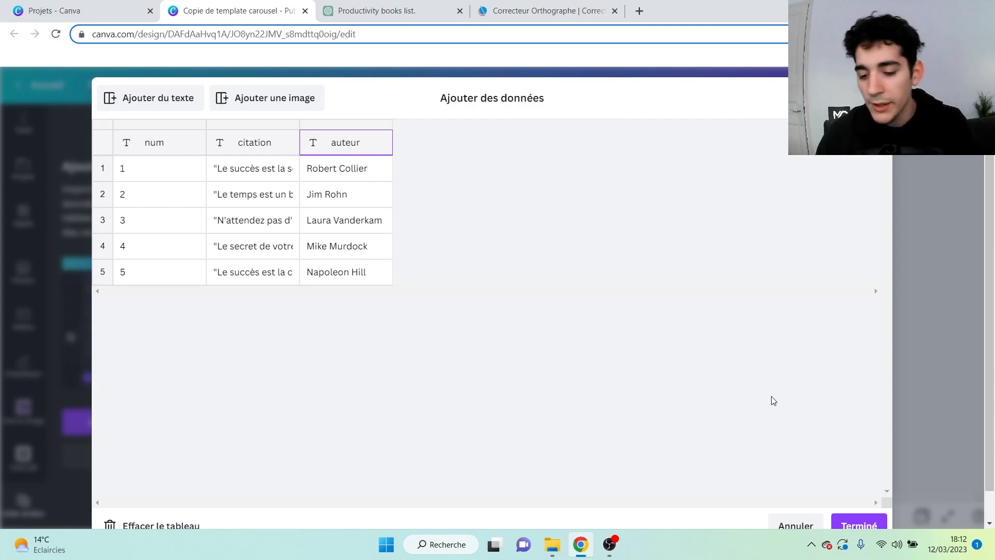
pyautogui.click(860, 525)
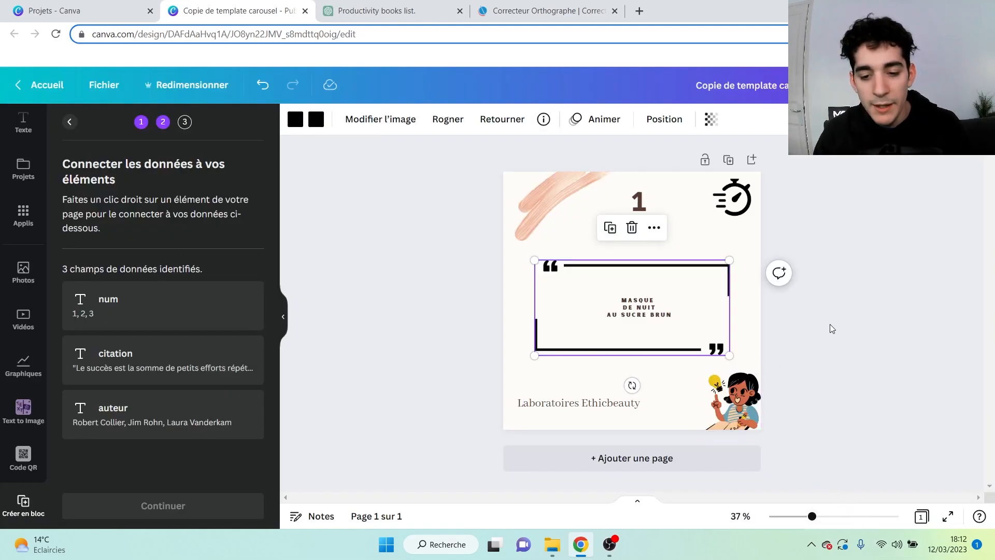
# - Connect the text inside the quotation frame to the citation field and the page's large number to the num field
pyautogui.click(630, 316)
pyautogui.click(661, 265)
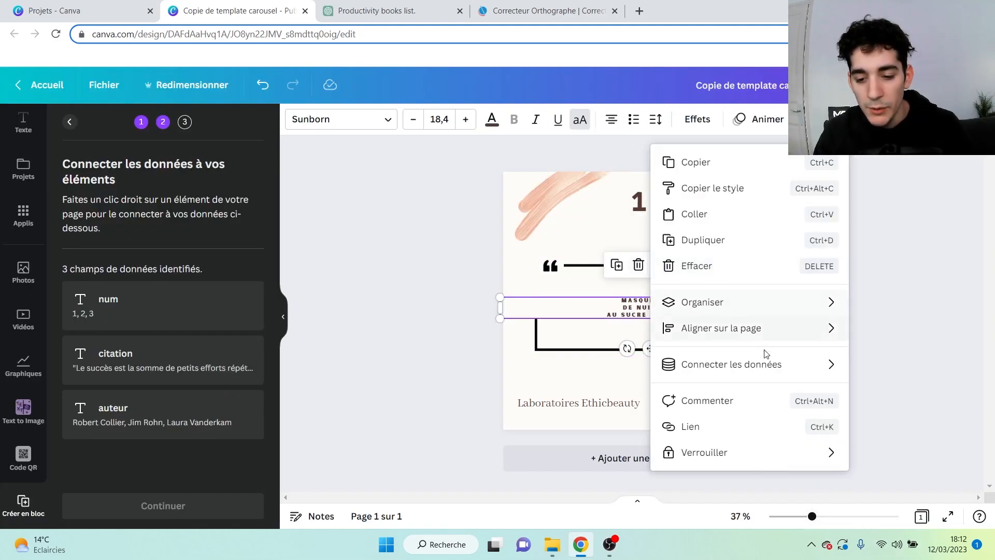
pyautogui.moveTo(773, 369)
pyautogui.click(896, 395)
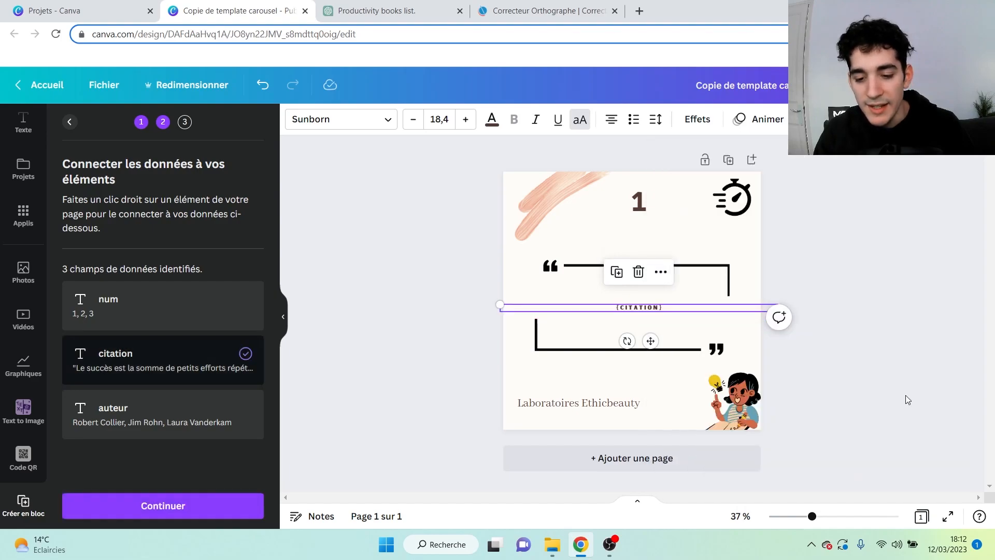
pyautogui.click(645, 213)
pyautogui.click(664, 154)
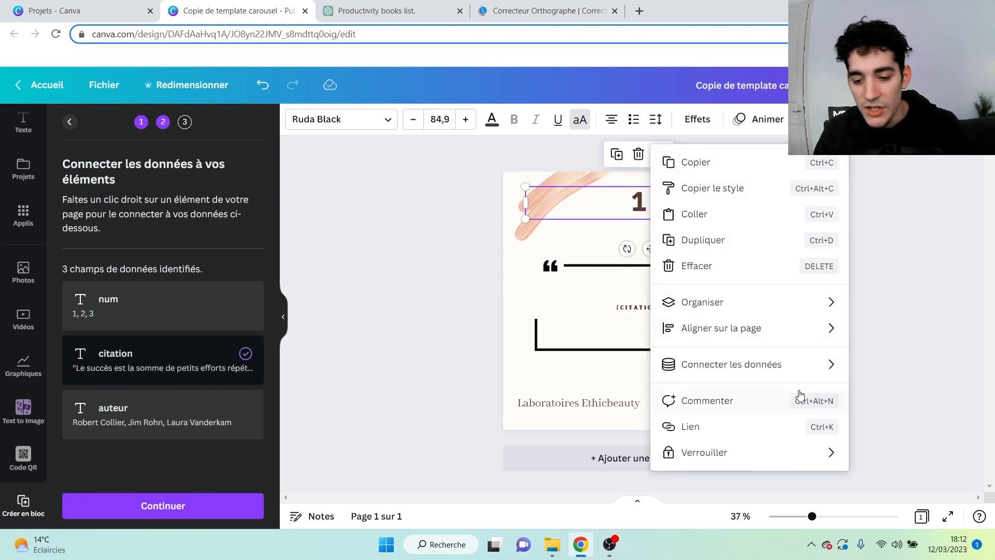
pyautogui.moveTo(795, 369)
pyautogui.click(888, 366)
# - Connect the "Laboratoires Ethicbeauty" text to the auteur field and generate the pages
pyautogui.click(635, 402)
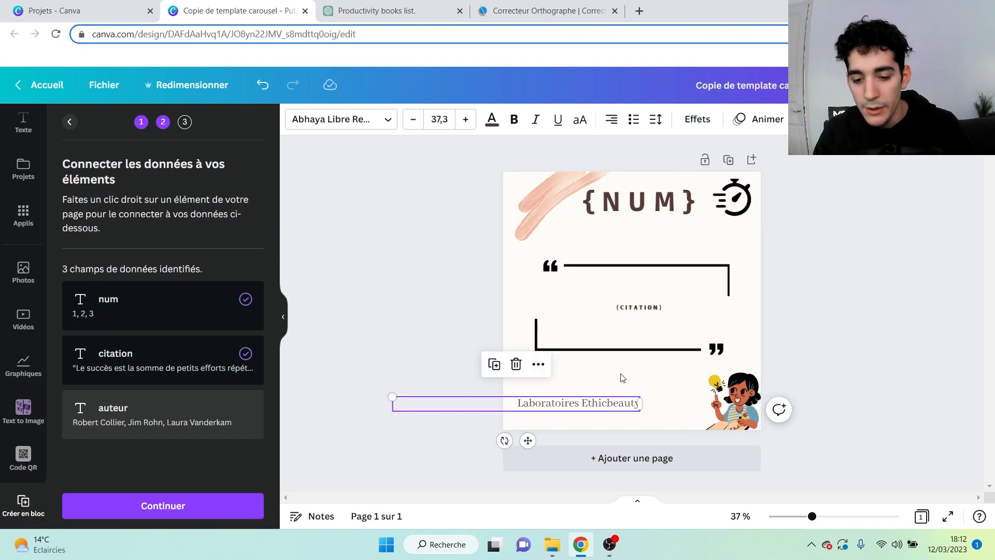
pyautogui.click(540, 365)
pyautogui.moveTo(656, 343)
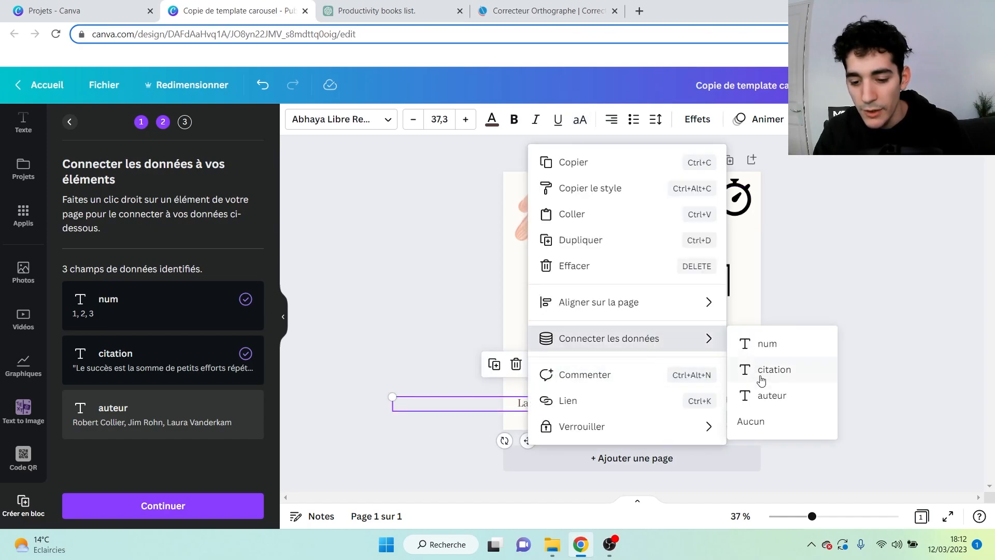
pyautogui.click(764, 397)
pyautogui.click(144, 506)
pyautogui.click(191, 505)
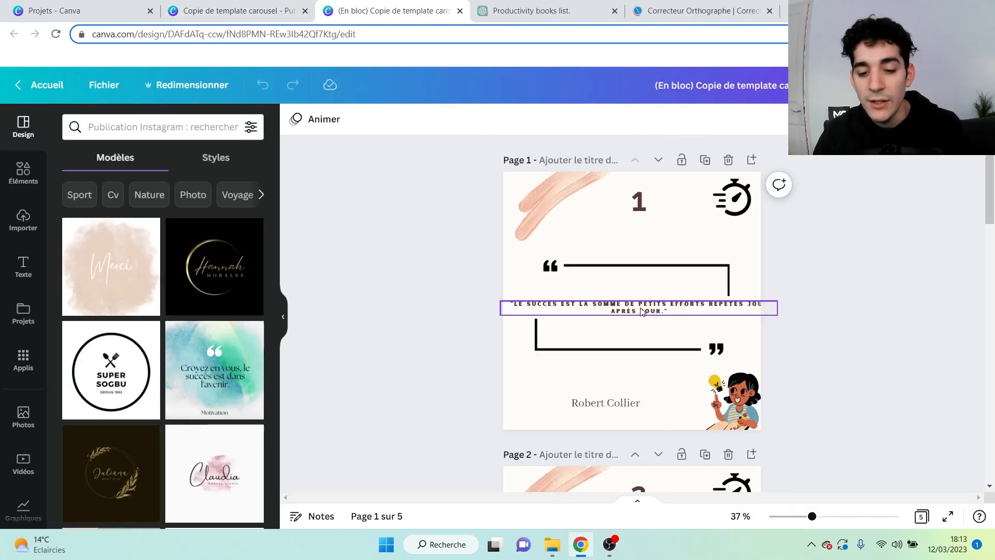
# - Break page 1's quote evenly over two lines, enlarge its text to size 21 and centre it inside the quotation frame
pyautogui.click(669, 306)
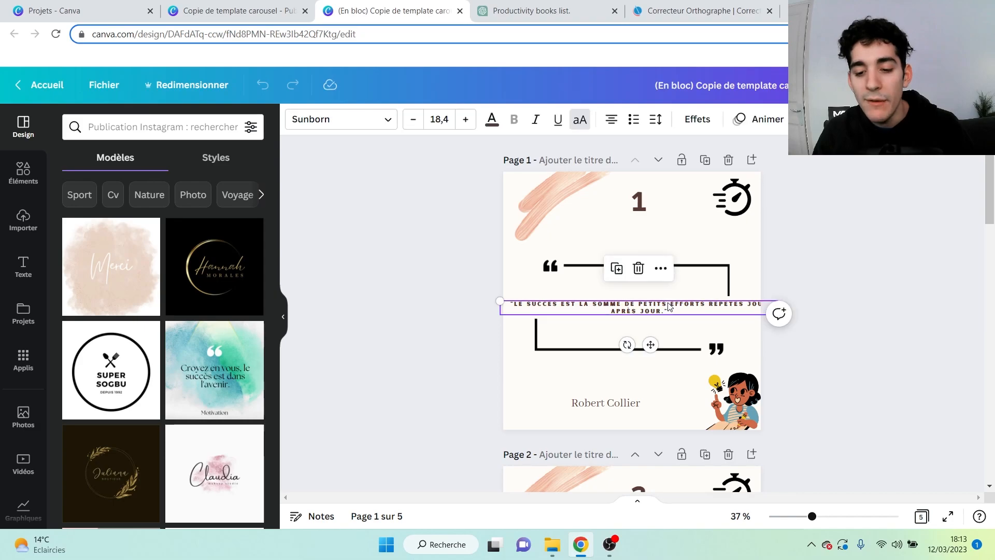
pyautogui.press('Return')
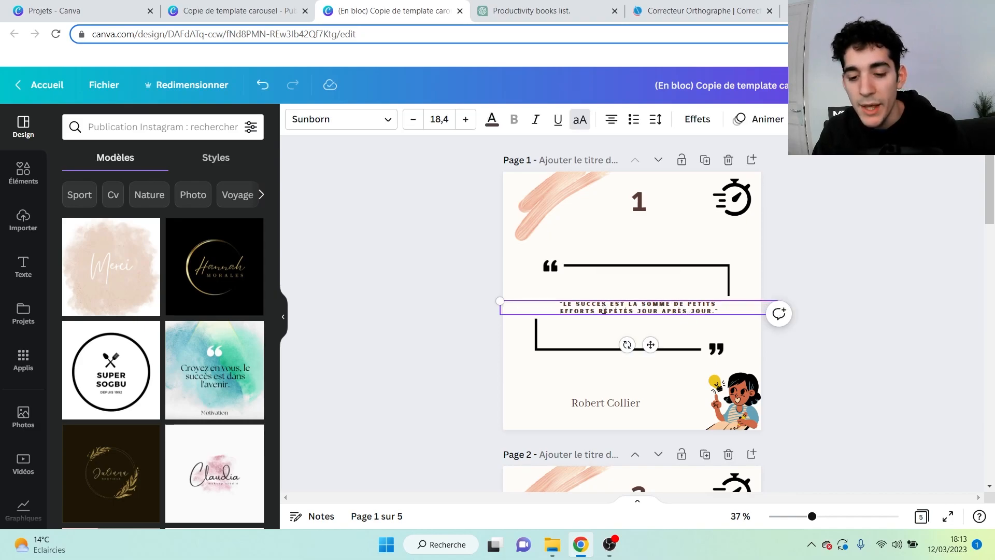
pyautogui.moveTo(492, 304); pyautogui.dragTo(459, 301)
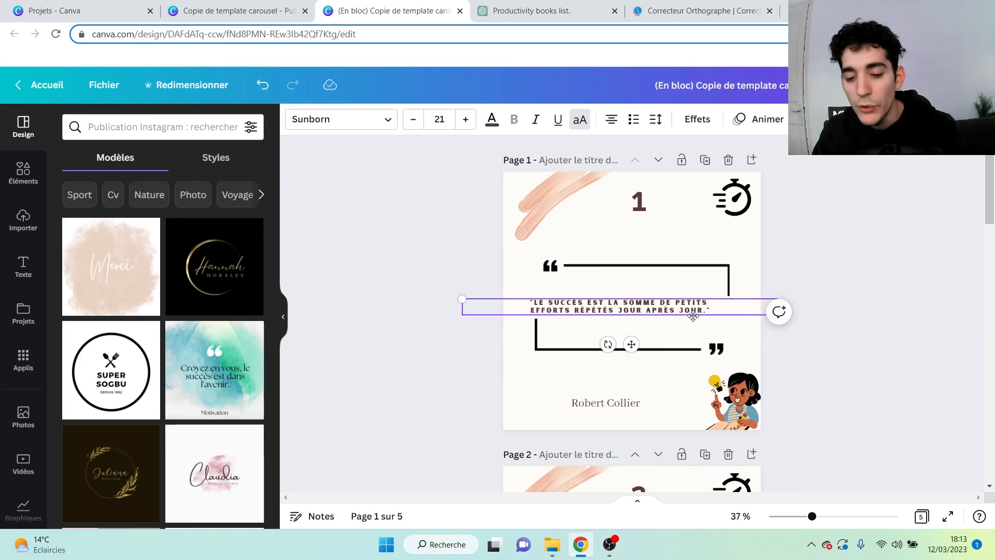
pyautogui.doubleClick(628, 296)
pyautogui.click(847, 311)
pyautogui.moveTo(639, 305); pyautogui.dragTo(652, 305)
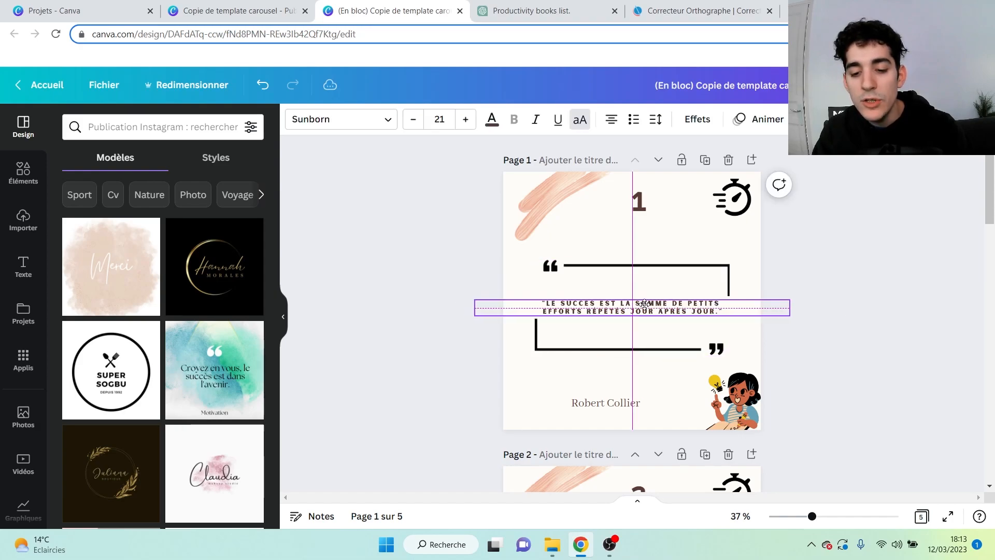
pyautogui.click(948, 301)
pyautogui.scroll(-11, 700, 326)
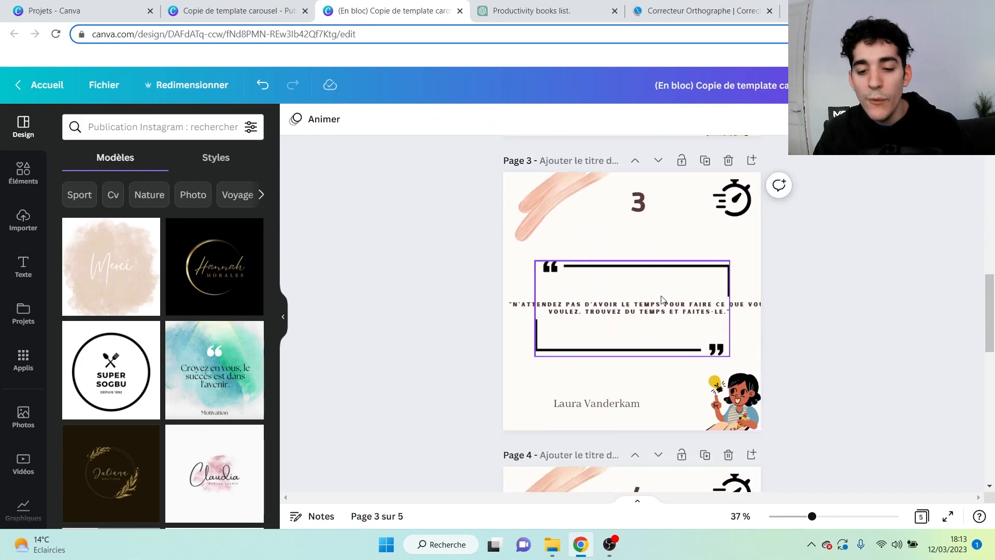
pyautogui.scroll(-10, 664, 301)
pyautogui.scroll(-2, 703, 274)
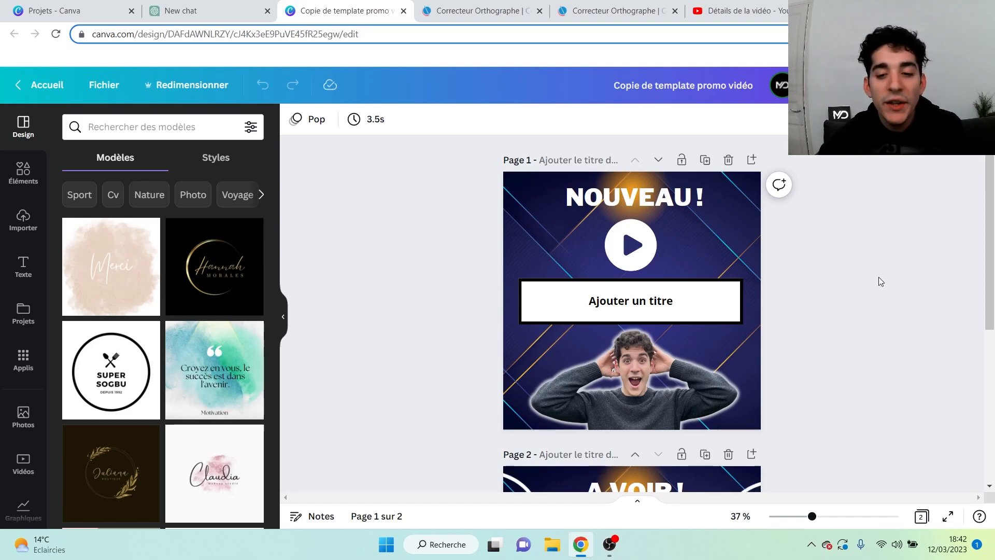
# - Examine both pages of the promo video template and play its preview
pyautogui.scroll(-2, 884, 276)
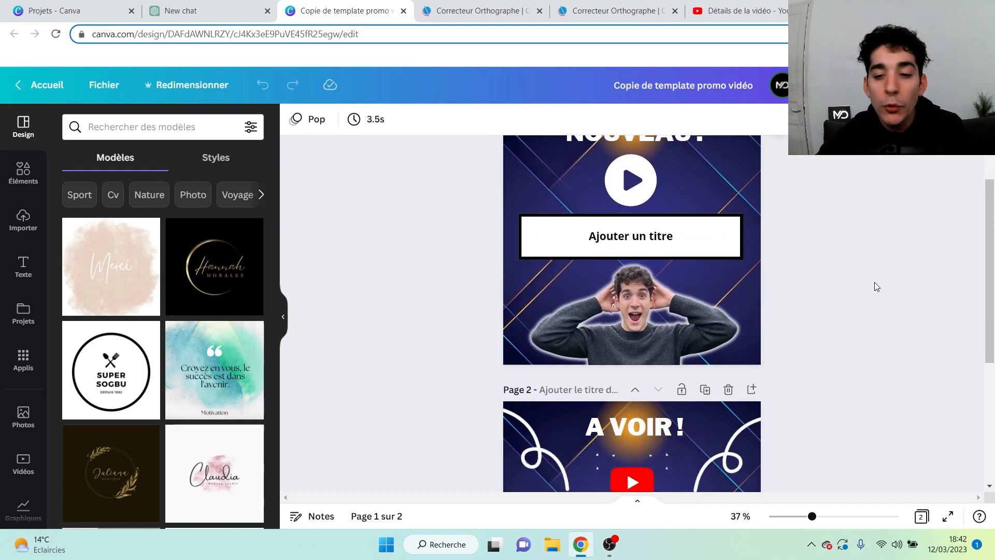
pyautogui.scroll(2, 855, 283)
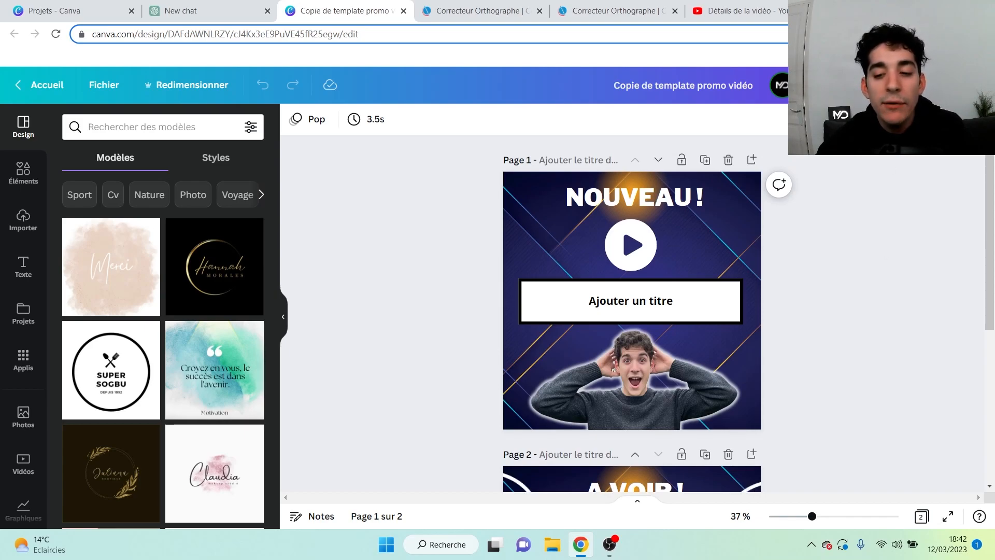
pyautogui.click(874, 85)
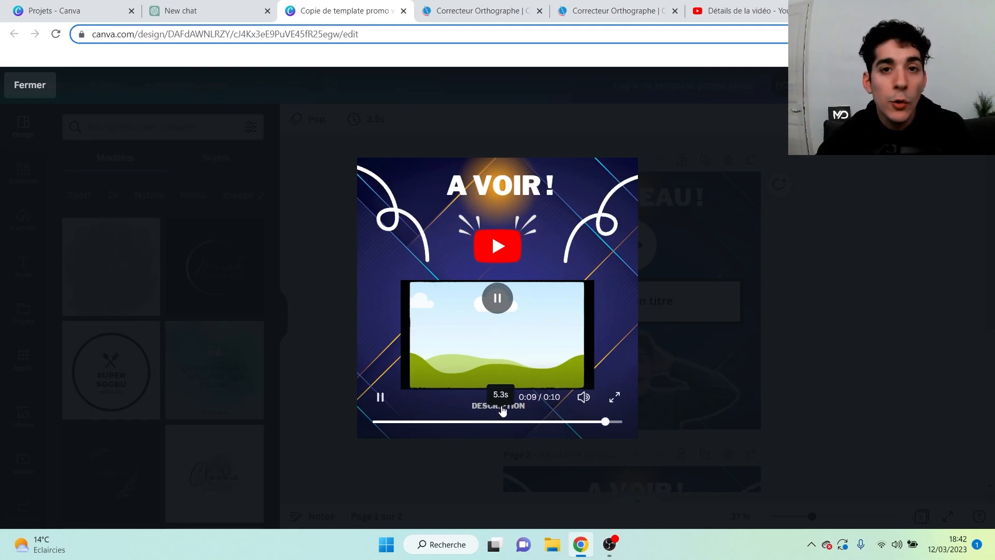
pyautogui.click(859, 289)
pyautogui.scroll(-5, 876, 293)
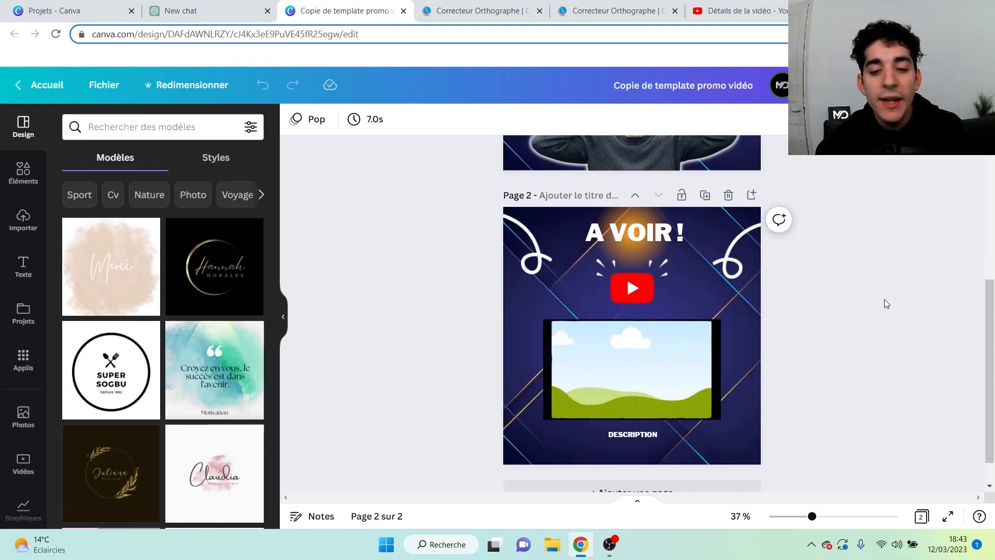
pyautogui.scroll(3, 881, 300)
# - Read through the Scribens prompt requesting a table of titles, links and summaries of at most 140 characters for three YouTube videos
pyautogui.click(472, 11)
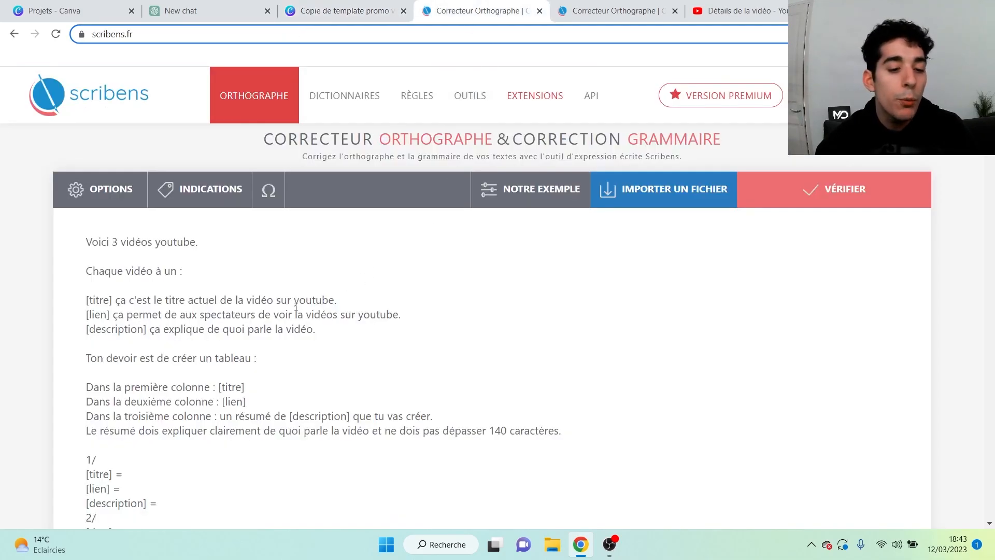
pyautogui.scroll(-3, 299, 308)
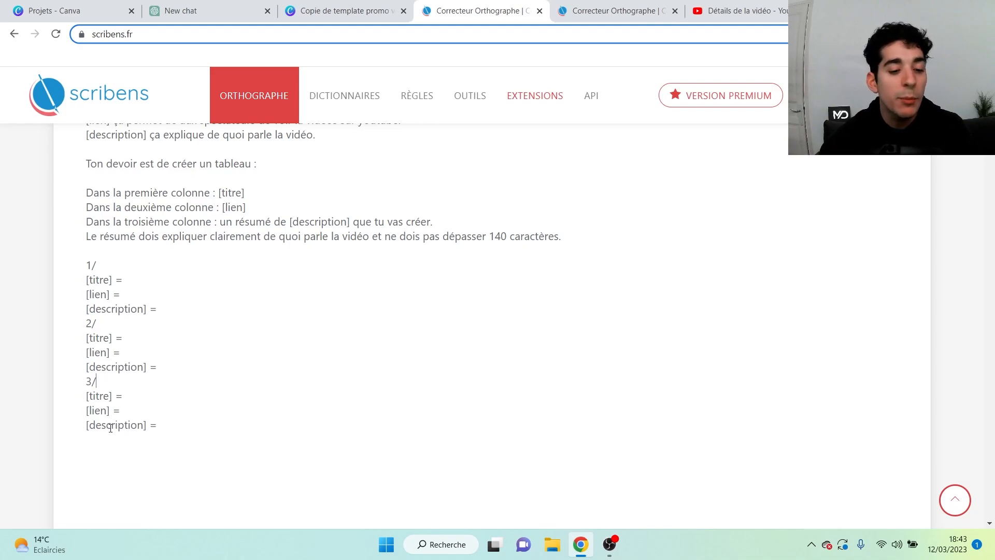
pyautogui.scroll(3, 182, 423)
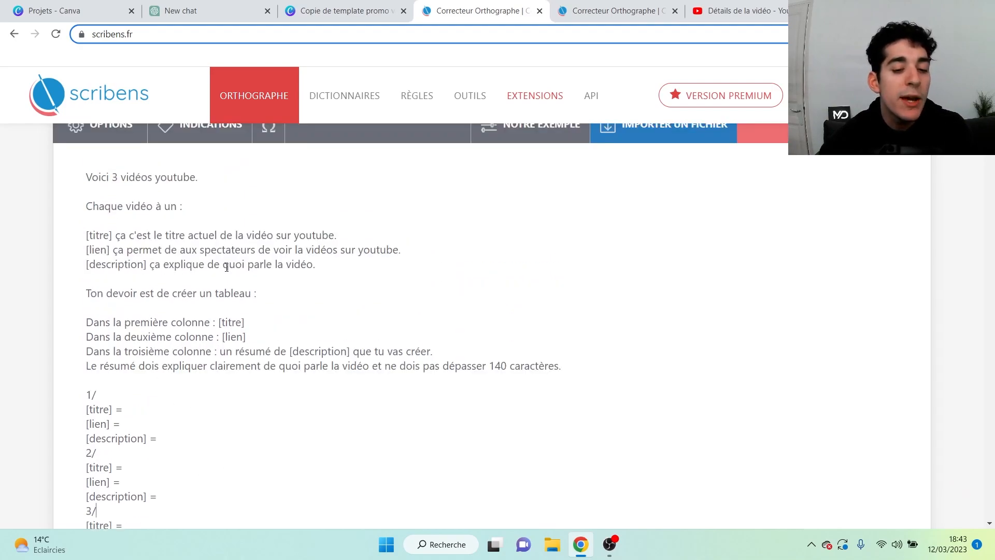
pyautogui.scroll(-3, 242, 382)
pyautogui.scroll(3, 277, 379)
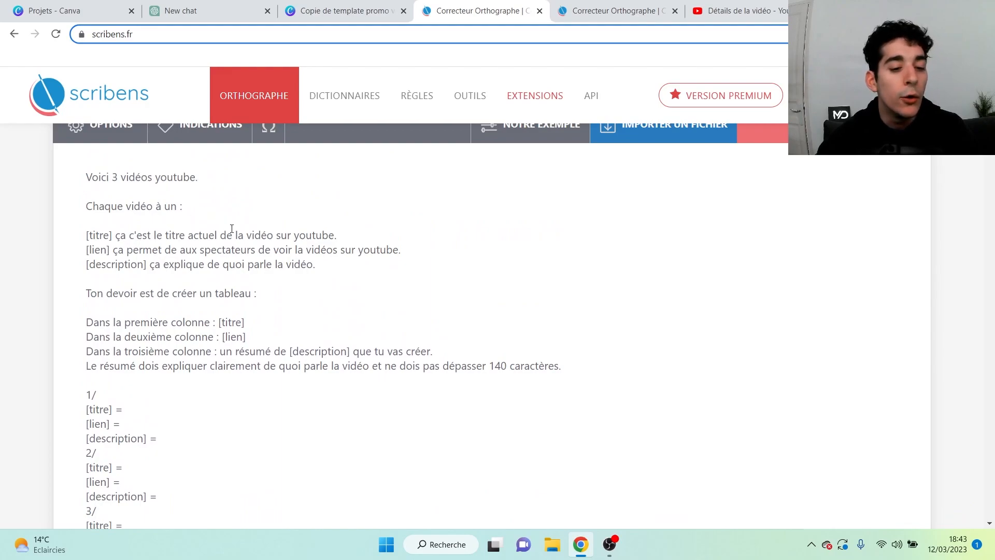
pyautogui.scroll(-2, 351, 292)
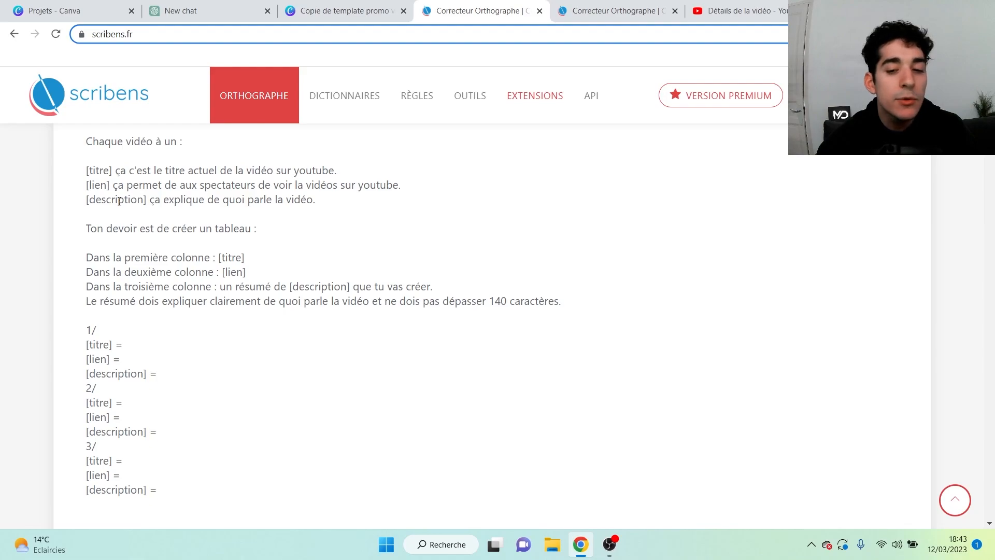
pyautogui.scroll(3, 330, 268)
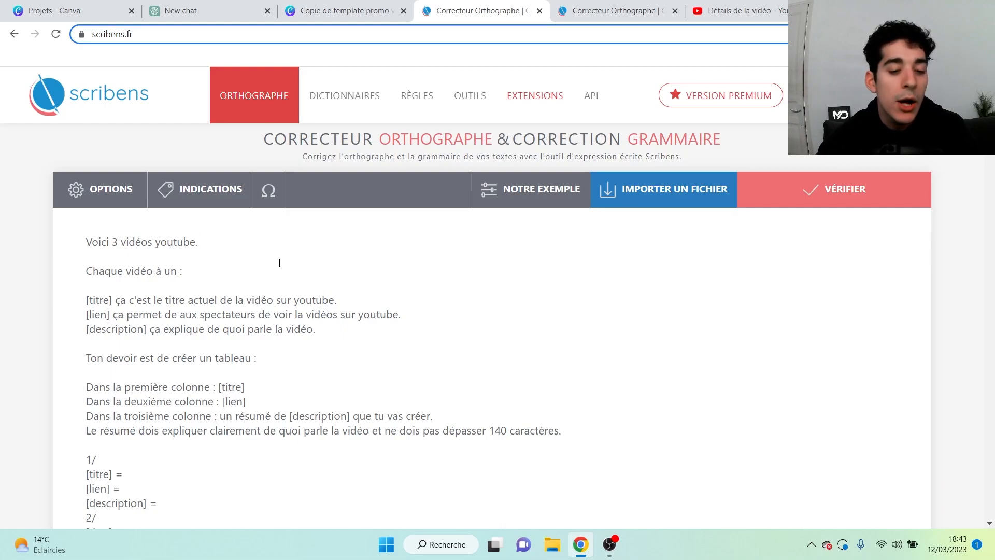
pyautogui.scroll(-1, 121, 200)
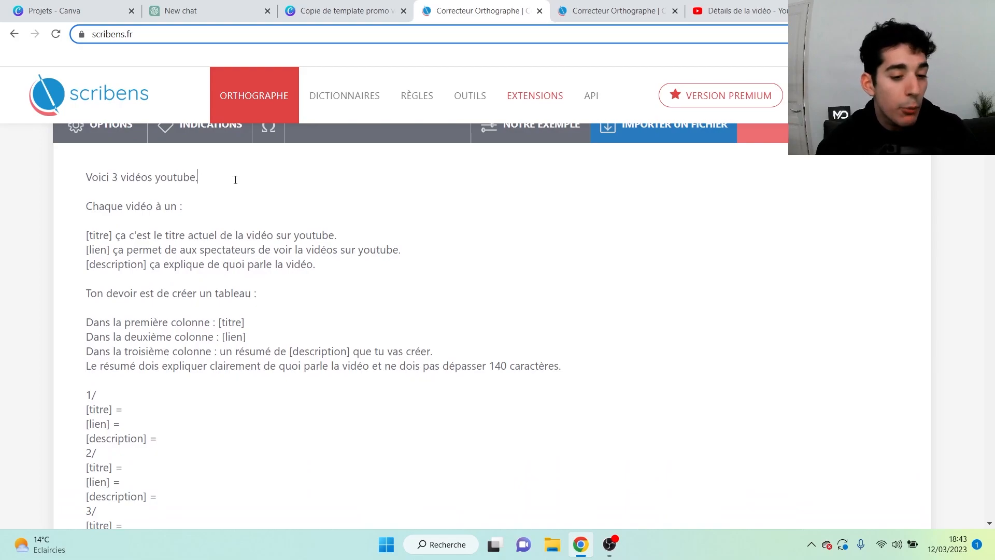
pyautogui.scroll(-2, 308, 232)
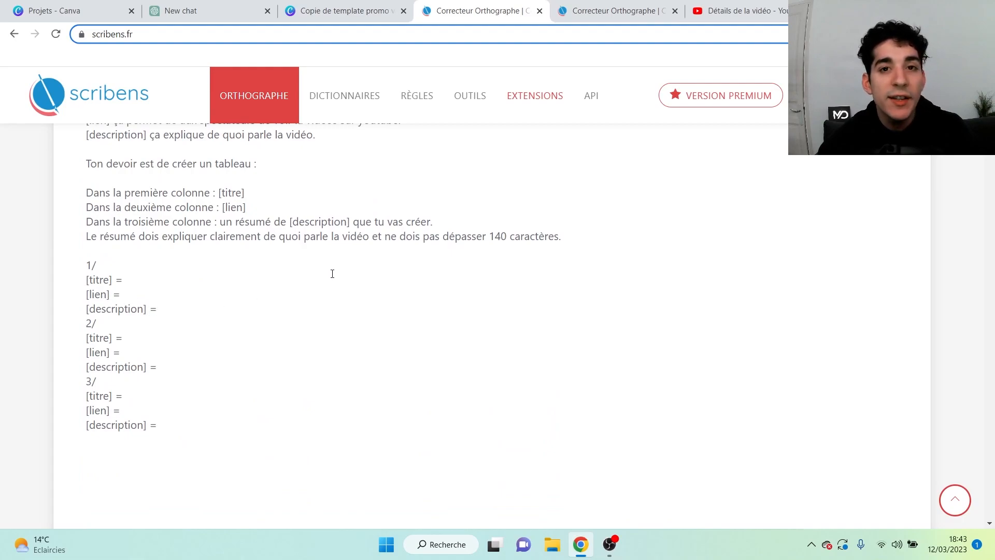
pyautogui.moveTo(142, 236); pyautogui.dragTo(568, 240)
pyautogui.click(570, 242)
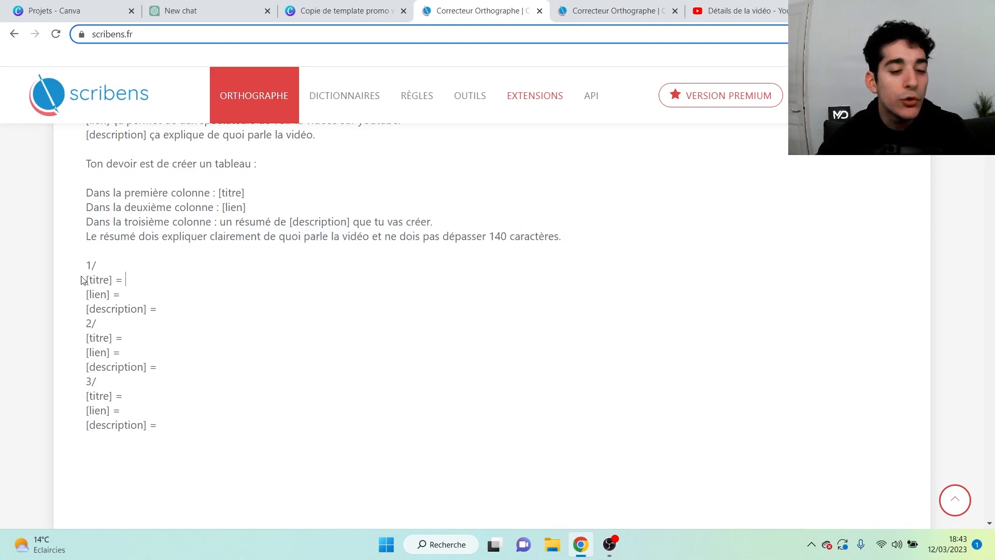
# - Copy the GPT 4 video's title from YouTube Studio into the [titre] line of video 1 in the Scribens prompt
pyautogui.click(730, 11)
pyautogui.click(323, 209)
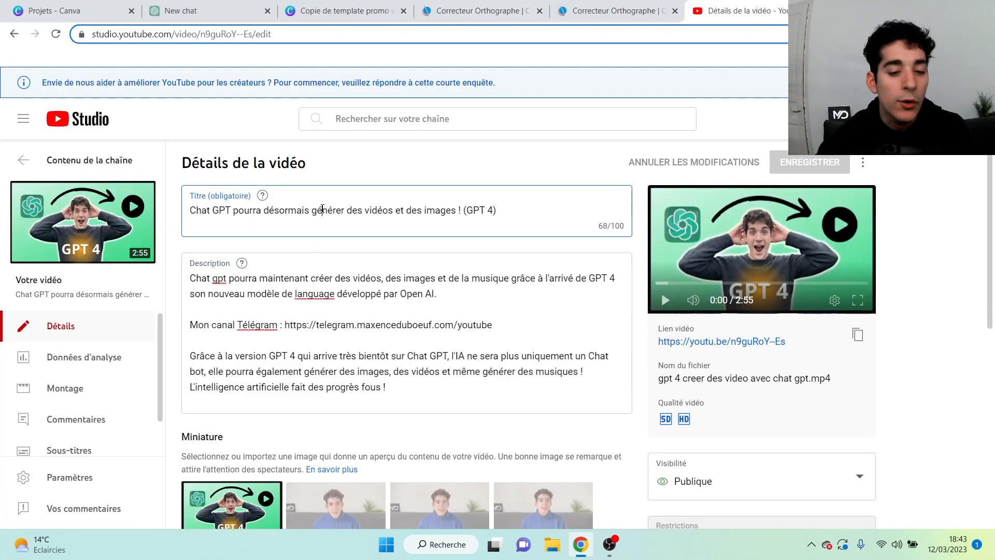
pyautogui.hotkey('ctrl', 'a')
pyautogui.hotkey('ctrl', 'c')
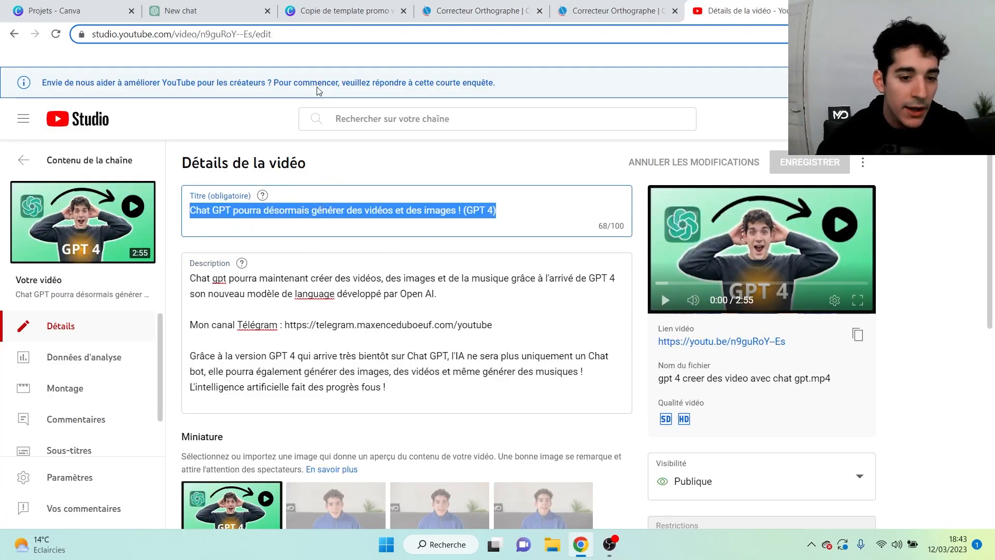
pyautogui.click(342, 10)
pyautogui.click(479, 10)
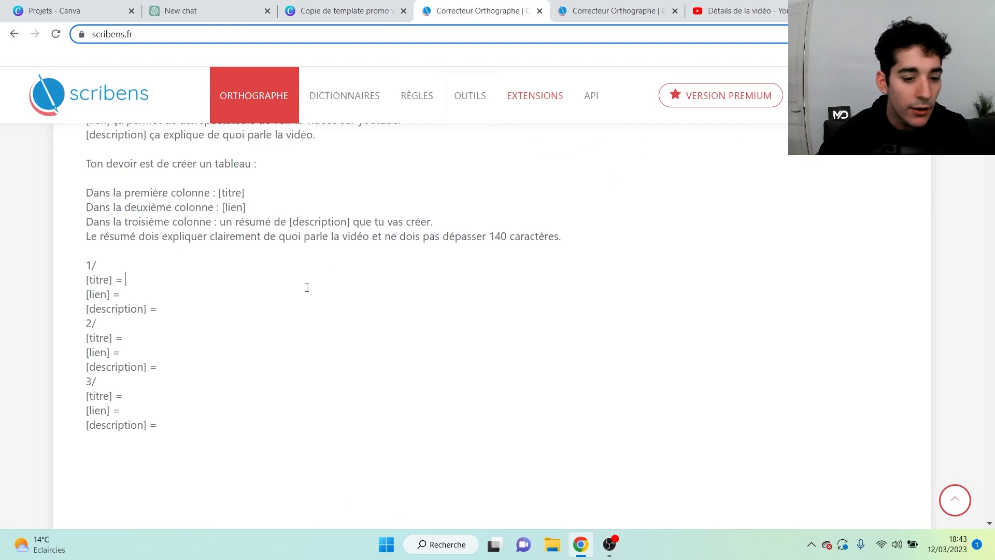
pyautogui.hotkey('ctrl', 'v')
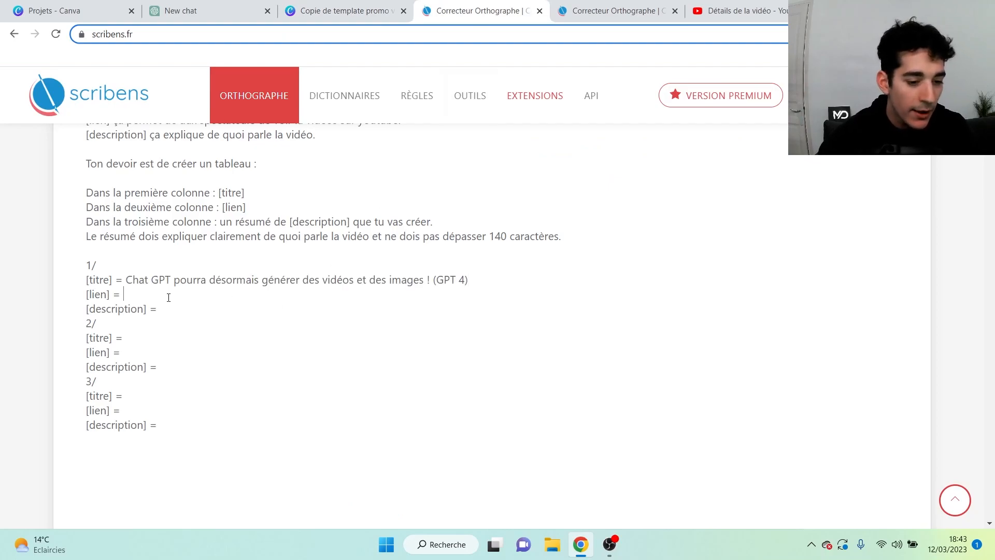
# - Copy the GPT 4 video's link from YouTube Studio into the [lien] line of video 1 in the Scribens prompt
pyautogui.click(741, 10)
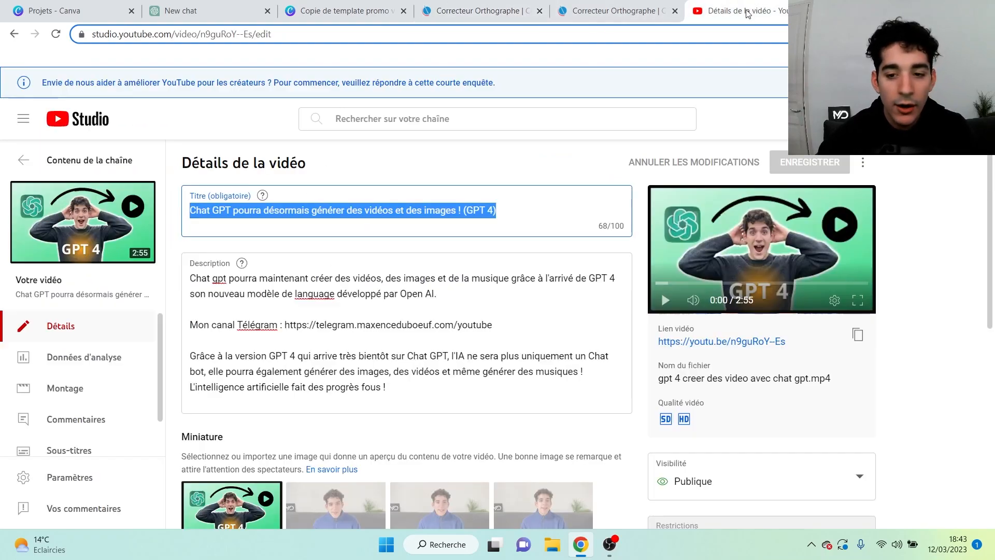
pyautogui.click(855, 343)
pyautogui.click(479, 10)
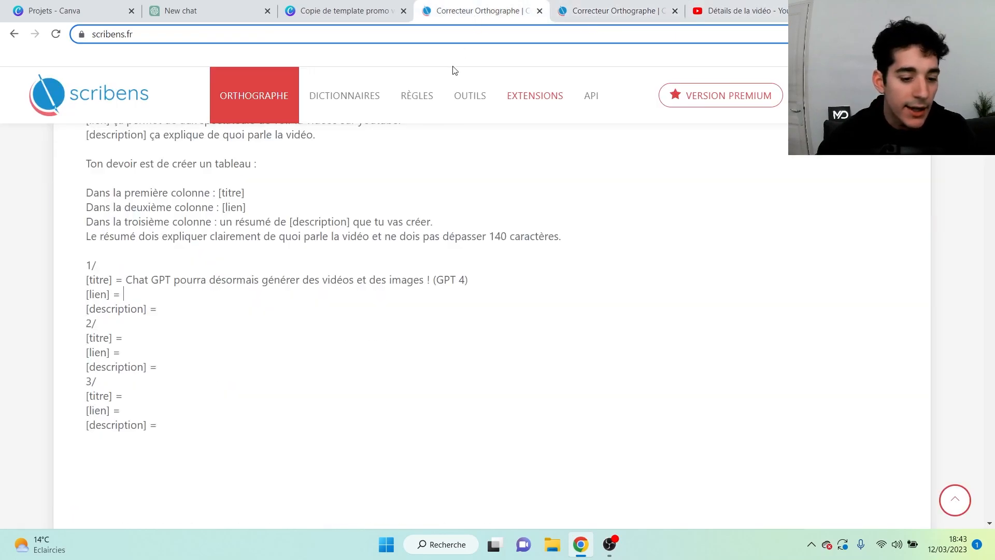
pyautogui.hotkey('ctrl', 'v')
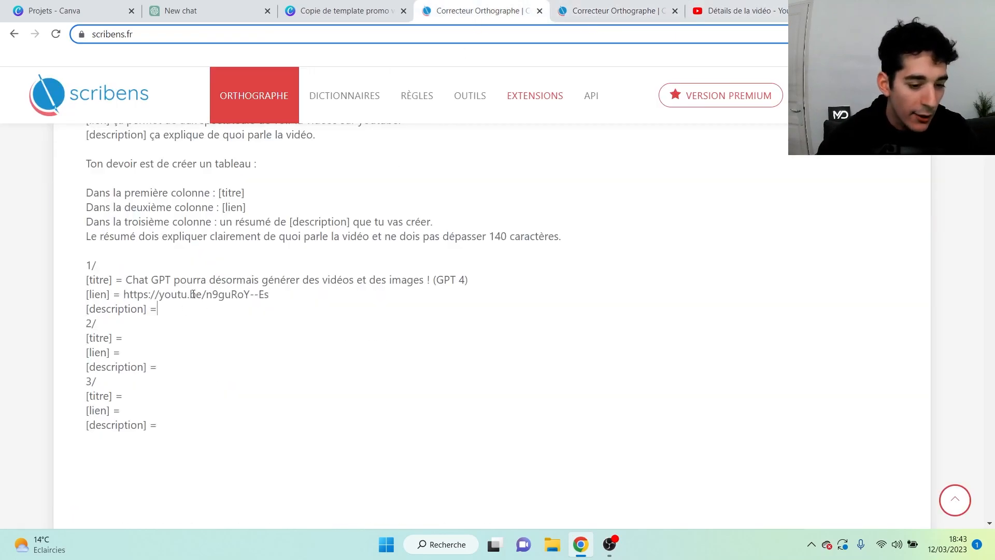
# - Copy the last paragraph of the video's YouTube Studio description into the [description] line of video 1 in the Scribens prompt
pyautogui.click(741, 10)
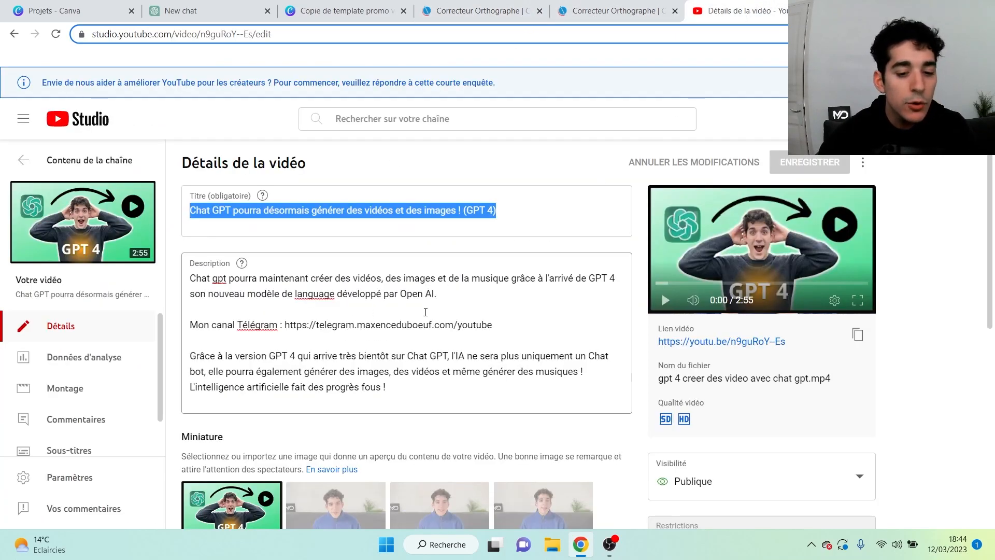
pyautogui.moveTo(393, 390); pyautogui.dragTo(192, 355)
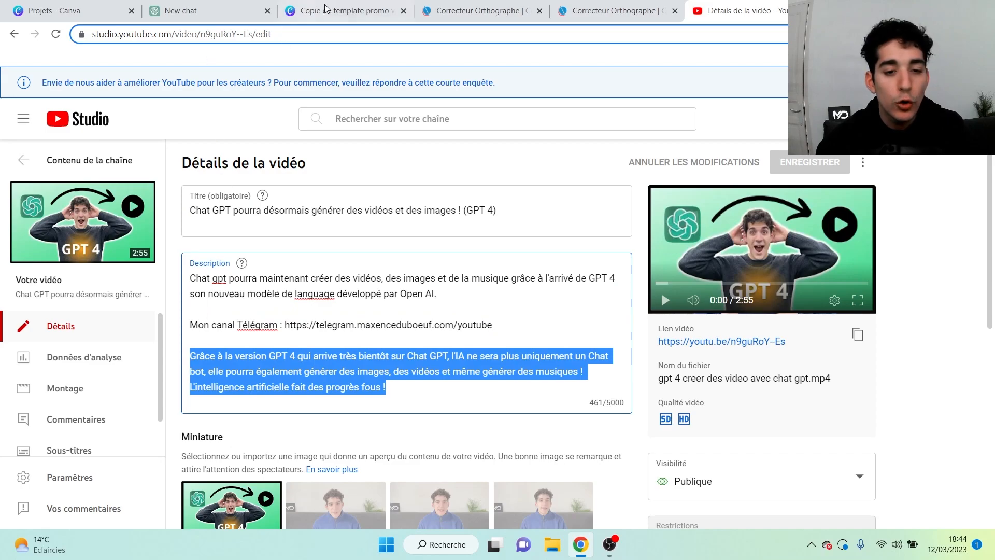
pyautogui.click(471, 8)
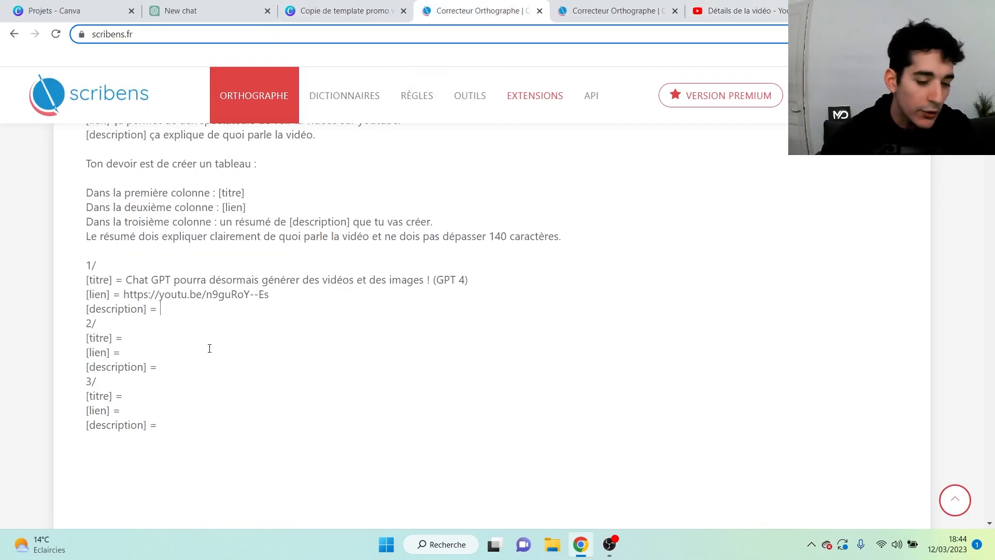
pyautogui.hotkey('ctrl', 'v')
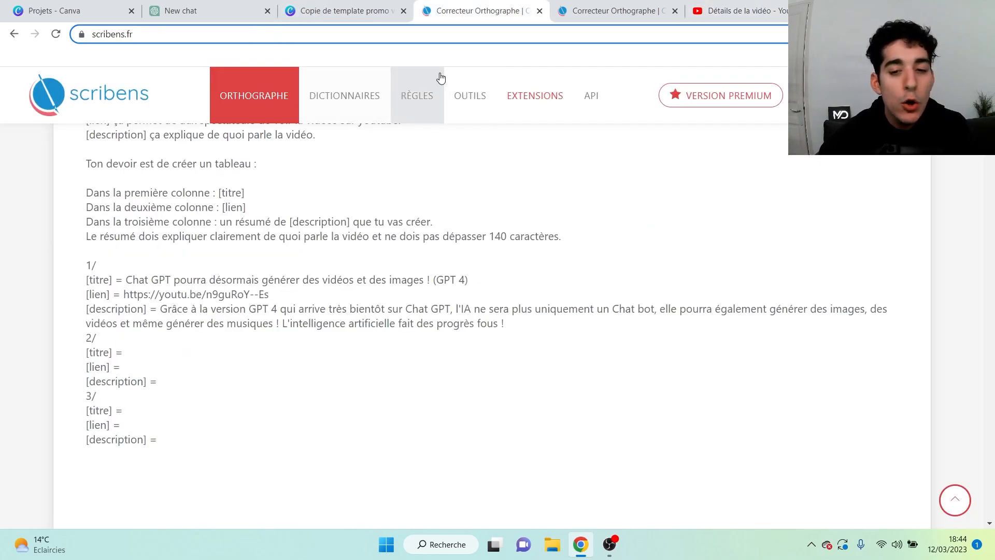
# - Copy the complete three-video prompt from the other Scribens page and submit it to ChatGPT in the new chat
pyautogui.click(589, 11)
pyautogui.scroll(-5, 212, 422)
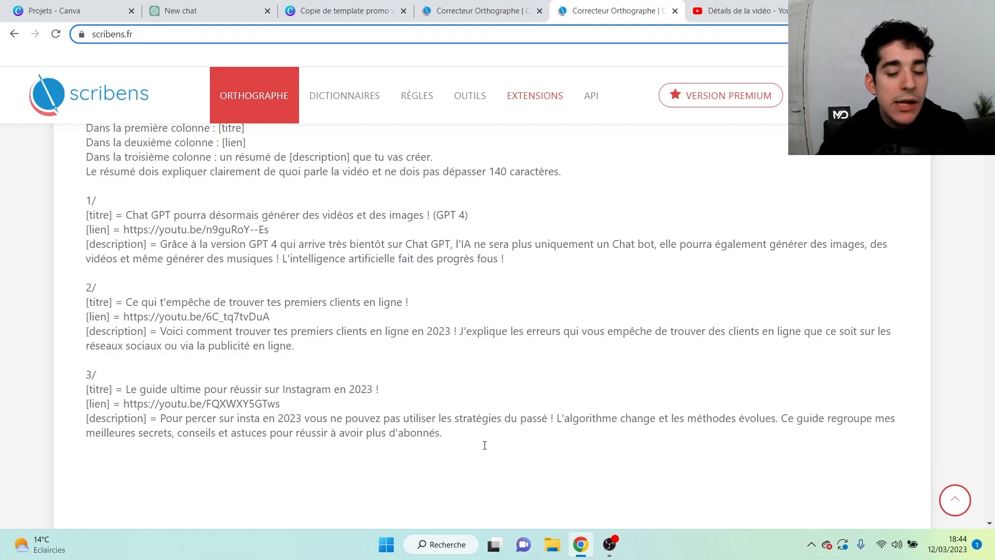
pyautogui.moveTo(466, 438); pyautogui.dragTo(79, 64)
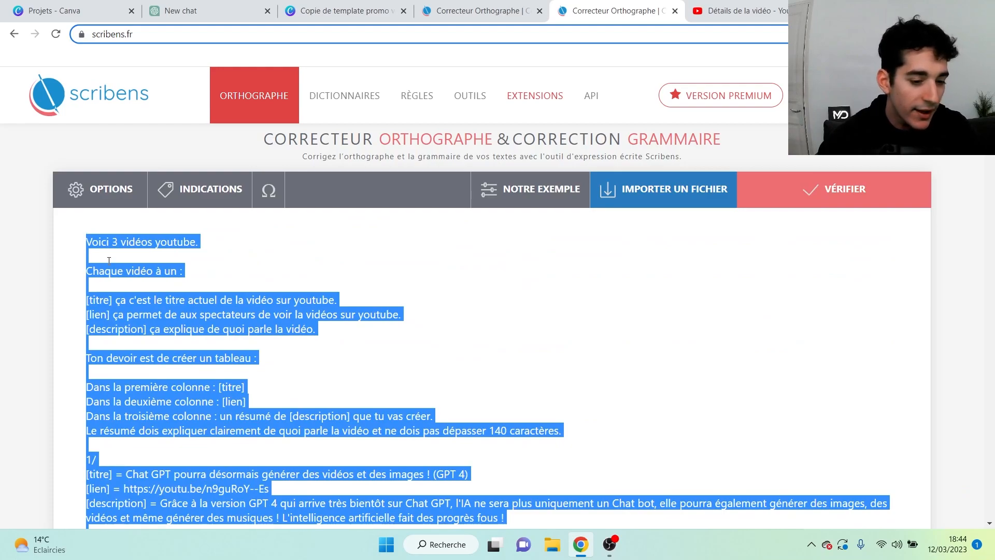
pyautogui.click(239, 275)
pyautogui.click(204, 12)
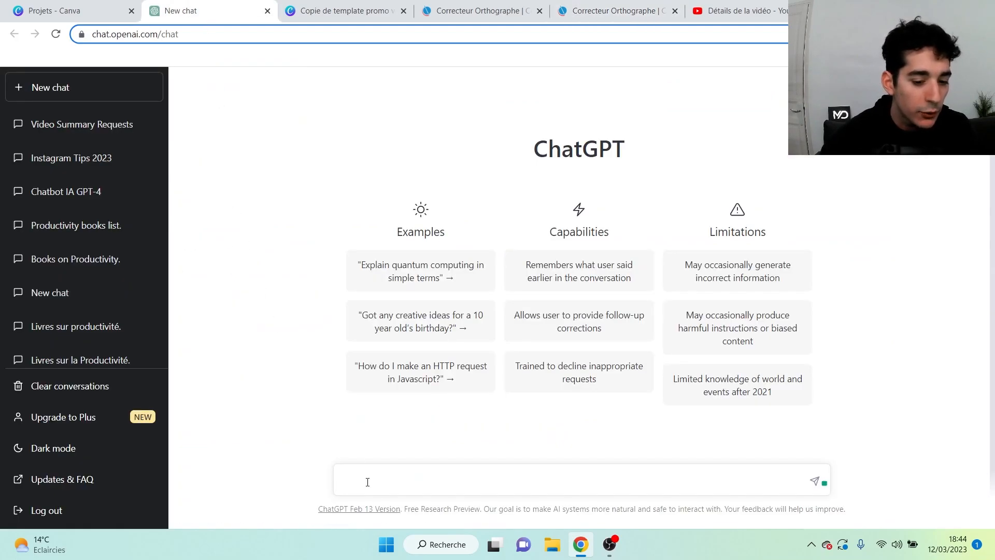
pyautogui.hotkey('ctrl', 'v')
pyautogui.press('Return')
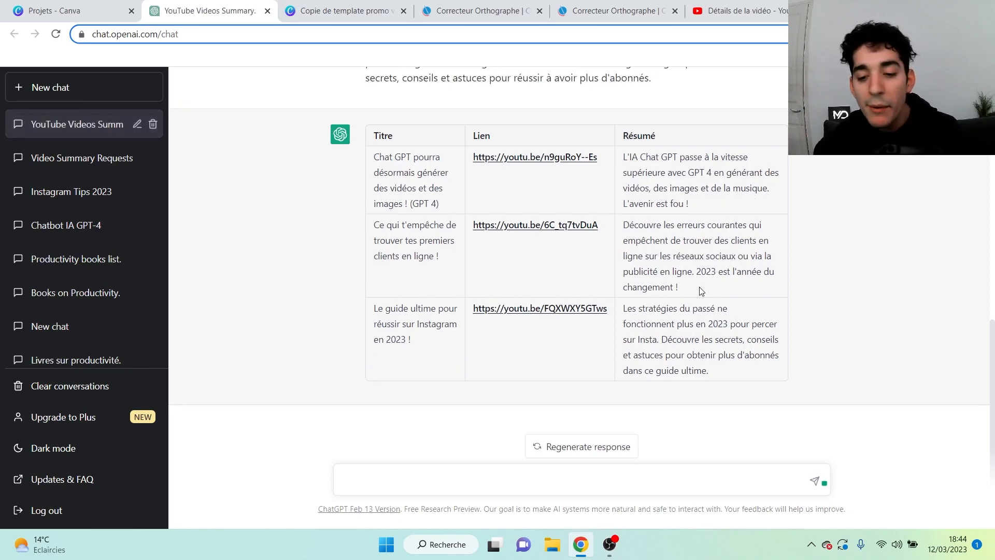
# - Start manual bulk-create data entry in Canva's promo video template, replacing the sample table with three empty text columns
pyautogui.click(67, 11)
pyautogui.click(336, 11)
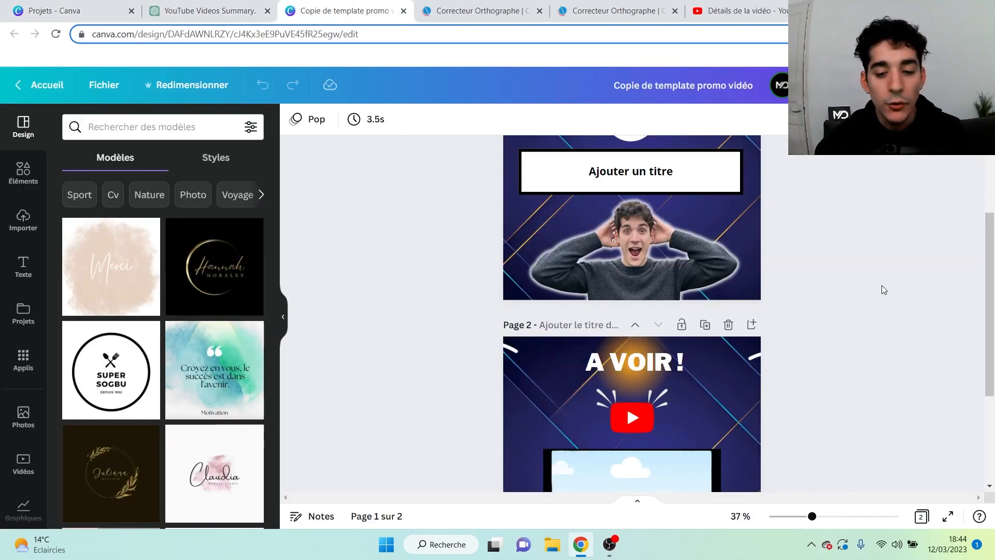
pyautogui.scroll(-3, 31, 445)
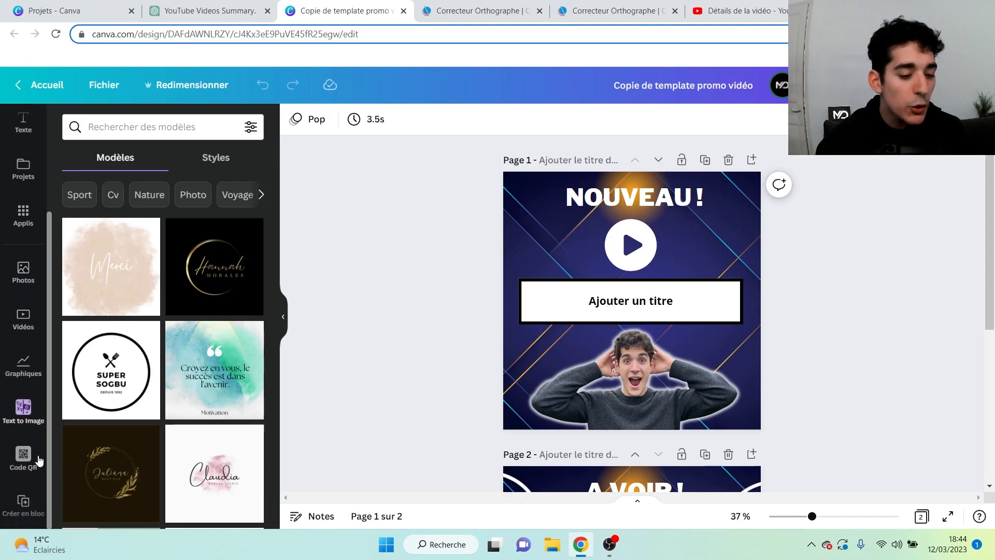
pyautogui.click(34, 510)
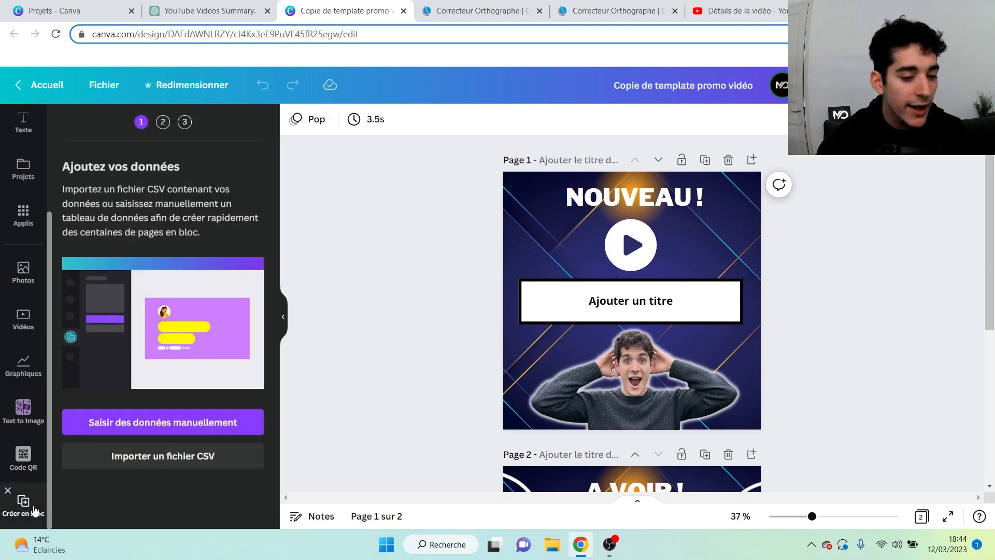
pyautogui.click(169, 425)
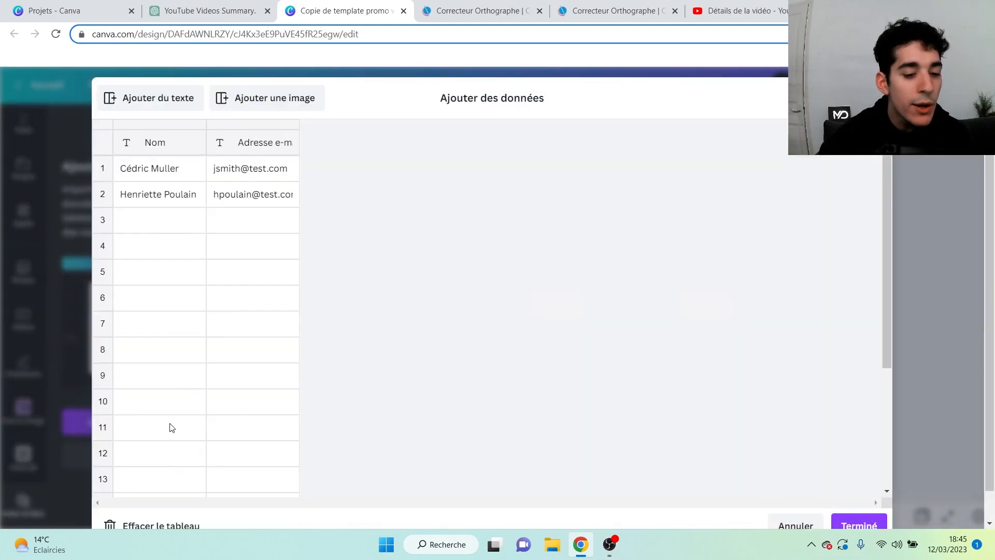
pyautogui.click(152, 526)
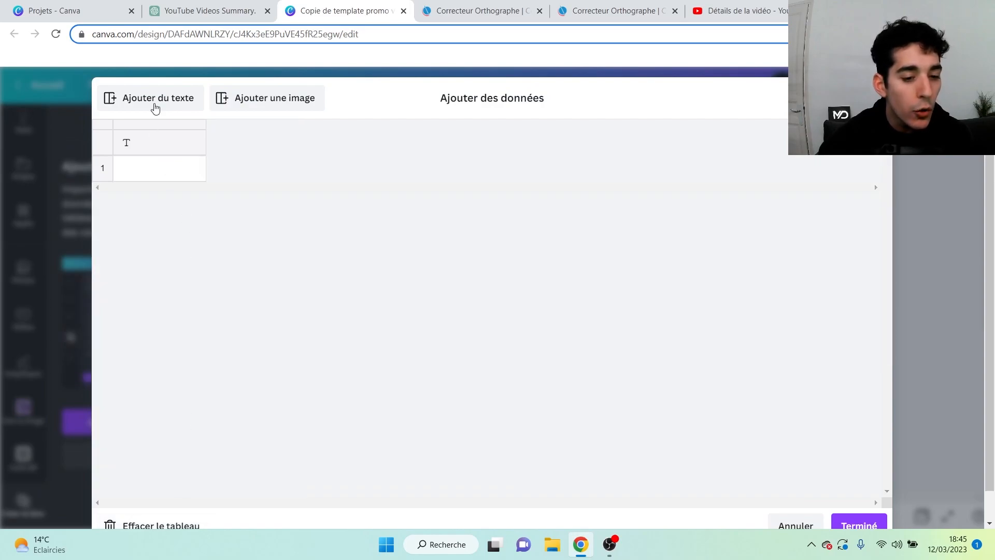
pyautogui.click(157, 101)
pyautogui.click(157, 101)
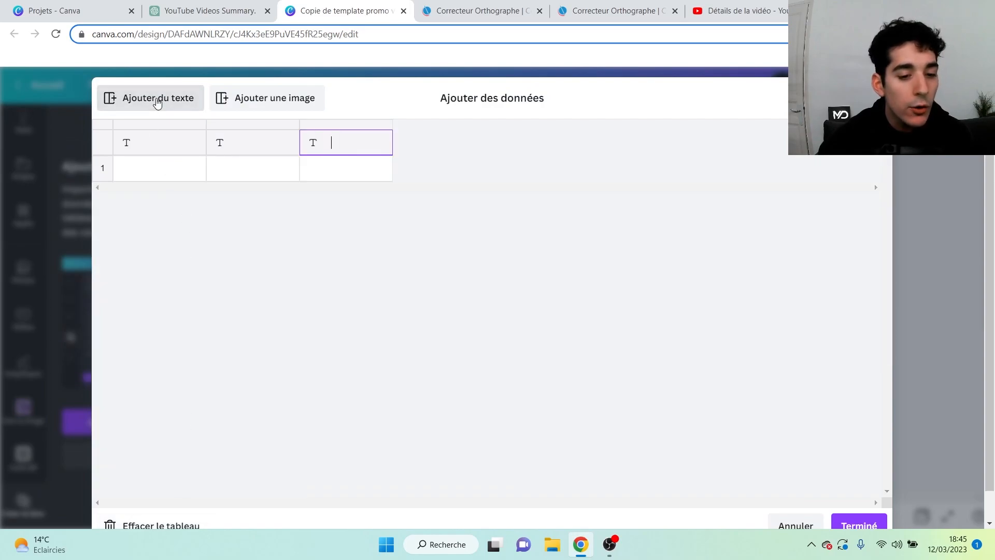
# - Copy the three video rows without headers from ChatGPT's table into the Canva data table, starting at the first cell
pyautogui.click(166, 177)
pyautogui.click(210, 10)
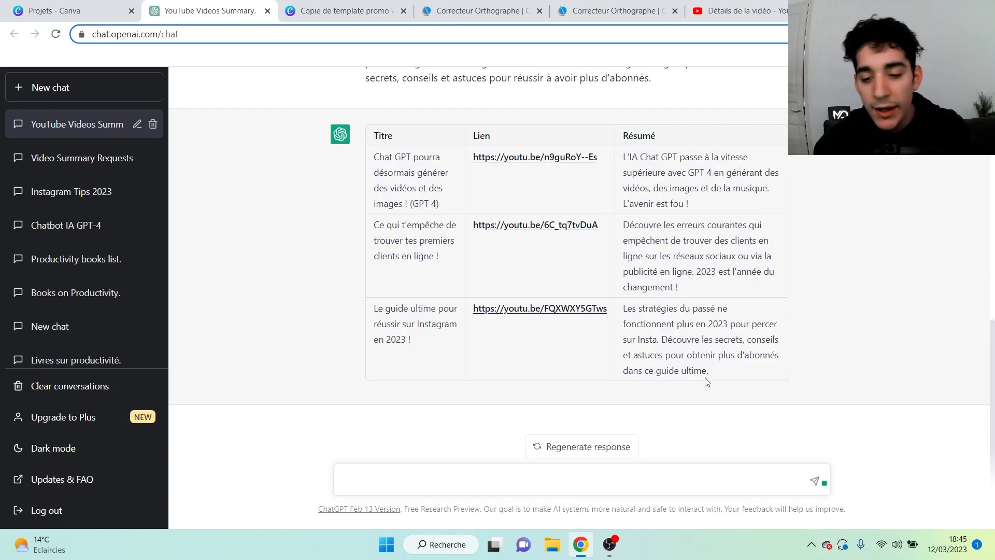
pyautogui.moveTo(709, 371); pyautogui.dragTo(369, 165)
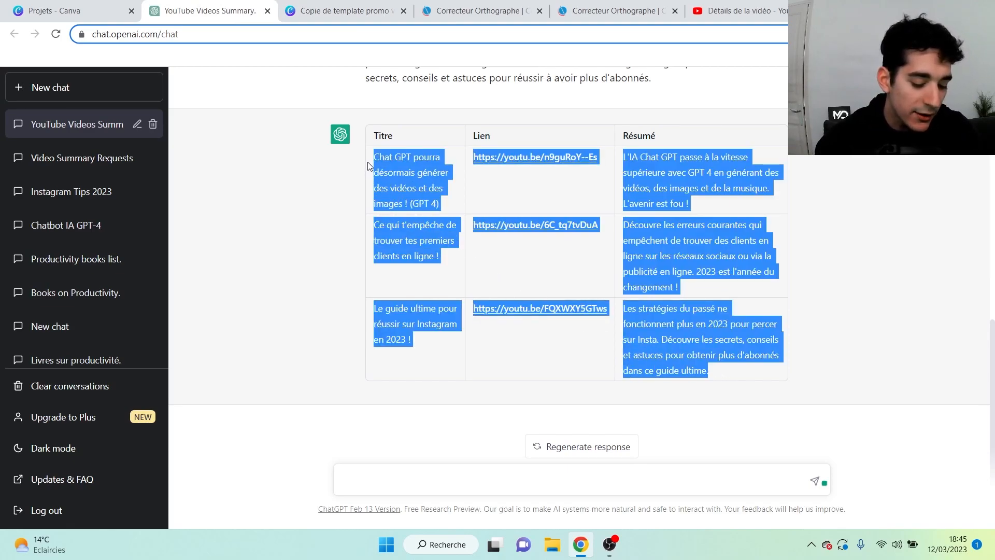
pyautogui.click(67, 11)
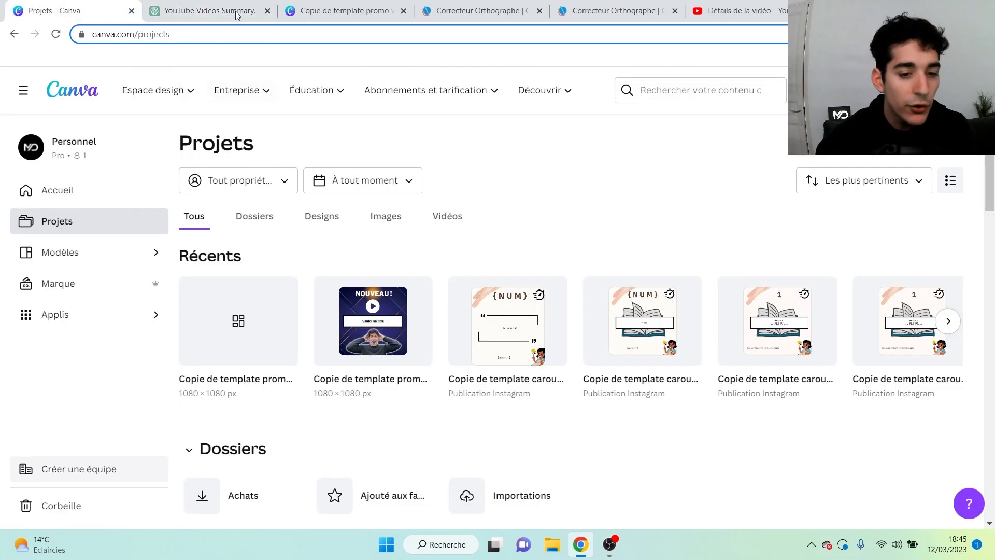
pyautogui.click(344, 10)
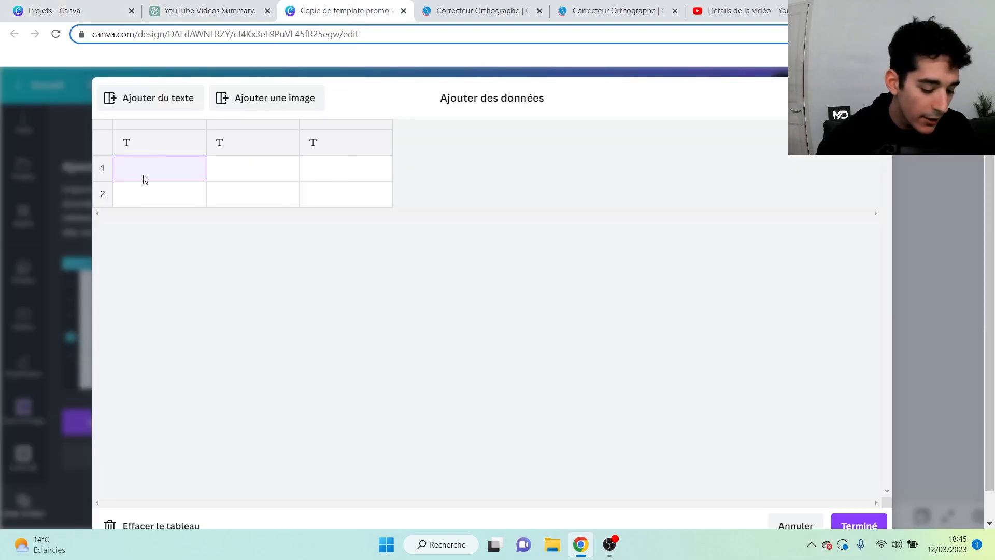
pyautogui.hotkey('ctrl', 'v')
# - Name the three text columns titre, lien and description
pyautogui.click(151, 142)
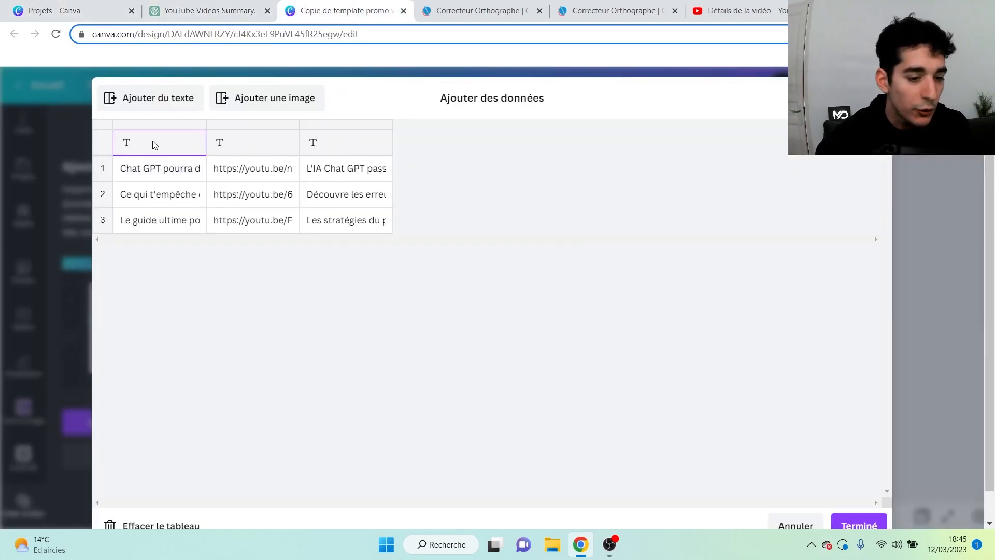
pyautogui.write('titre')
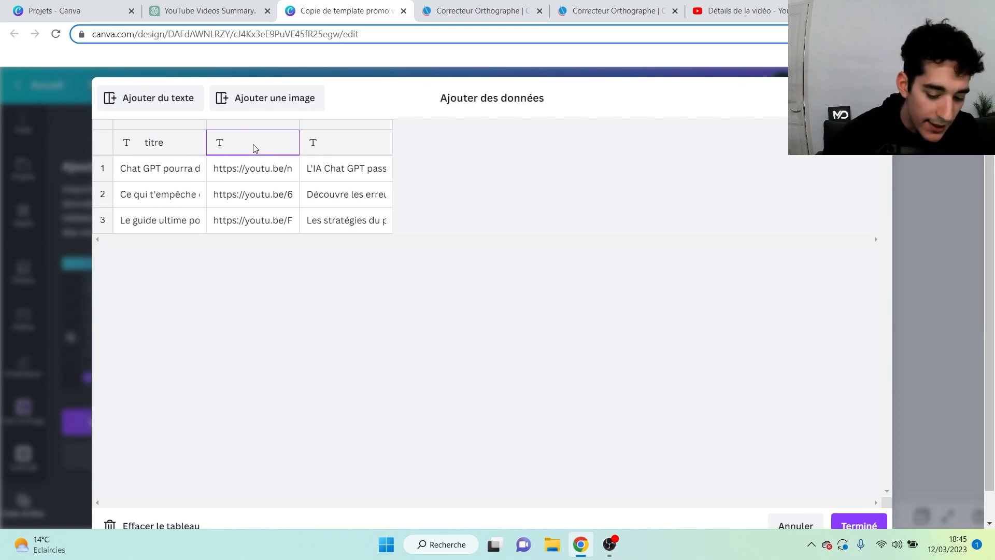
pyautogui.click(342, 143)
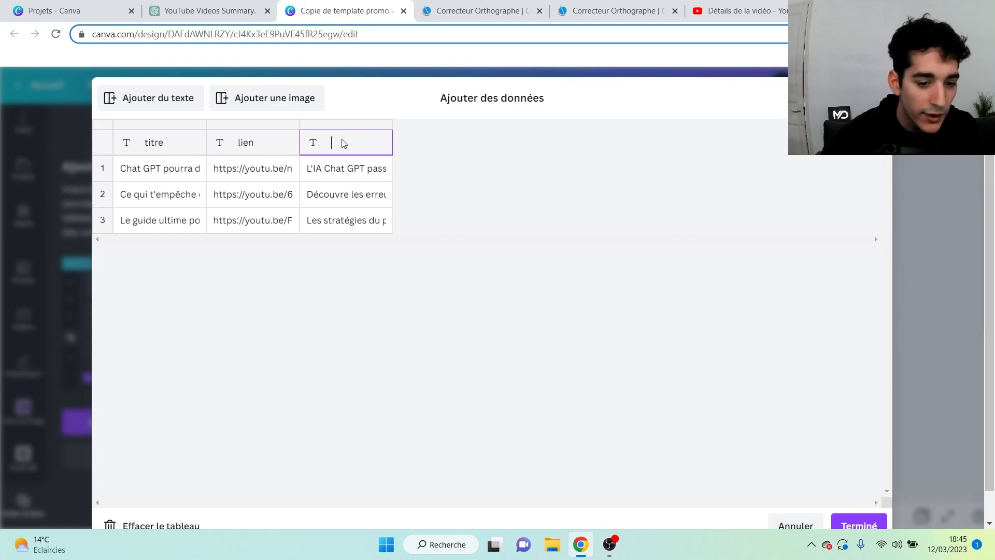
pyautogui.write('description')
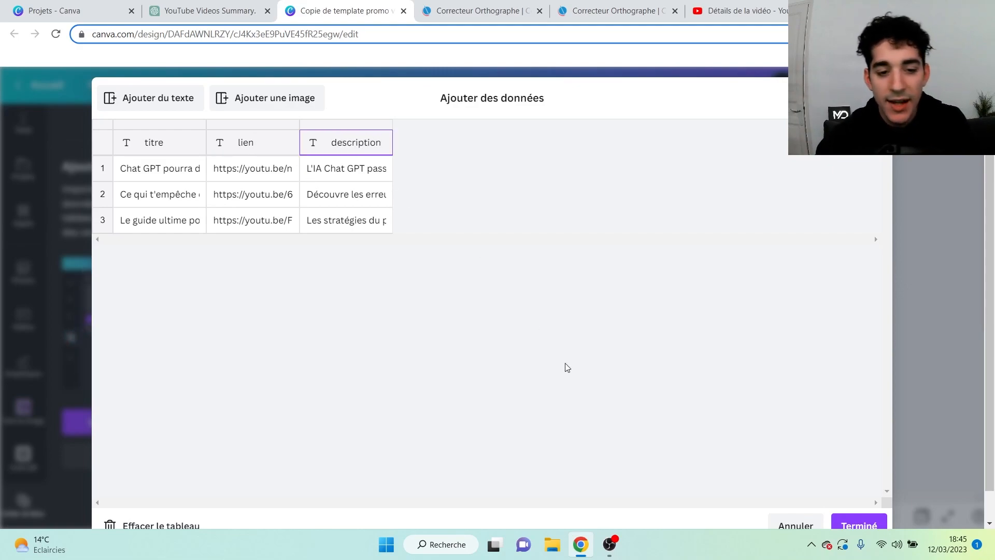
# - Add an image column to the data table and assign the green GPT 4 thumbnail to row 1
pyautogui.click(282, 103)
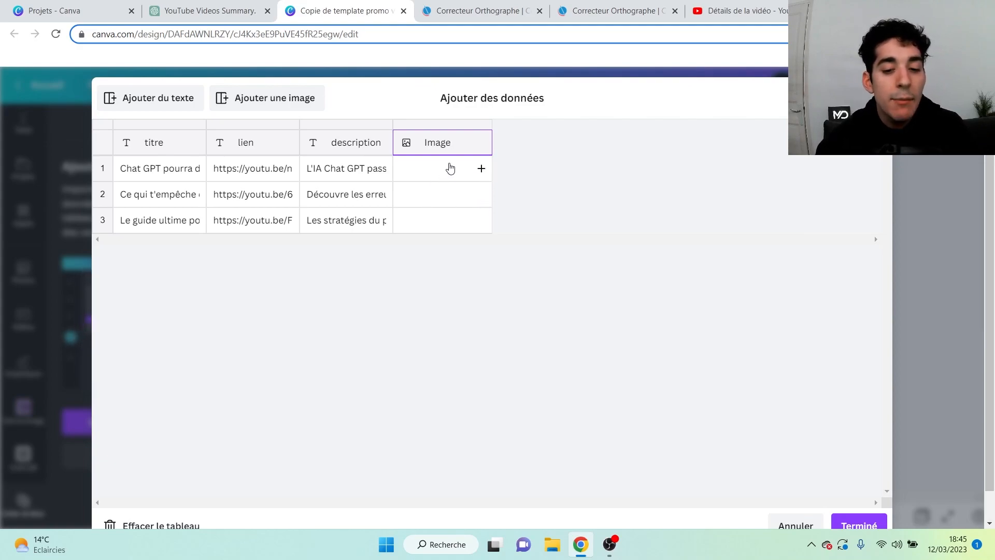
pyautogui.click(480, 171)
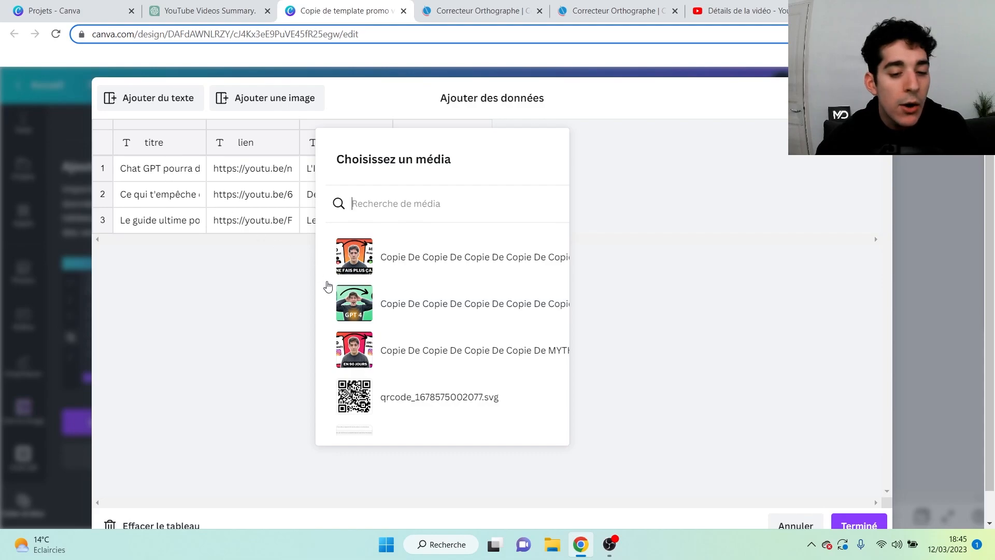
pyautogui.click(355, 305)
# - Assign the orange "NE FAIS PLUS ÇA" thumbnail to row 2 and the pink "EN 90 JOURS" thumbnail to row 3
pyautogui.click(421, 201)
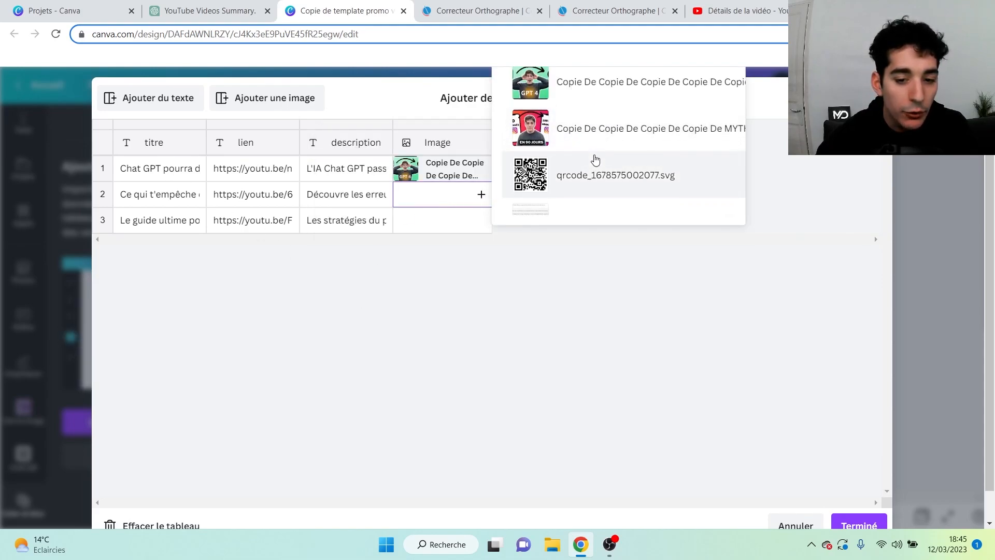
pyautogui.scroll(-2, 593, 165)
pyautogui.scroll(2, 593, 169)
pyautogui.click(456, 227)
pyautogui.click(451, 195)
pyautogui.scroll(1, 540, 79)
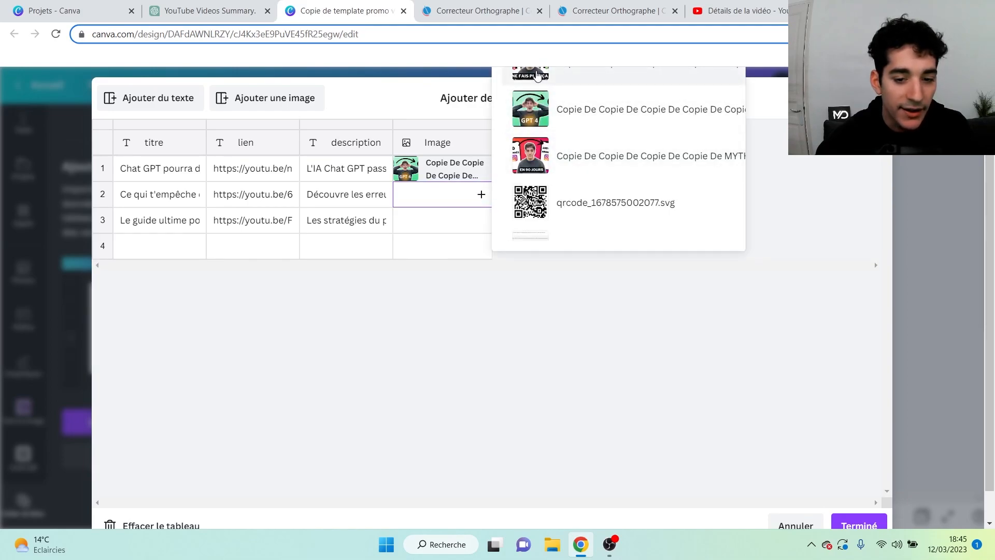
pyautogui.click(541, 78)
pyautogui.click(441, 225)
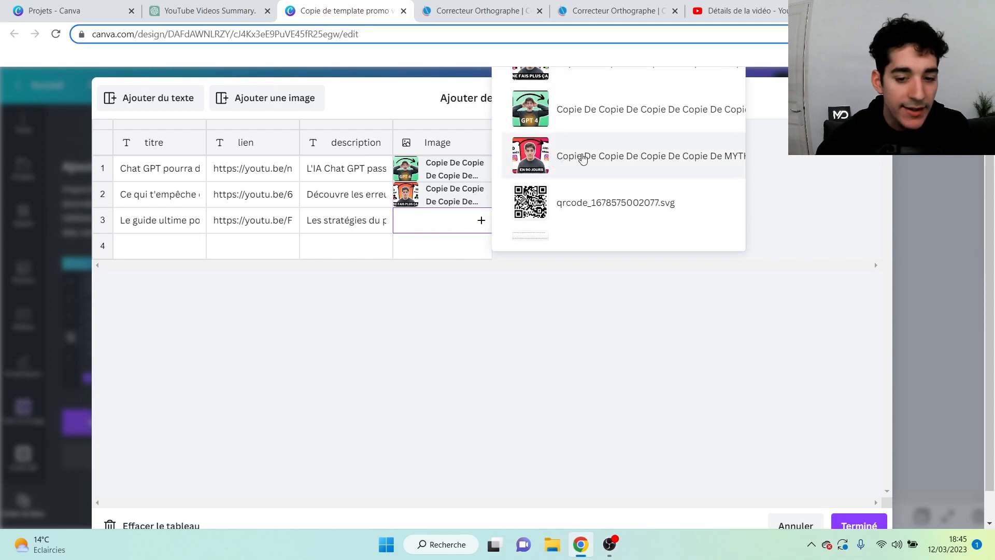
pyautogui.click(581, 157)
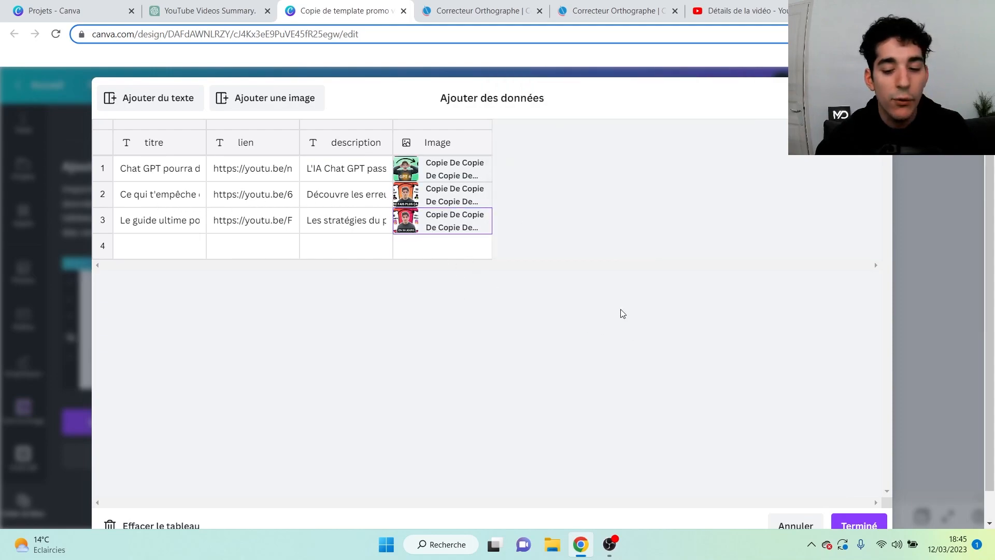
# - Finish the data table and connect the title placeholder on page 1 to the titre field
pyautogui.click(856, 525)
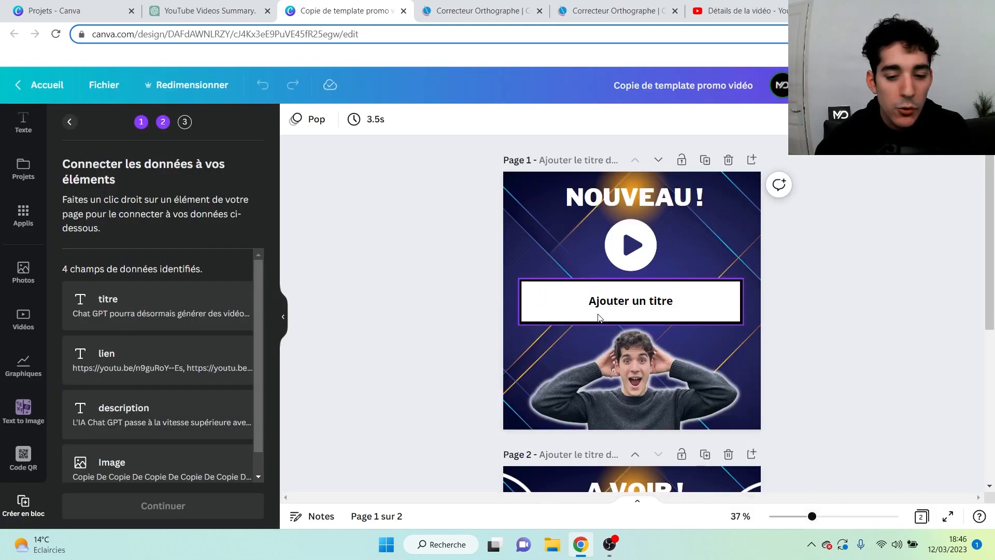
pyautogui.click(630, 304)
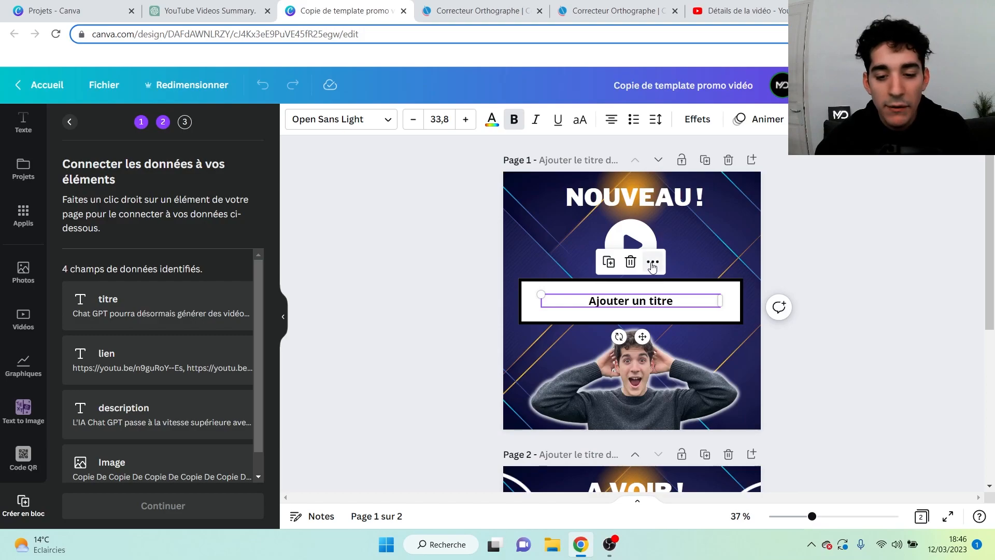
pyautogui.click(652, 263)
pyautogui.moveTo(751, 365)
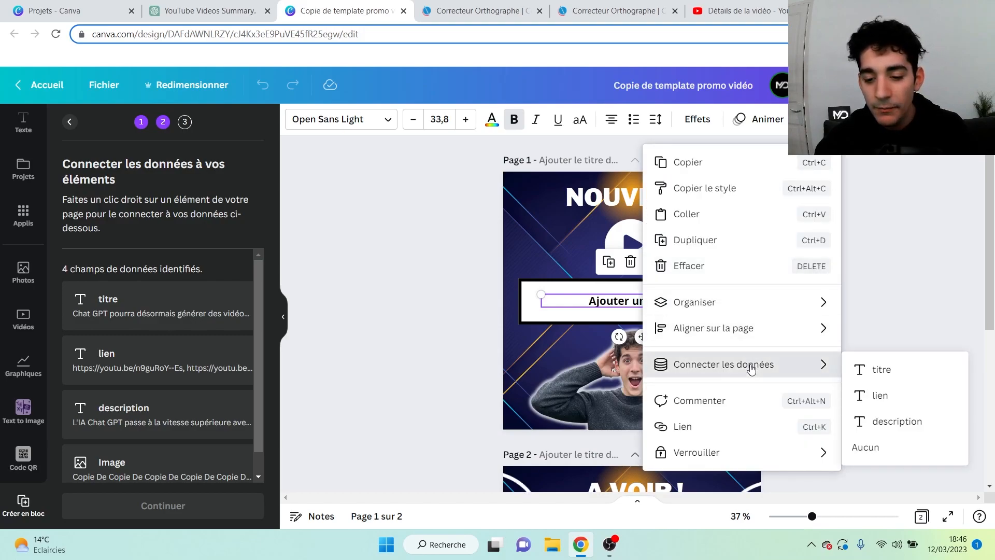
pyautogui.click(859, 369)
# - Connect the picture frame on page 2 to the Image data field
pyautogui.scroll(-5, 816, 321)
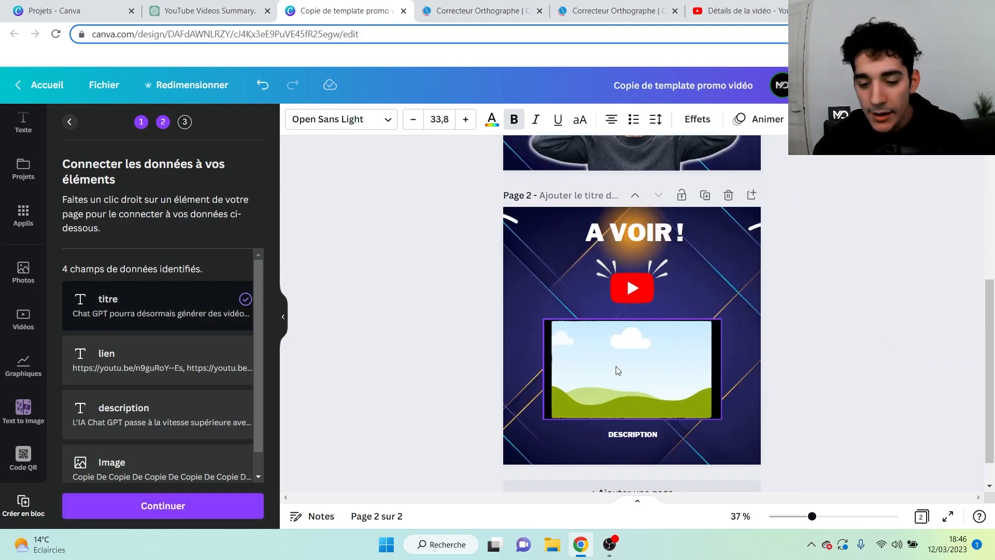
pyautogui.click(618, 370)
pyautogui.click(654, 286)
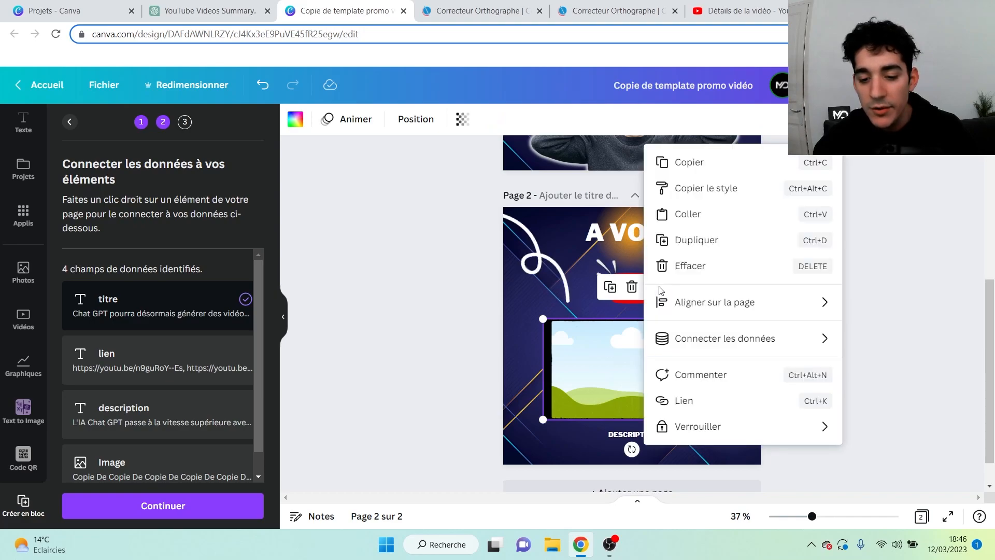
pyautogui.moveTo(725, 347)
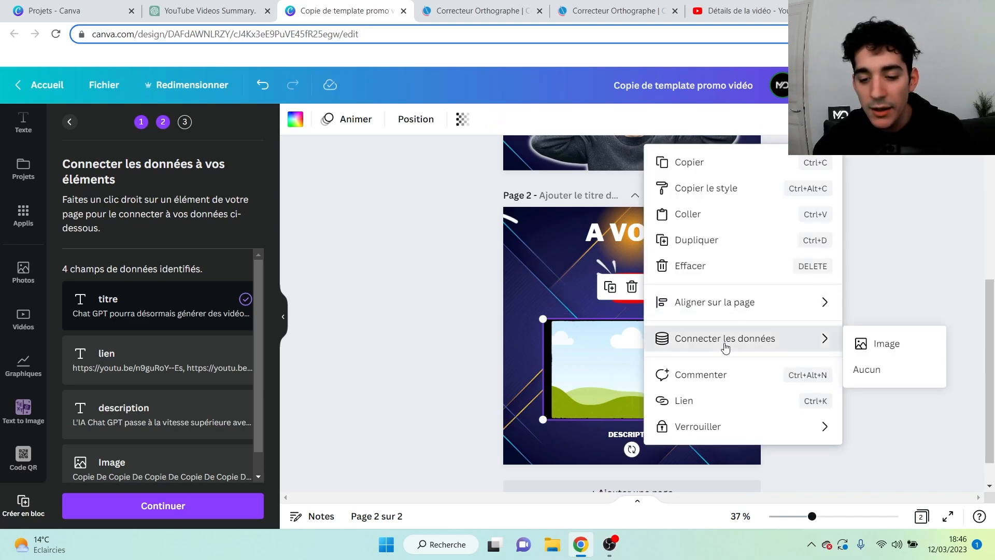
pyautogui.click(883, 344)
# - Connect the DESCRIPTION text below the frame on page 2 to the description field
pyautogui.scroll(-2, 653, 370)
pyautogui.click(631, 399)
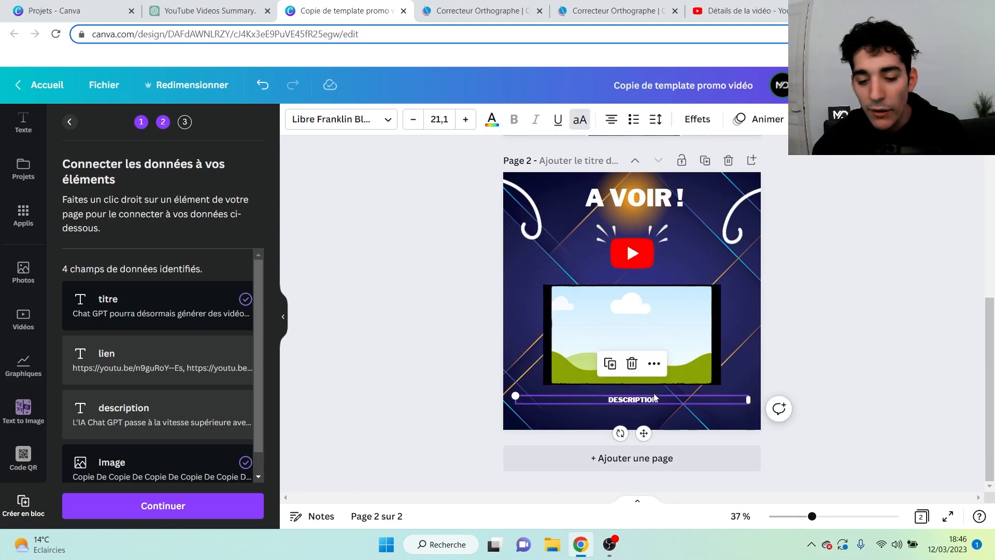
pyautogui.rightClick(644, 399)
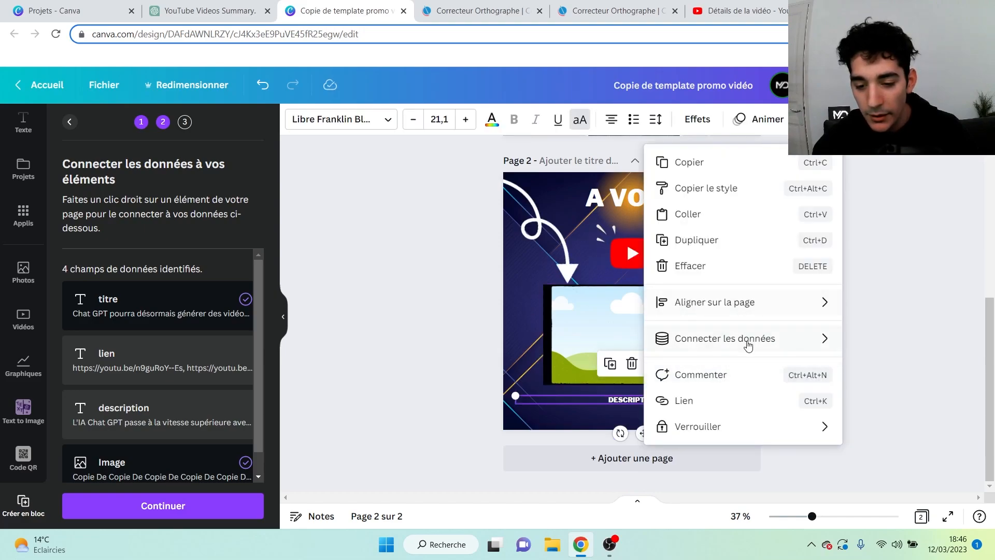
pyautogui.moveTo(752, 342)
pyautogui.click(882, 394)
pyautogui.click(913, 344)
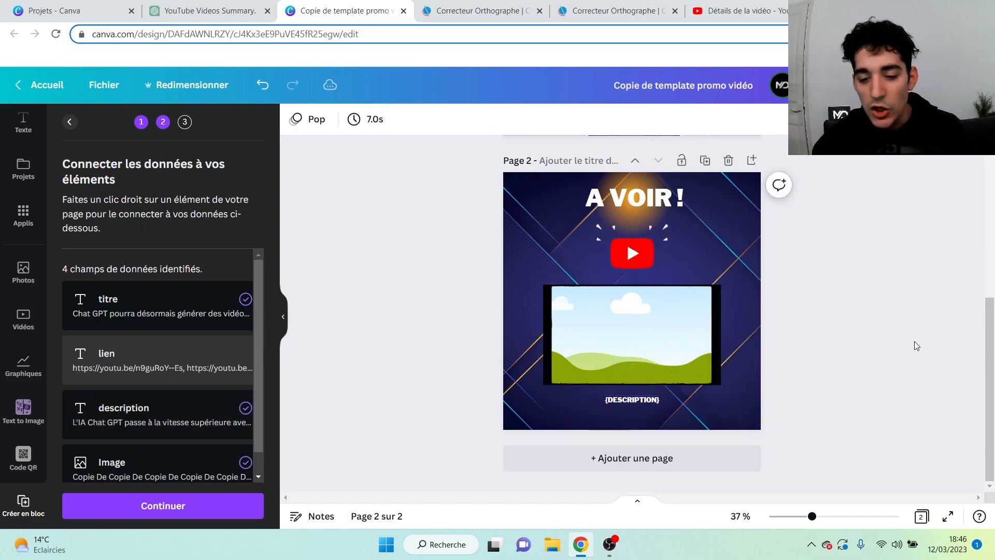
# - Search the frames collection in the elements library for video frames
pyautogui.scroll(3, 25, 311)
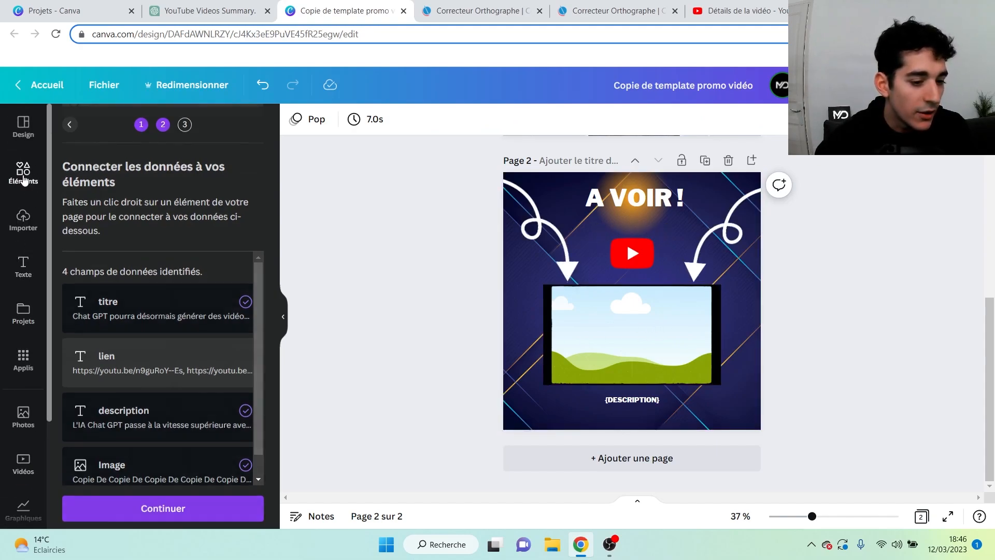
pyautogui.click(22, 172)
pyautogui.scroll(-15, 143, 258)
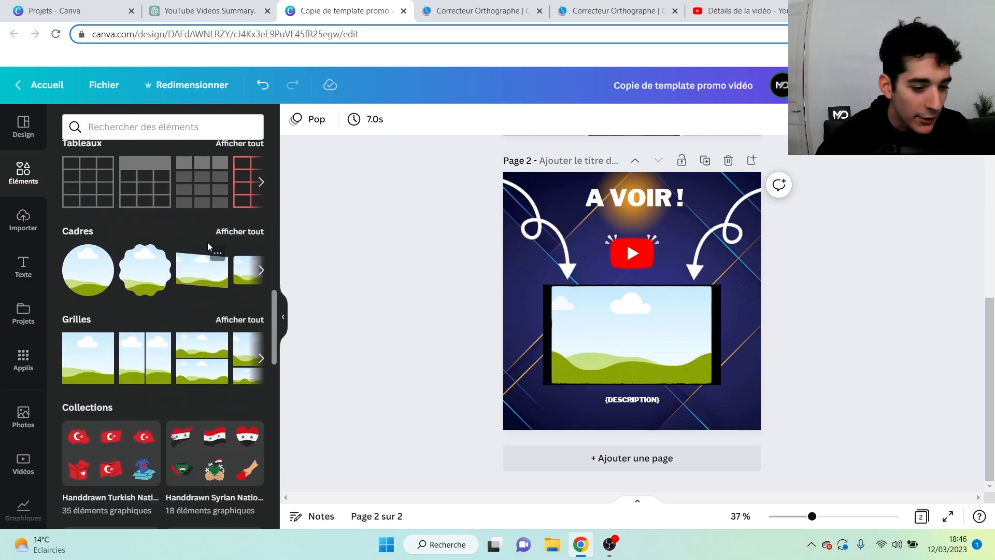
pyautogui.click(242, 233)
pyautogui.click(143, 156)
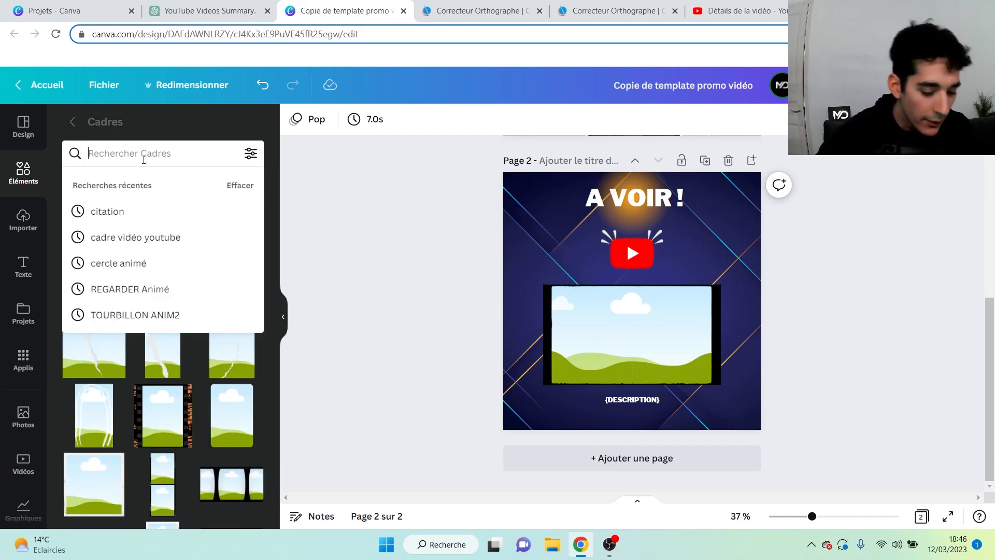
pyautogui.write('vid')
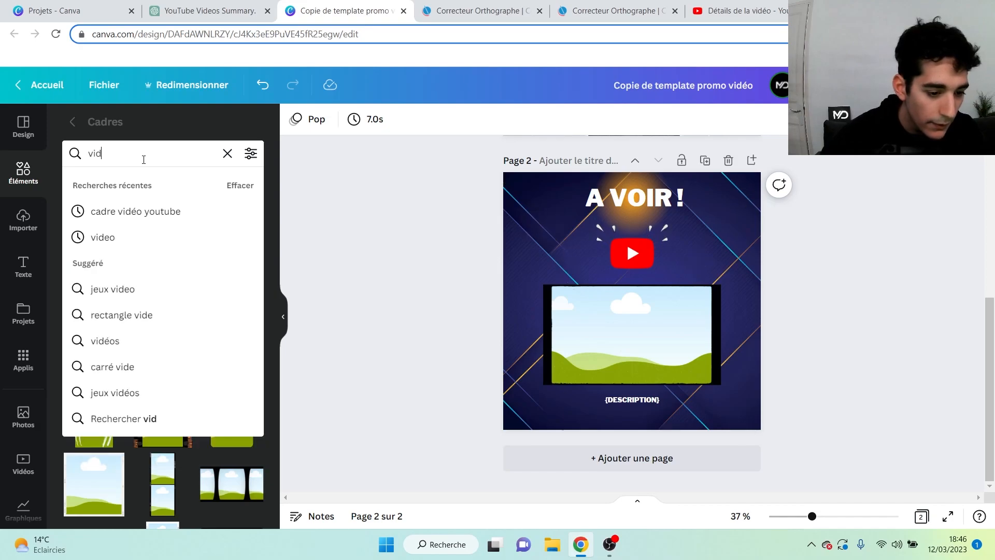
pyautogui.click(103, 238)
pyautogui.moveTo(113, 224)
pyautogui.mouseDown()
pyautogui.moveTo(259, 275)
pyautogui.moveTo(613, 328)
pyautogui.moveTo(243, 300)
pyautogui.moveTo(94, 215)
pyautogui.mouseUp()
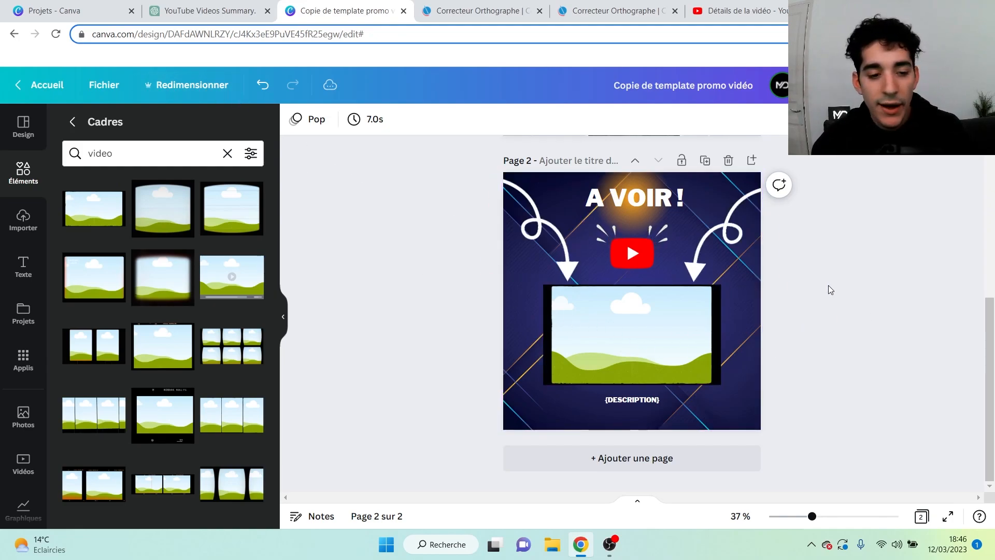
# - Return to bulk creation and generate the promo pages from all three data rows
pyautogui.scroll(-3, 23, 456)
pyautogui.click(24, 506)
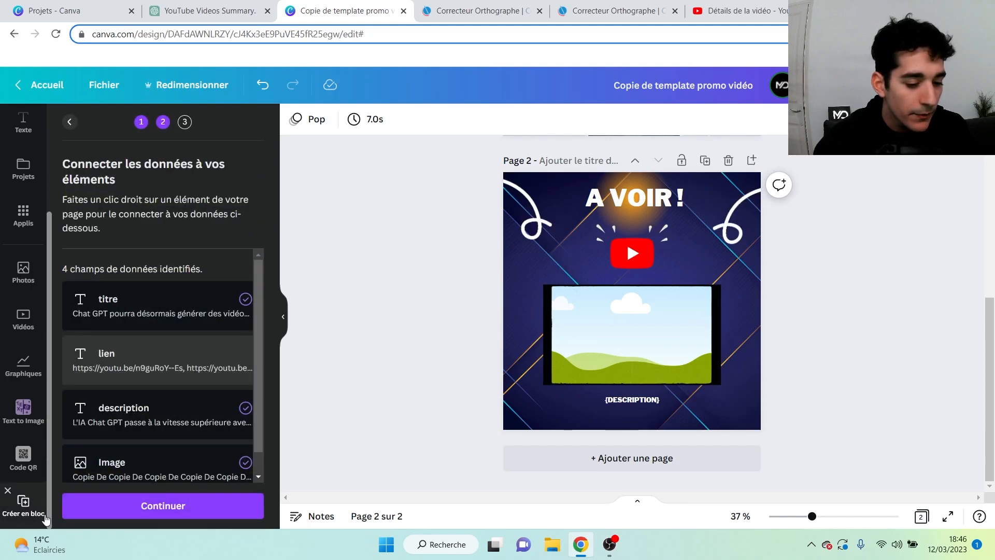
pyautogui.click(188, 510)
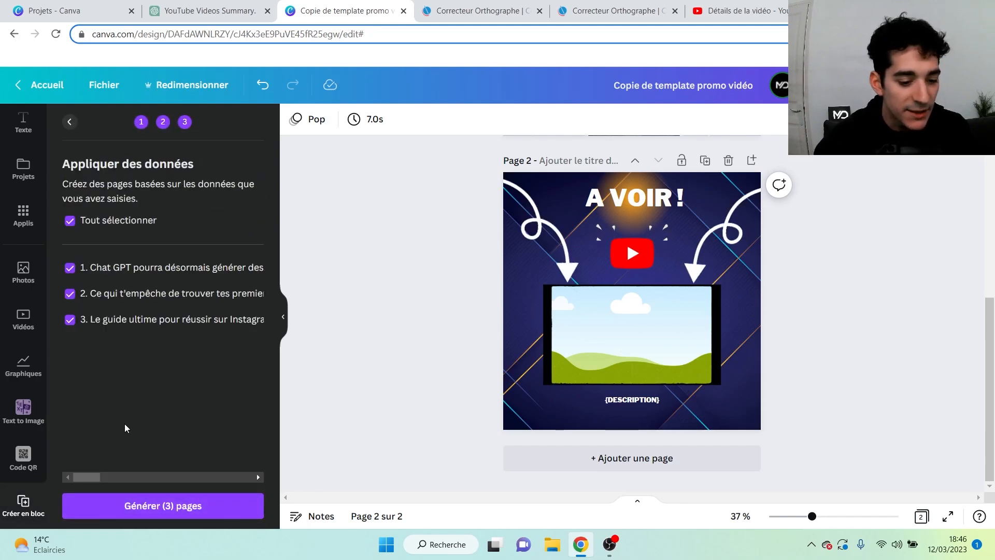
pyautogui.click(160, 510)
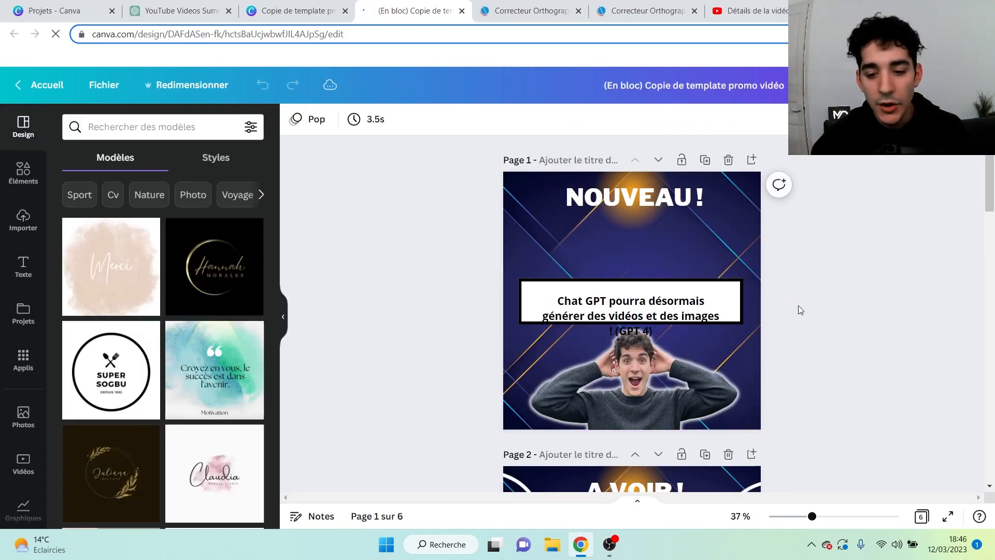
# - Widen and reposition the GPT 4 video title on page 1 so it fits on two lines inside the white box
pyautogui.click(621, 303)
pyautogui.moveTo(620, 302); pyautogui.dragTo(621, 307)
pyautogui.moveTo(721, 316); pyautogui.dragTo(741, 316)
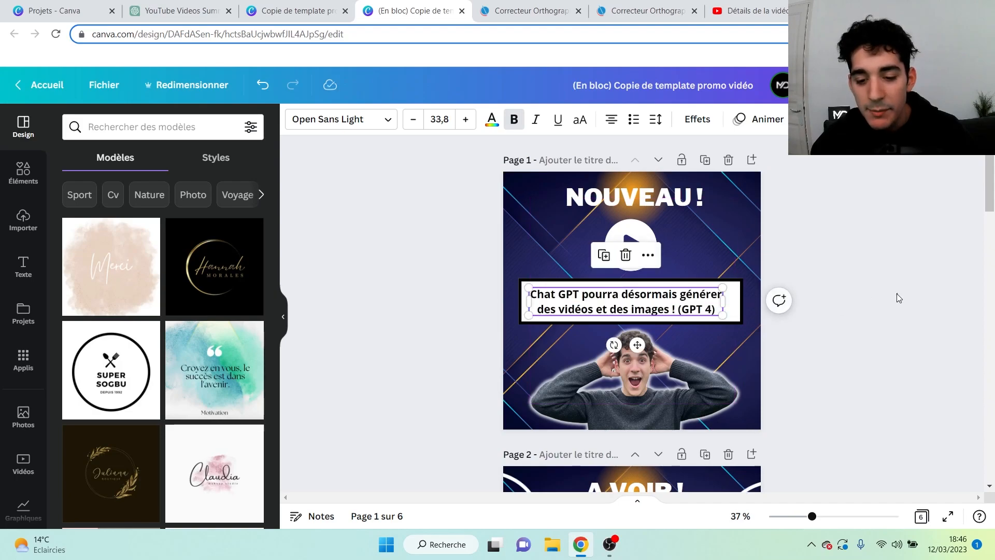
pyautogui.click(897, 293)
# - Review the first generated promo pages and play the animated preview of the design
pyautogui.scroll(-7, 874, 324)
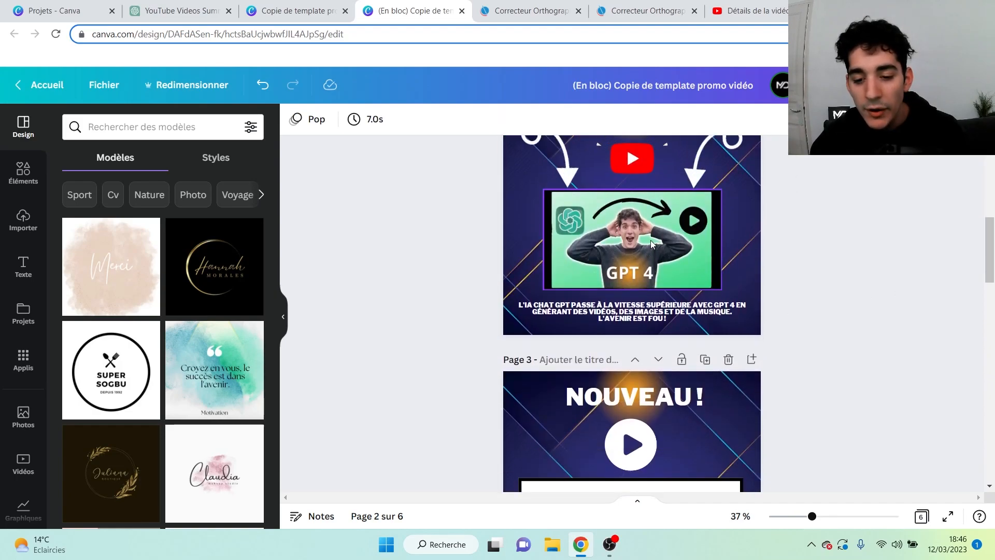
pyautogui.scroll(4, 669, 304)
pyautogui.scroll(2, 670, 304)
pyautogui.scroll(1, 631, 245)
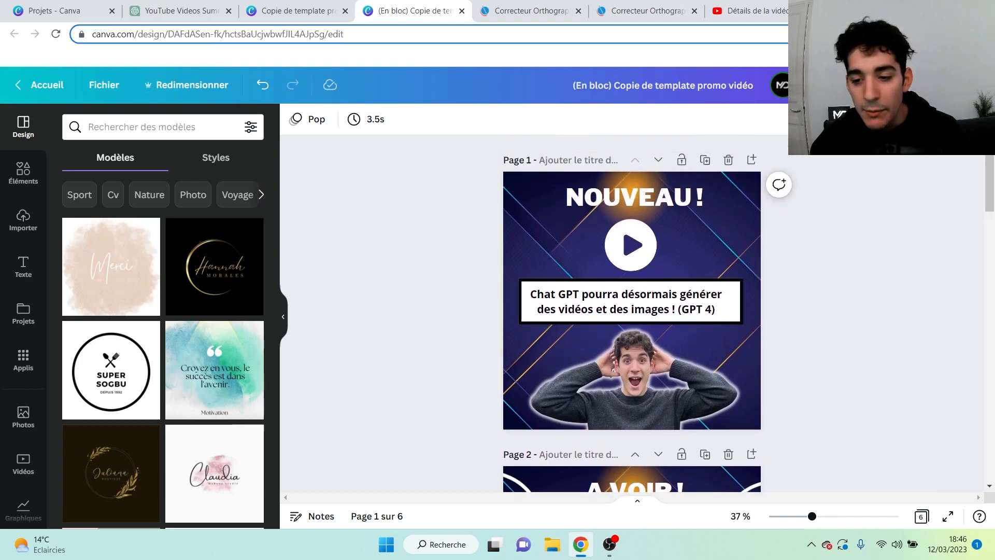
pyautogui.click(631, 244)
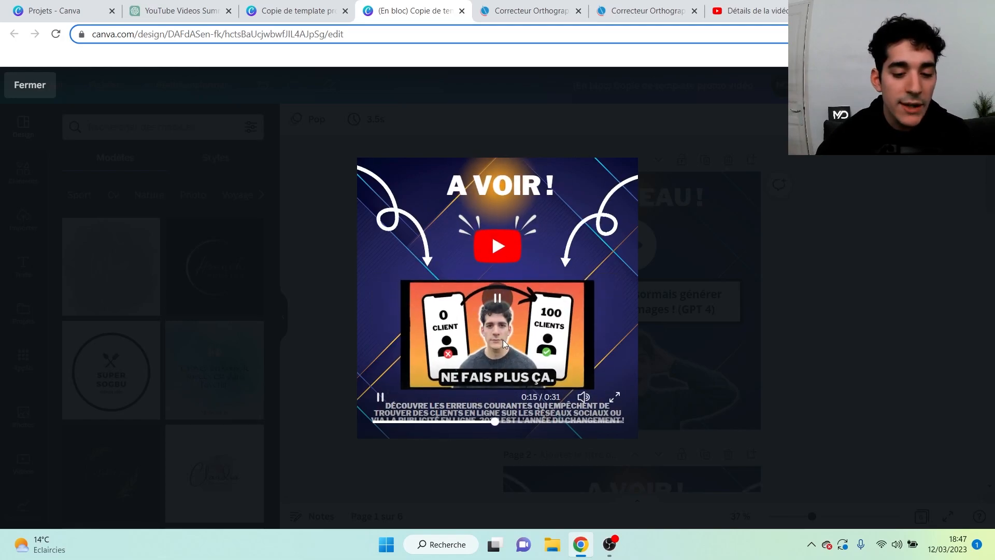
pyautogui.click(888, 284)
# - Download only pages 1 and 2 of the generated design as an MP4 video
pyautogui.scroll(-20, 682, 335)
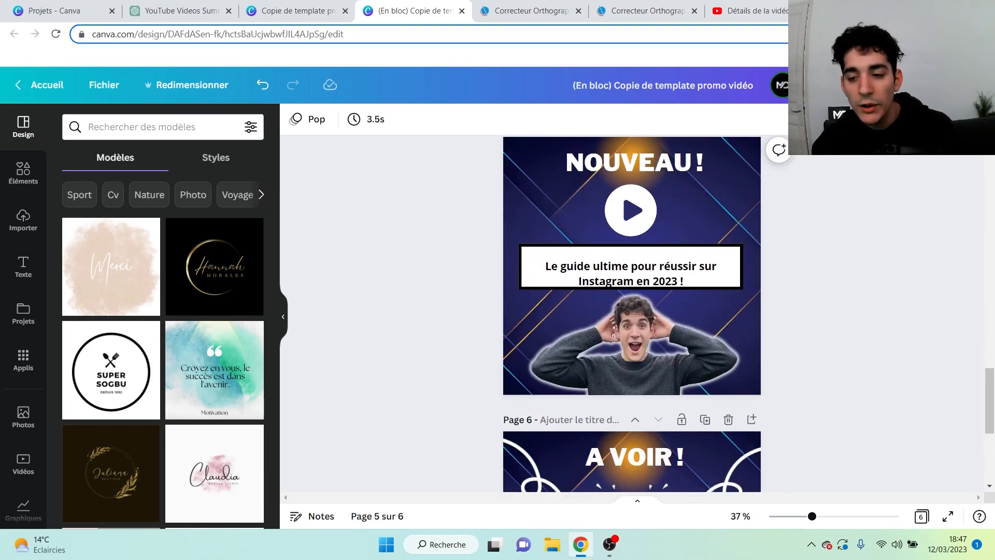
pyautogui.click(956, 85)
pyautogui.click(842, 414)
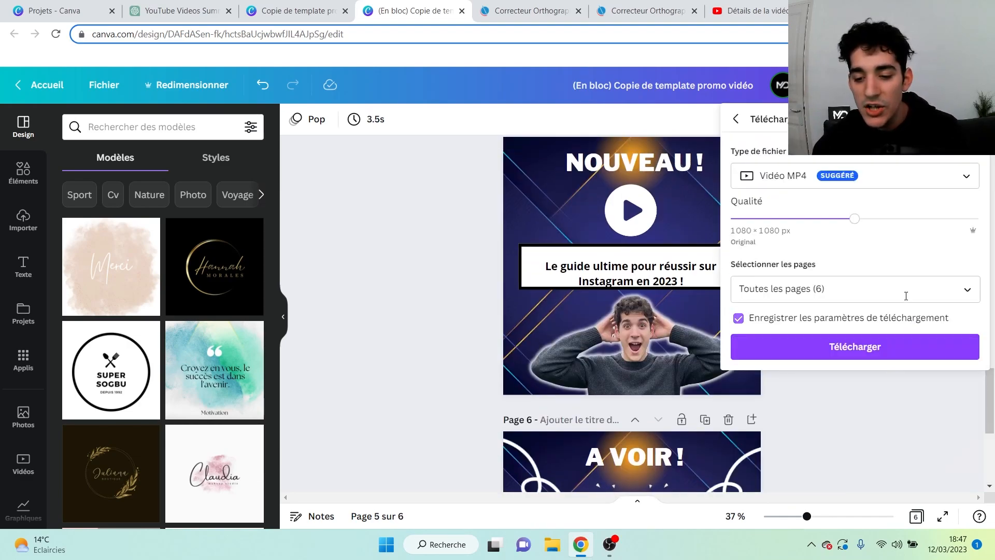
pyautogui.click(815, 290)
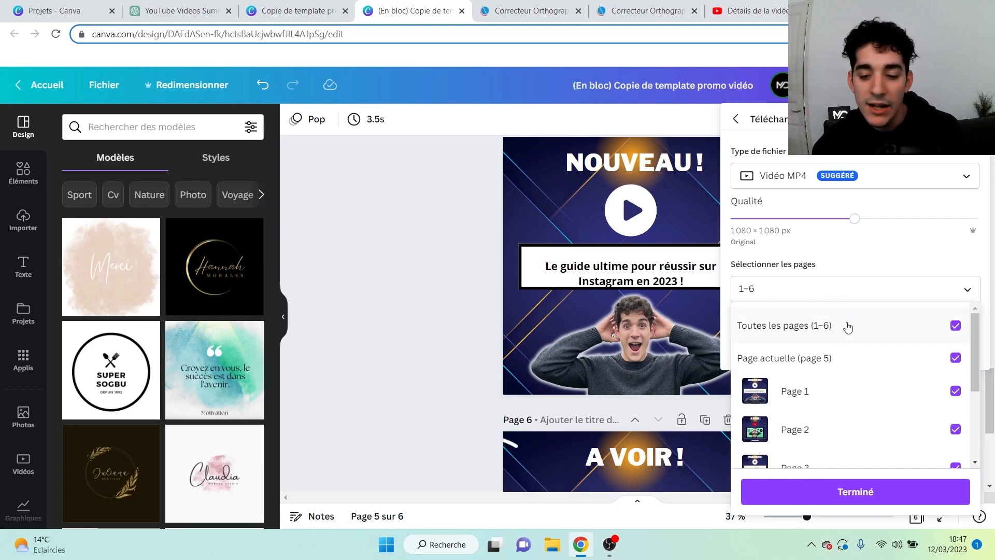
pyautogui.click(955, 325)
pyautogui.scroll(-2, 857, 356)
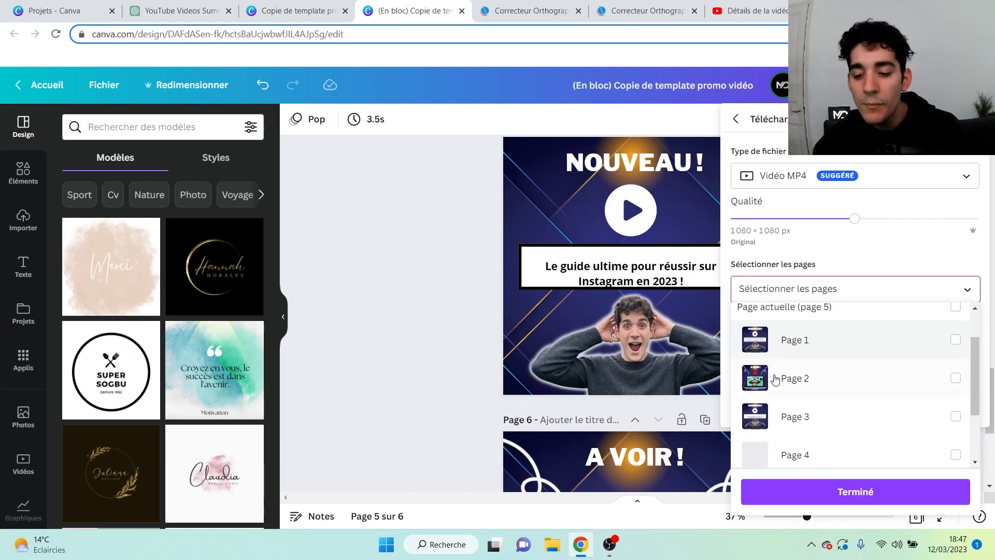
pyautogui.click(954, 326)
pyautogui.click(955, 365)
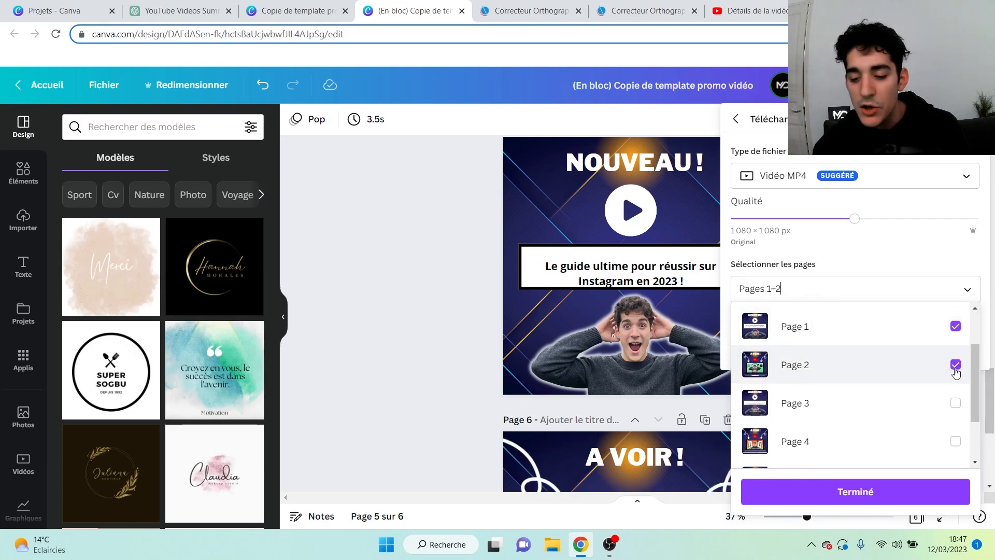
pyautogui.click(861, 496)
pyautogui.click(860, 347)
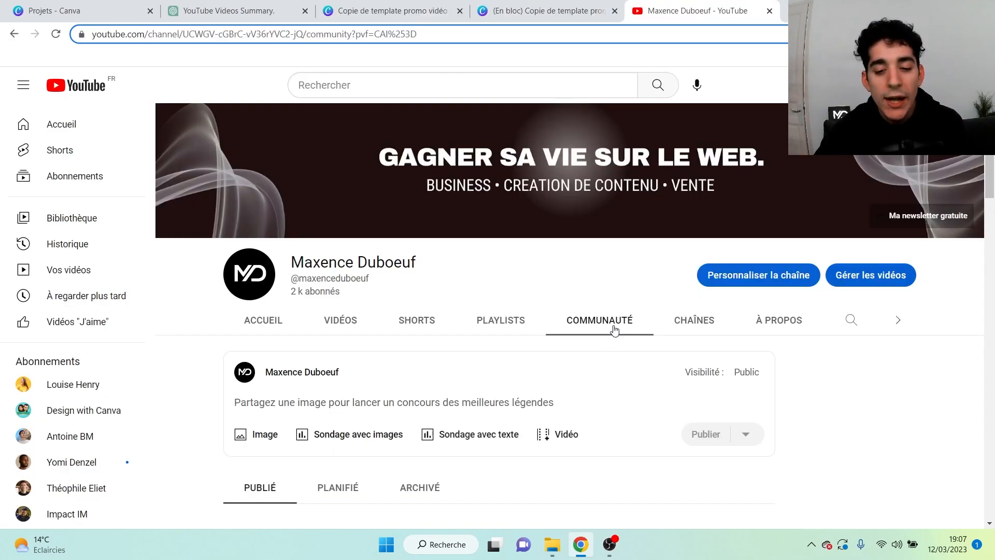
# - Examine the published GPT 4 promo post in the YouTube channel's Community section and open the image upload for a new post
pyautogui.scroll(-10, 601, 369)
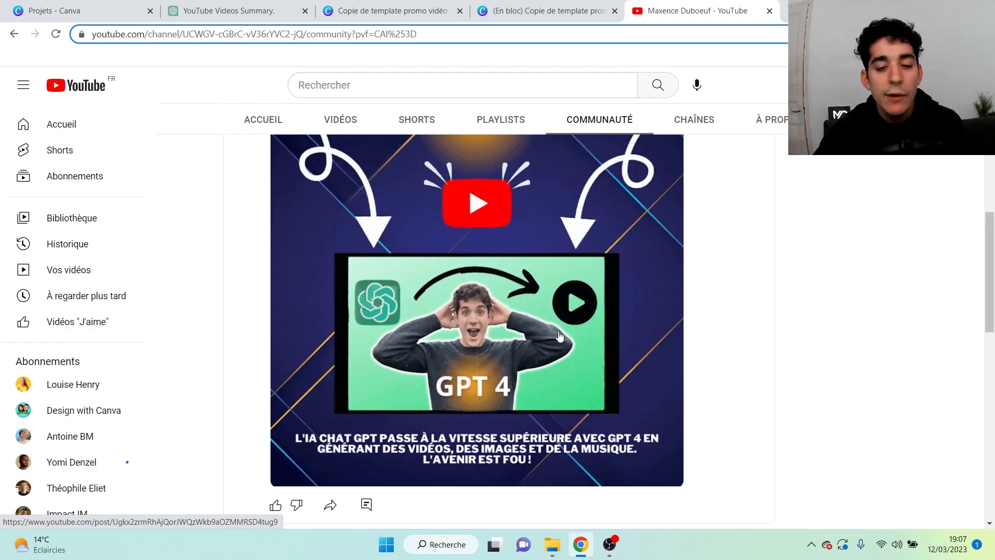
pyautogui.scroll(3, 622, 280)
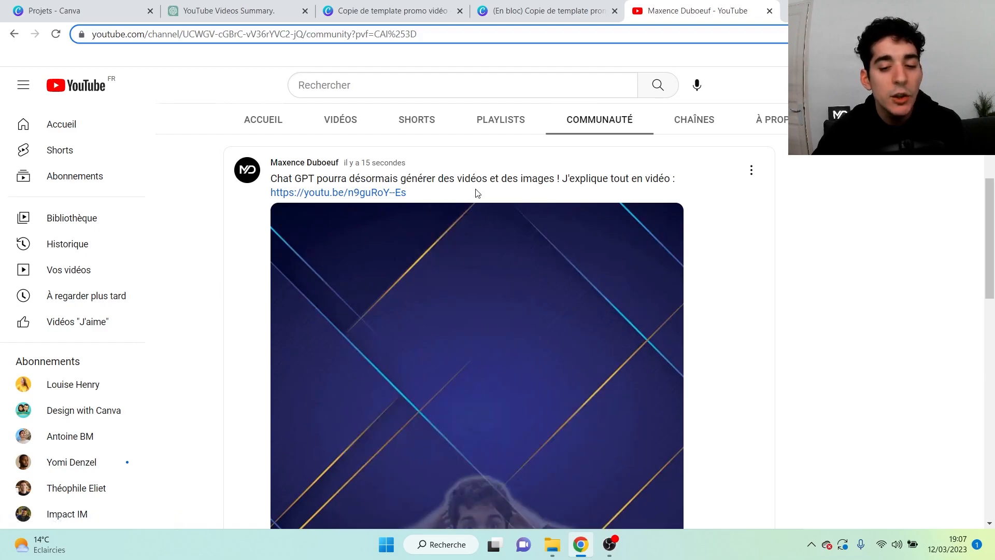
pyautogui.scroll(-3, 570, 290)
pyautogui.scroll(8, 535, 305)
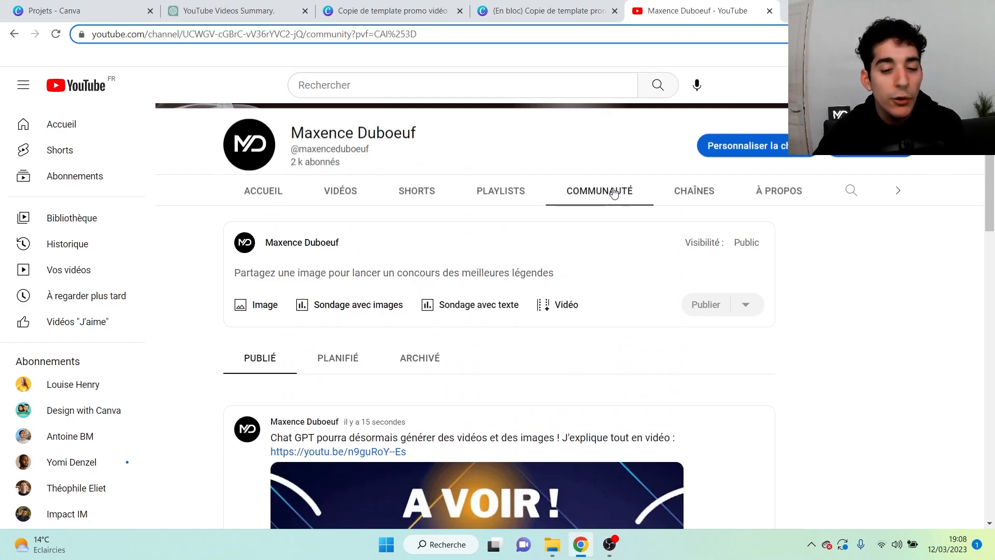
pyautogui.click(254, 304)
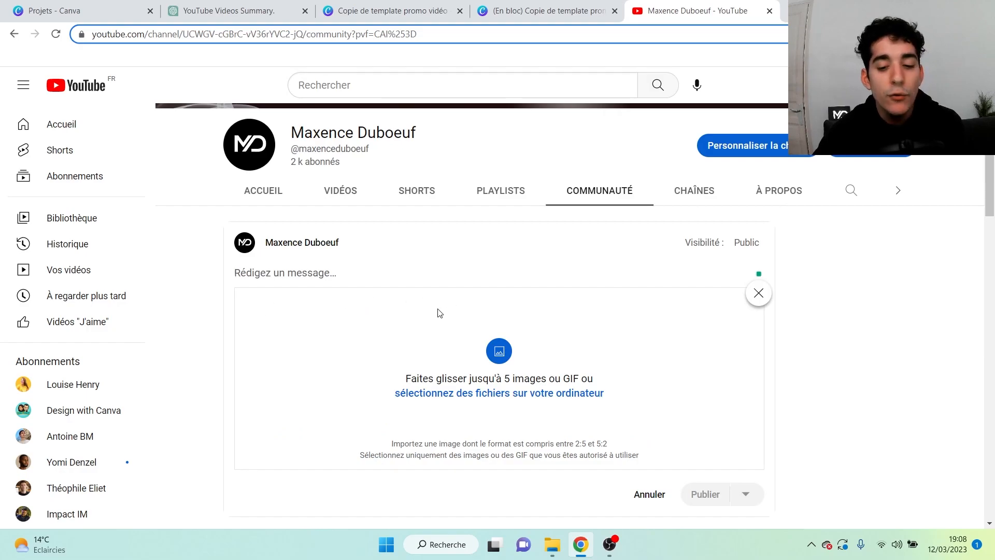
pyautogui.scroll(-1, 580, 319)
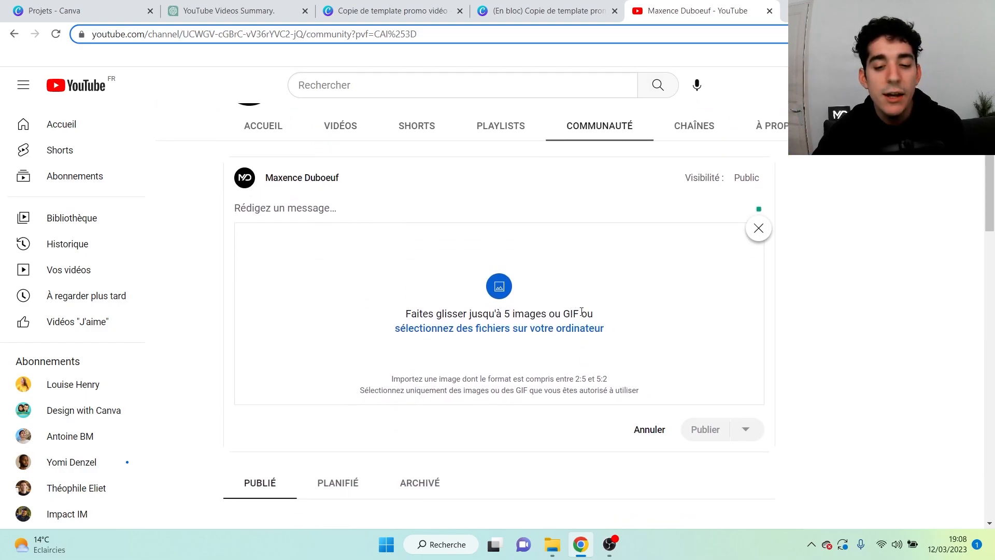
# - Switch to the generated promo design in Canva and open the list of download file types
pyautogui.click(386, 11)
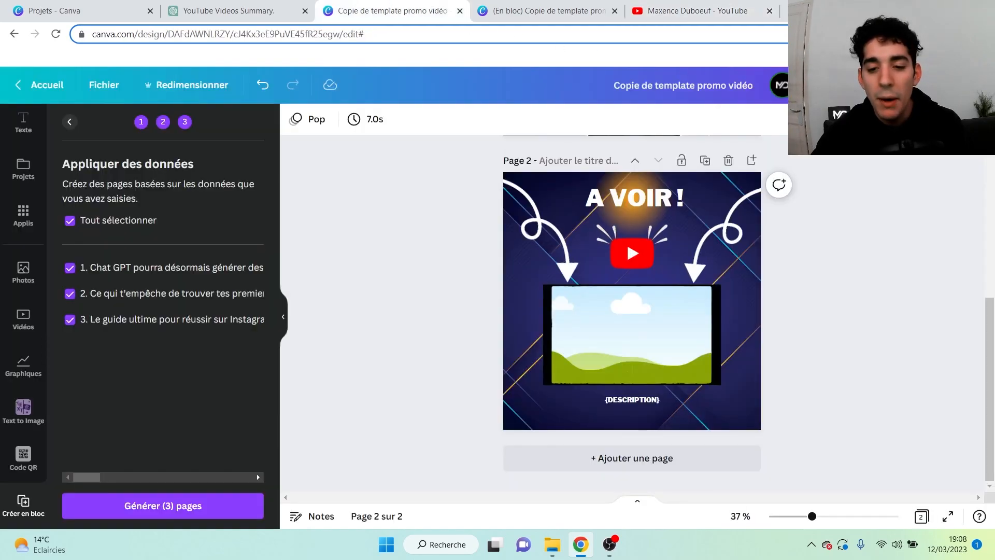
pyautogui.click(946, 85)
pyautogui.click(577, 18)
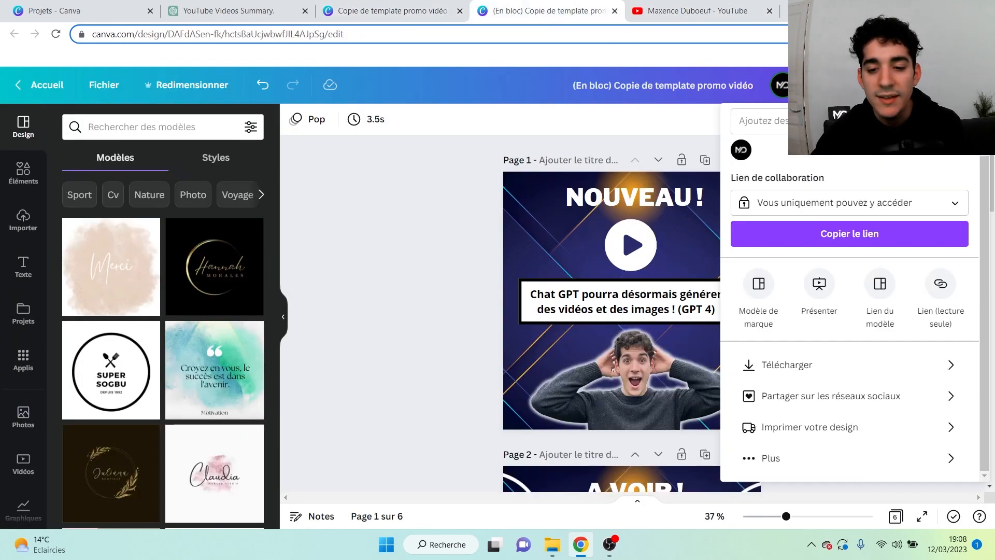
pyautogui.click(834, 363)
pyautogui.click(782, 176)
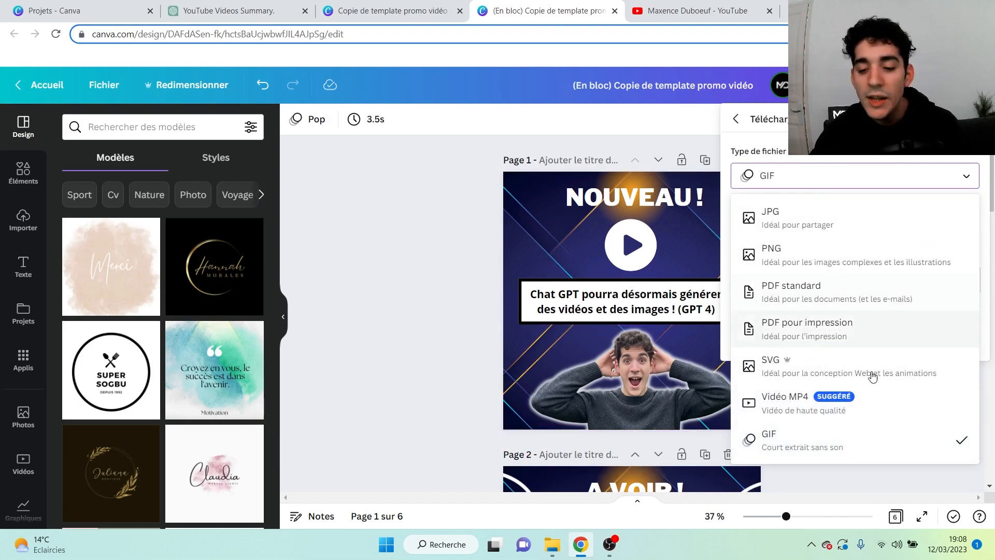
# - Review the published GPT 4 promo post in YouTube's Community section, and return to the generated Canva design with its download options closed
pyautogui.click(695, 9)
pyautogui.scroll(-10, 511, 288)
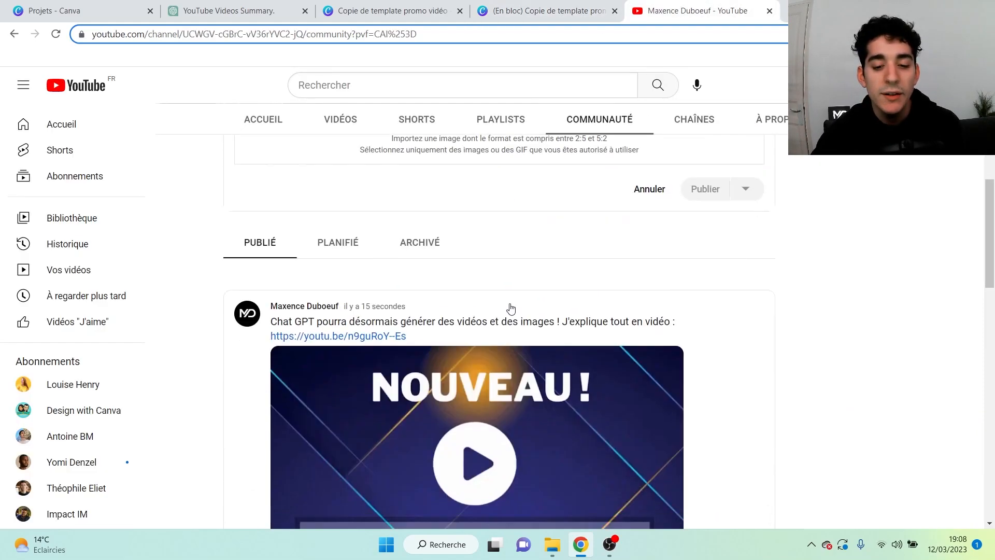
pyautogui.scroll(4, 558, 286)
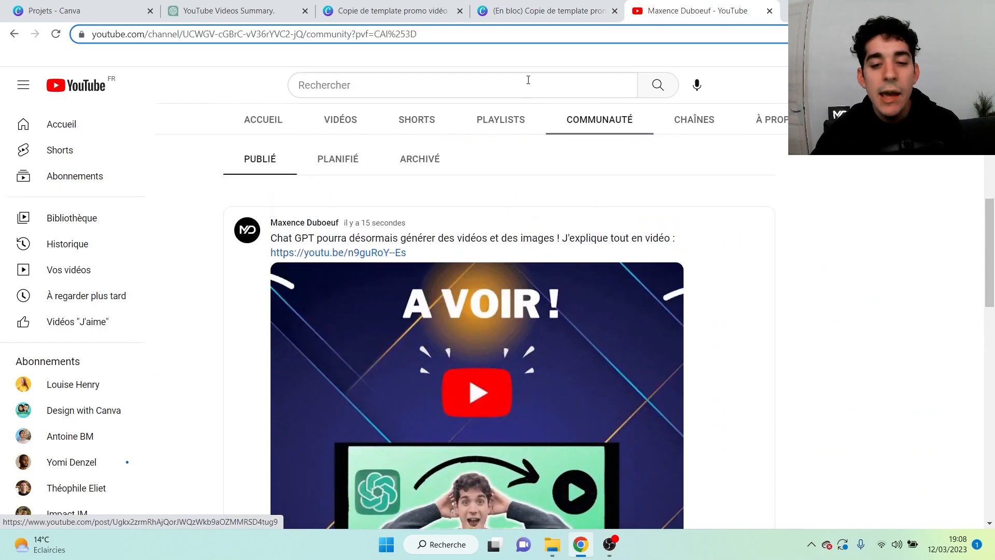
pyautogui.click(547, 10)
pyautogui.click(430, 267)
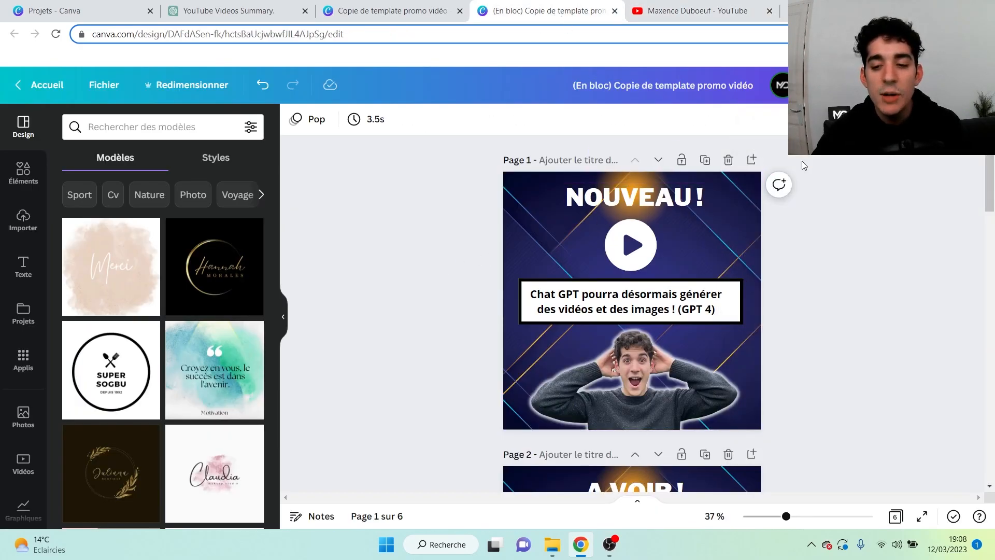
# - Open the Planifier sharing option for the generated design and choose 18 March 2023 as the publication date
pyautogui.click(955, 85)
pyautogui.scroll(-2, 864, 282)
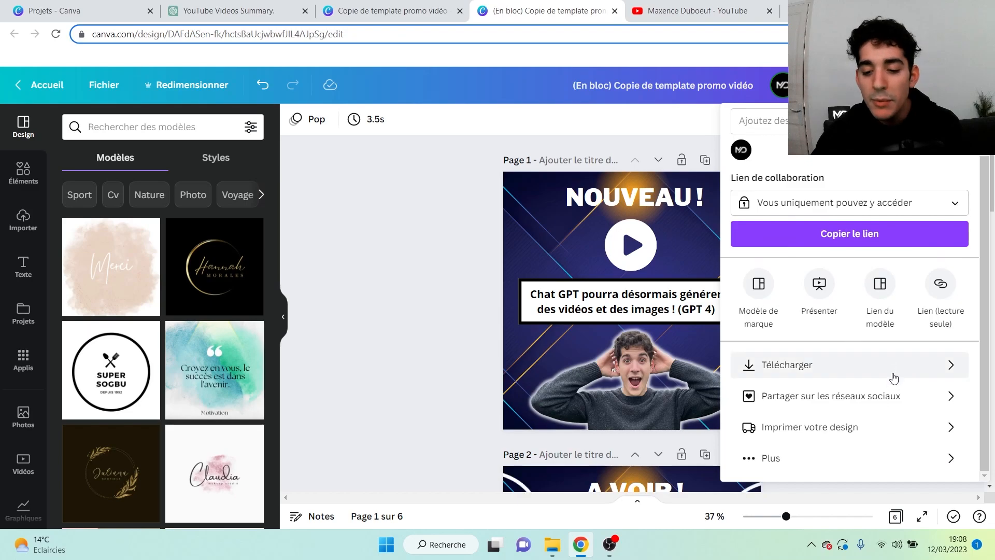
pyautogui.click(829, 456)
pyautogui.scroll(-3, 844, 377)
pyautogui.scroll(-3, 846, 377)
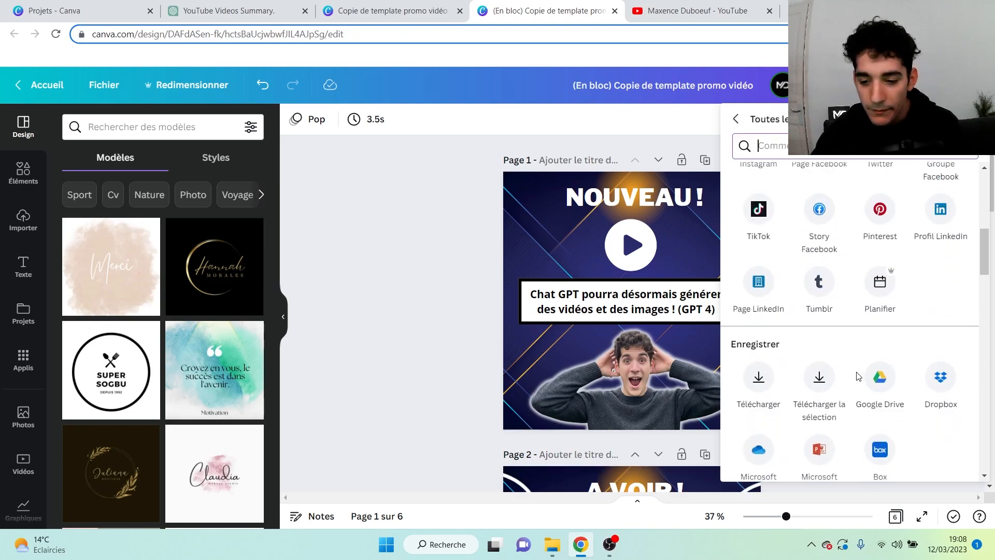
pyautogui.click(897, 289)
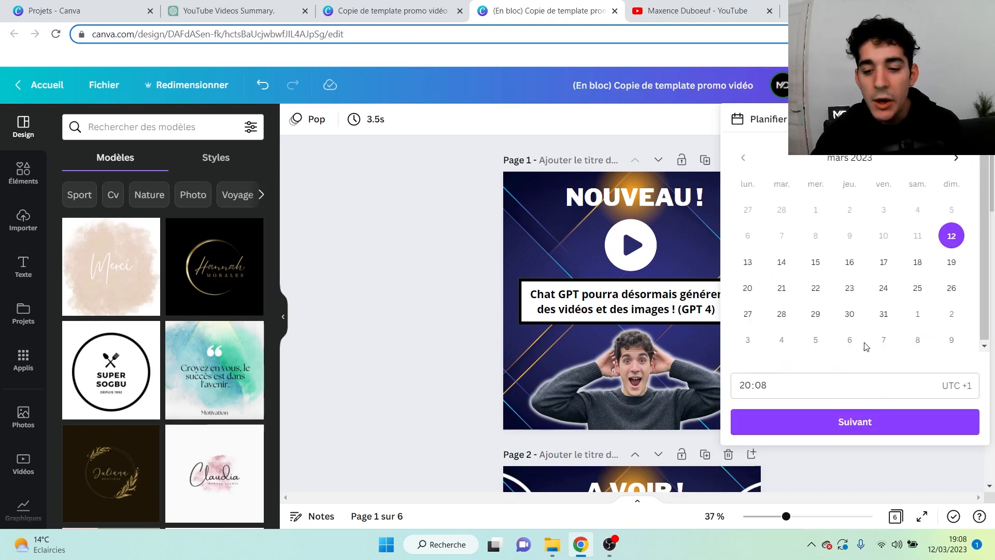
pyautogui.click(917, 263)
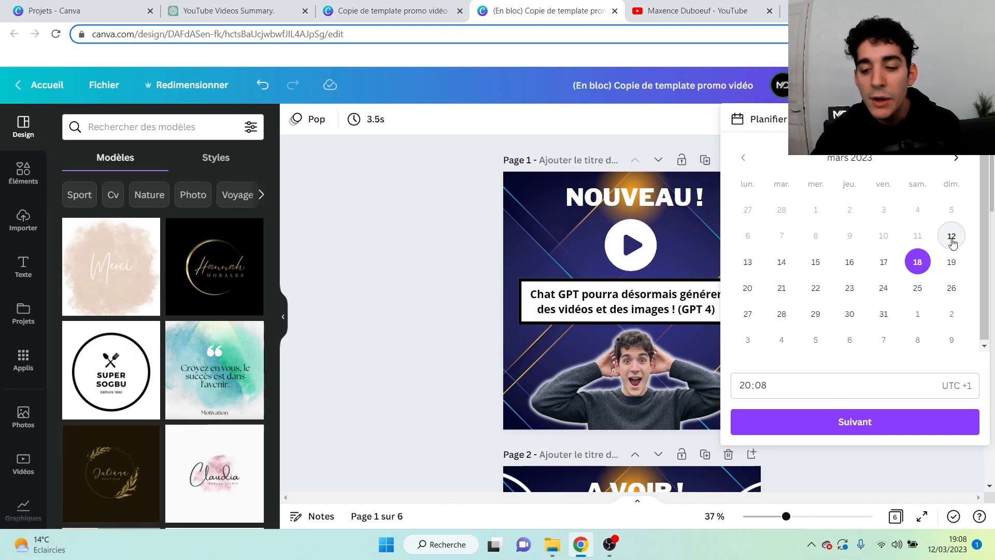
pyautogui.click(848, 422)
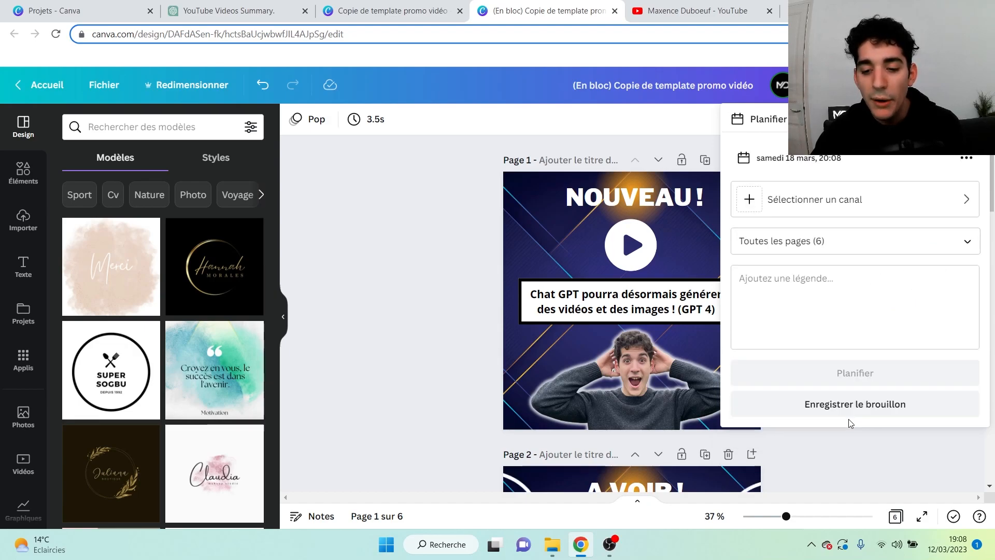
# - Examine the social channels and caption field available for the scheduled post, and close the scheduler without saving
pyautogui.click(826, 200)
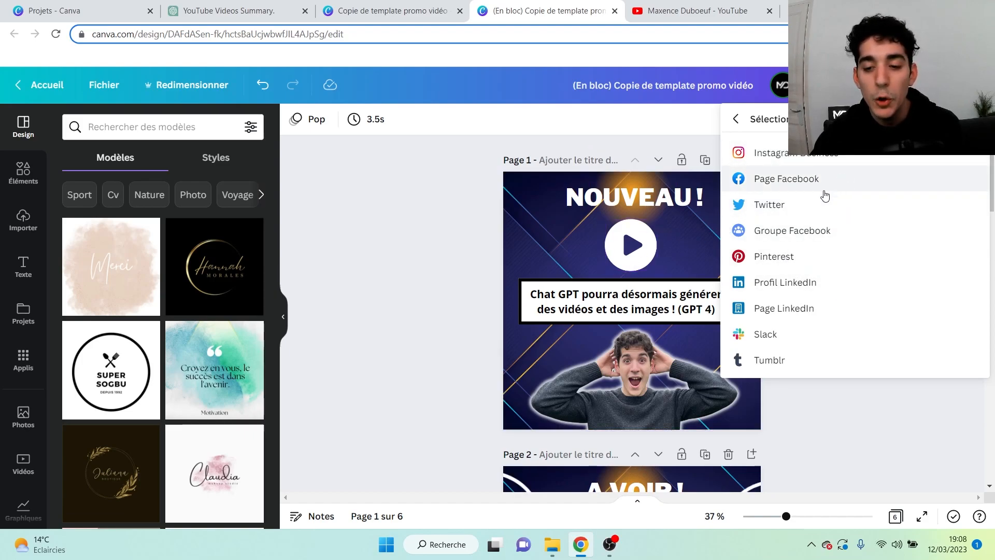
pyautogui.click(735, 119)
pyautogui.click(798, 293)
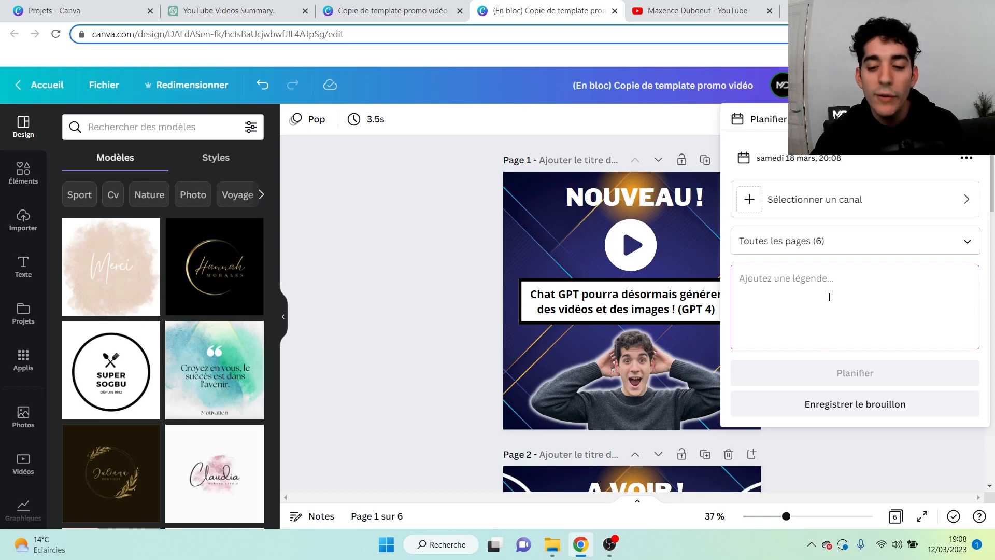
pyautogui.click(406, 296)
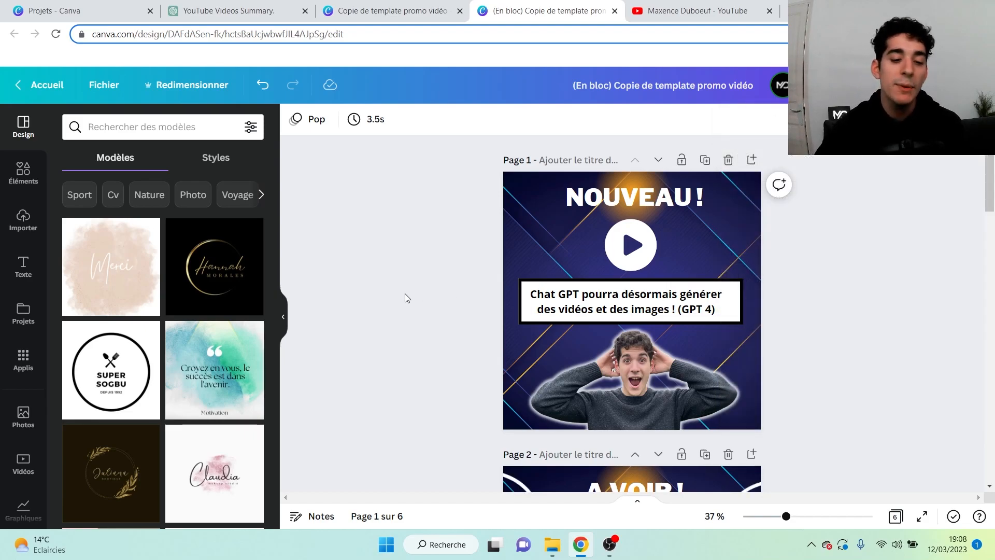